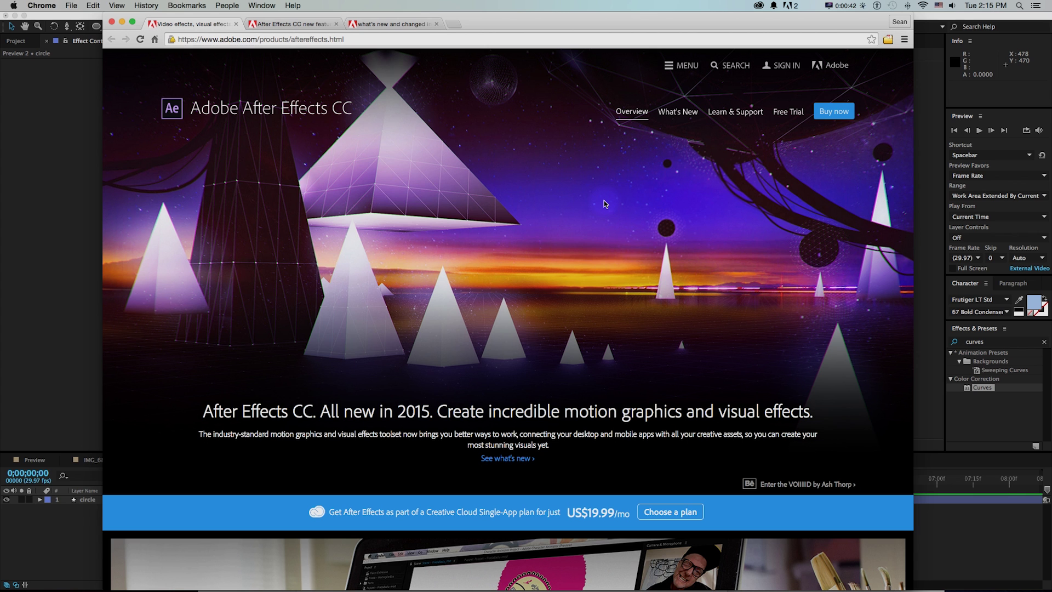
- Look over the After Effects CC product page and its What's New page, and switch to After Effects
scroll(846, 305, "down", 10)
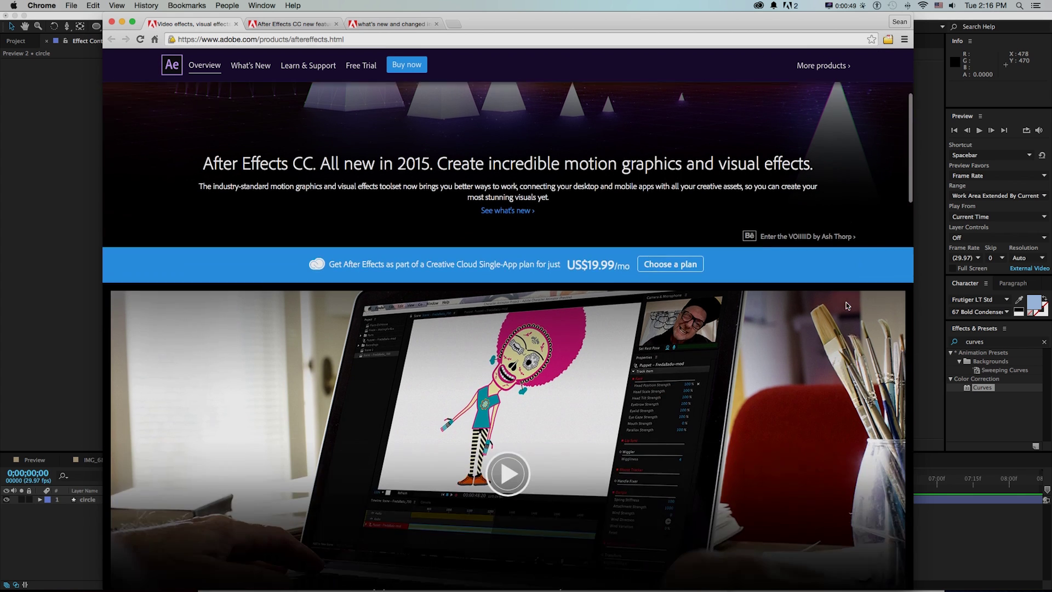
scroll(845, 305, "down", 3)
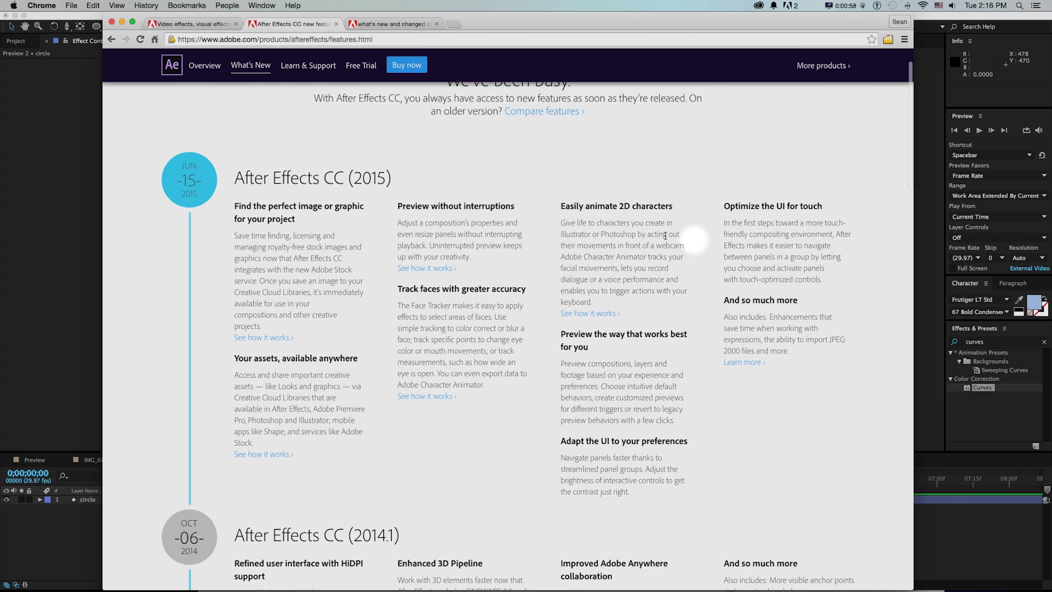
key("super+Tab")
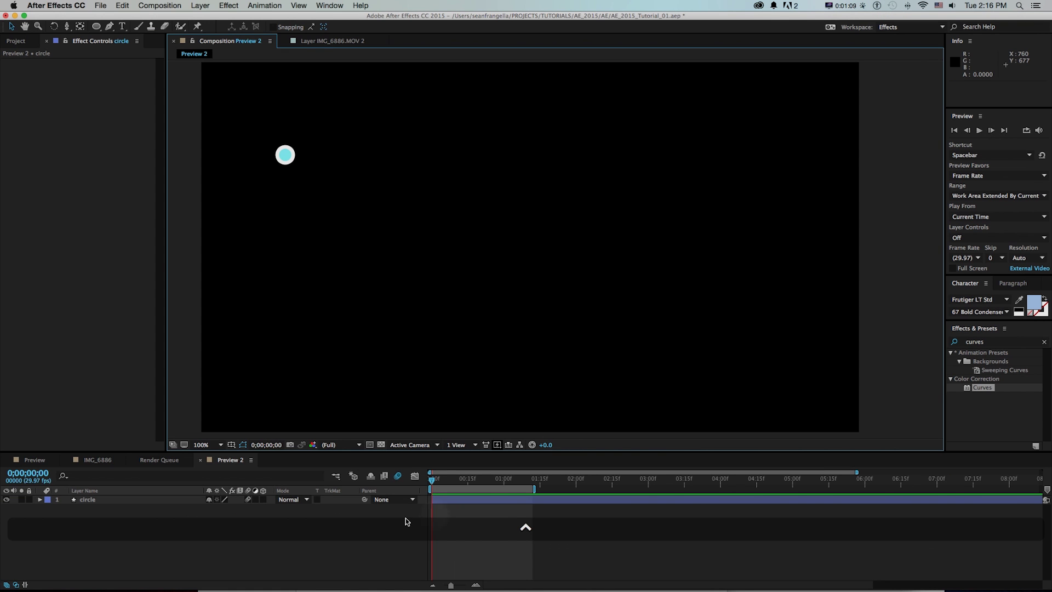
- Select the circle layer and add Position and Scale keyframes at the start of the timeline
key("v")
left_click(281, 157)
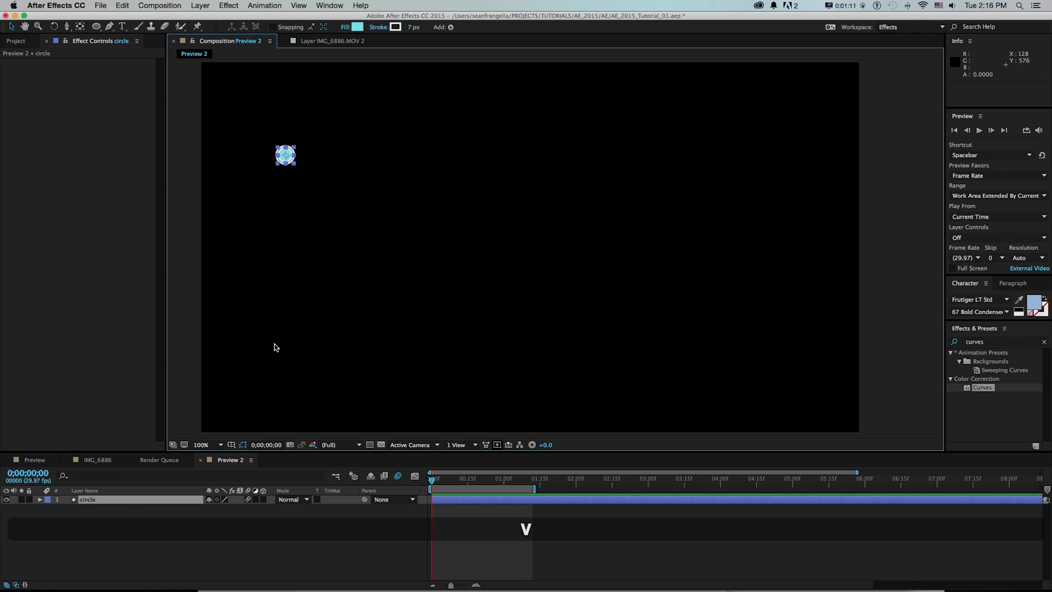
key("shift+s")
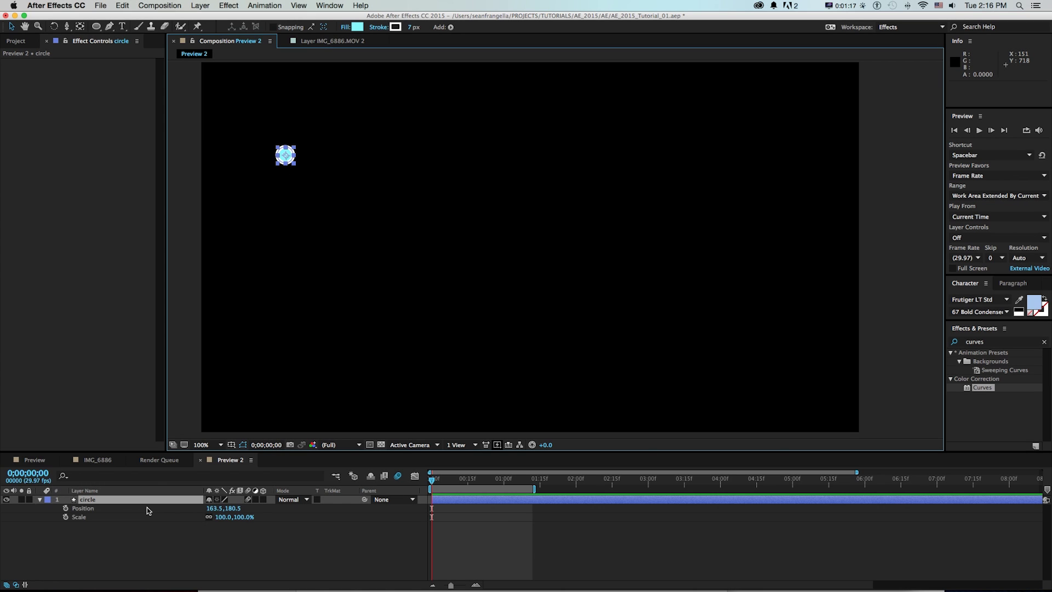
left_click(66, 509)
left_click(66, 517)
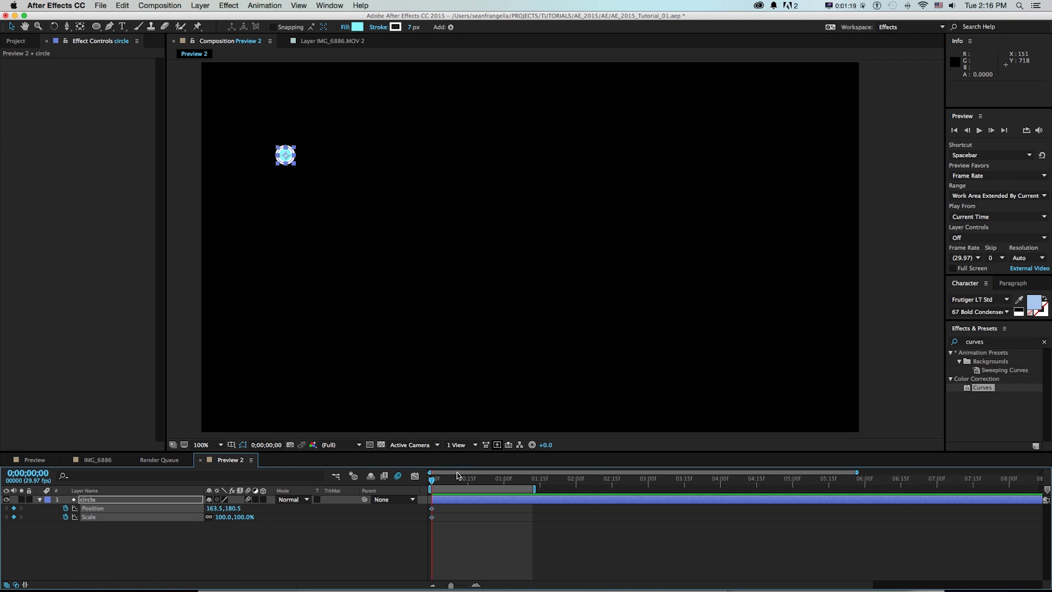
- At 0;00;01;00, move the circle along a curved path to about 950, 482 and scale it to 290%
left_click(503, 479)
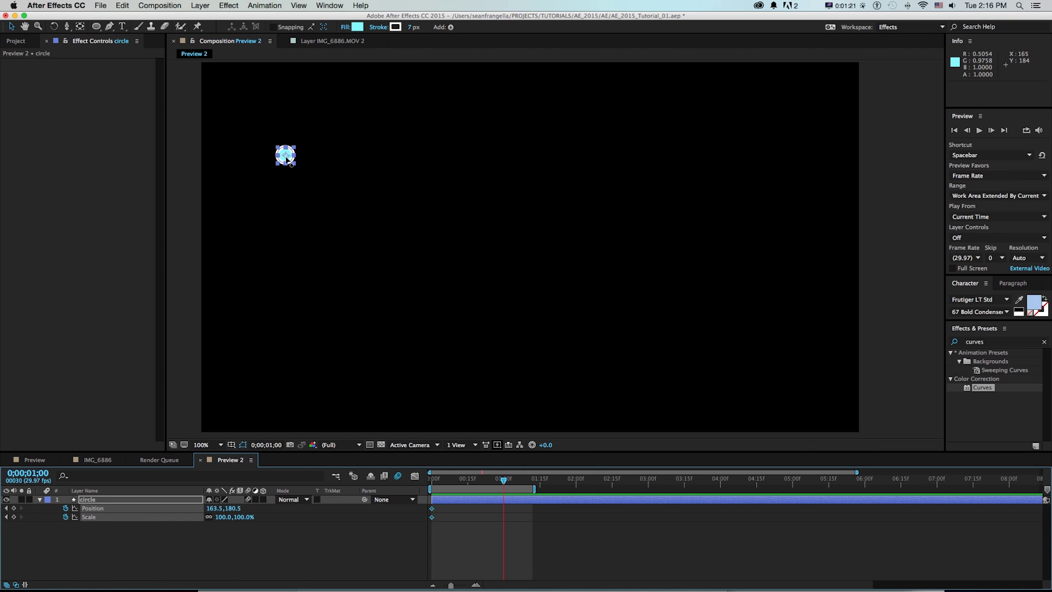
left_click_drag(282, 163, 360, 182)
left_click_drag(603, 268, 687, 316)
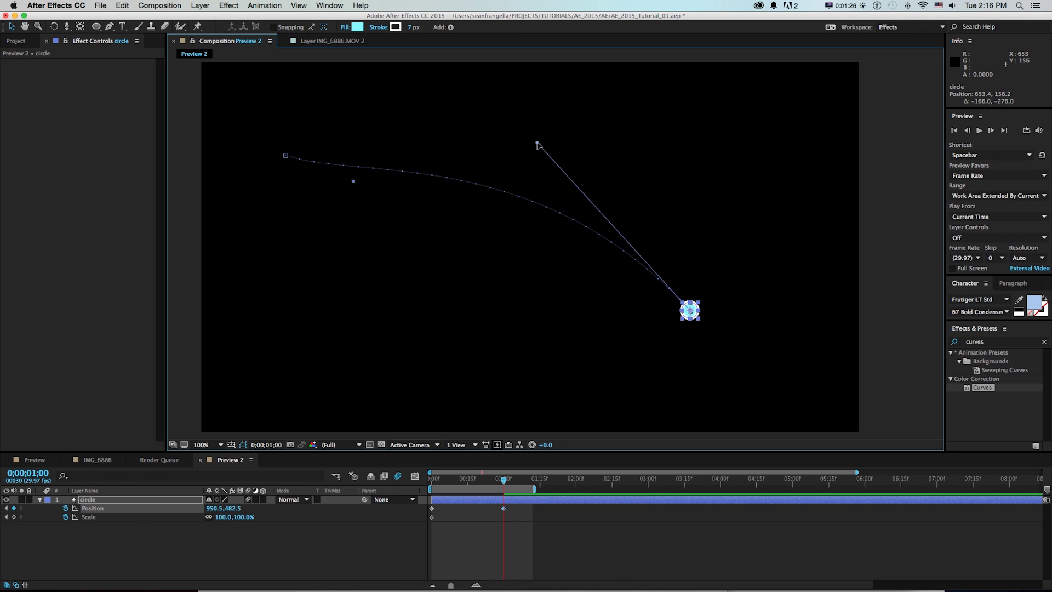
left_click_drag(230, 516, 323, 515)
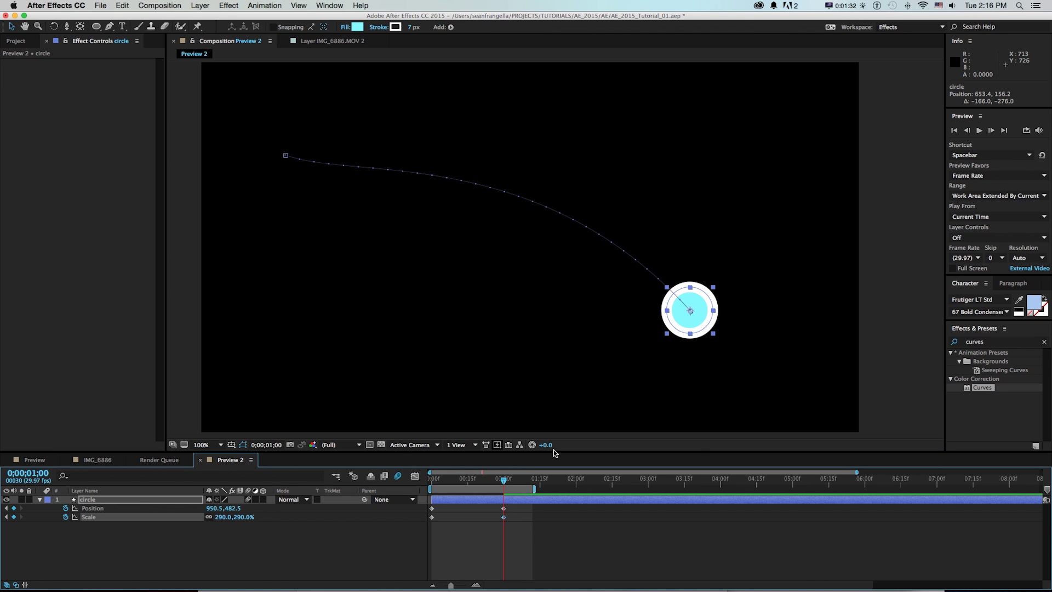
- Play the animation and check the preview shortcut options, keeping Spacebar selected
key("space")
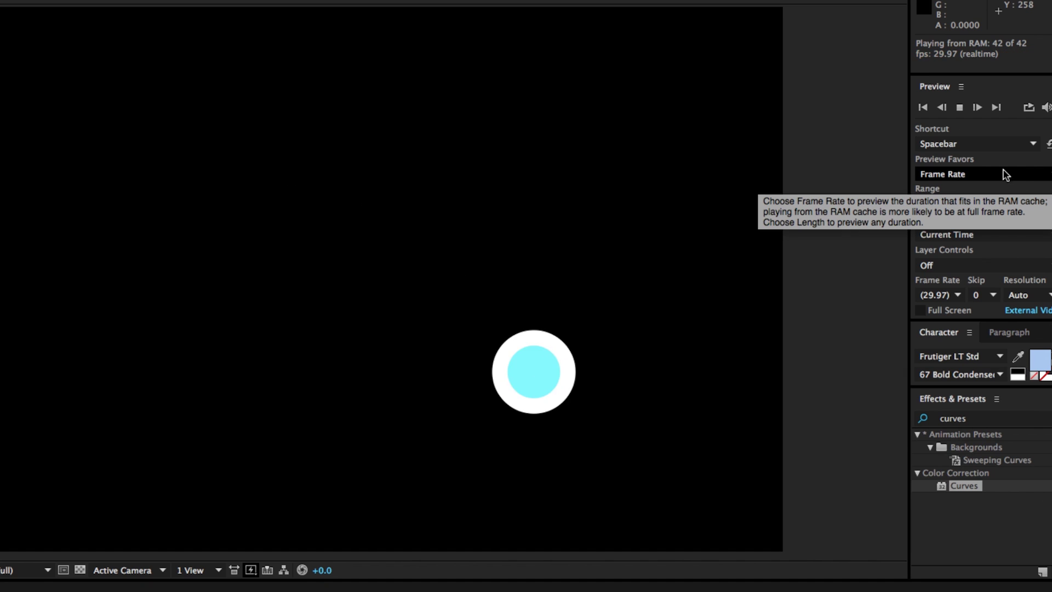
left_click(1011, 146)
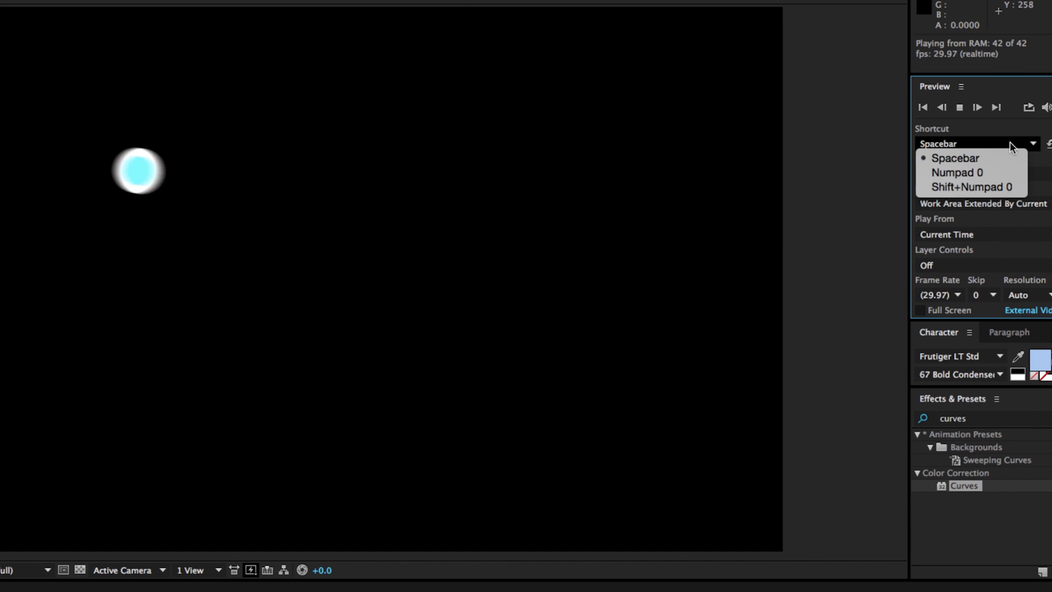
left_click(963, 155)
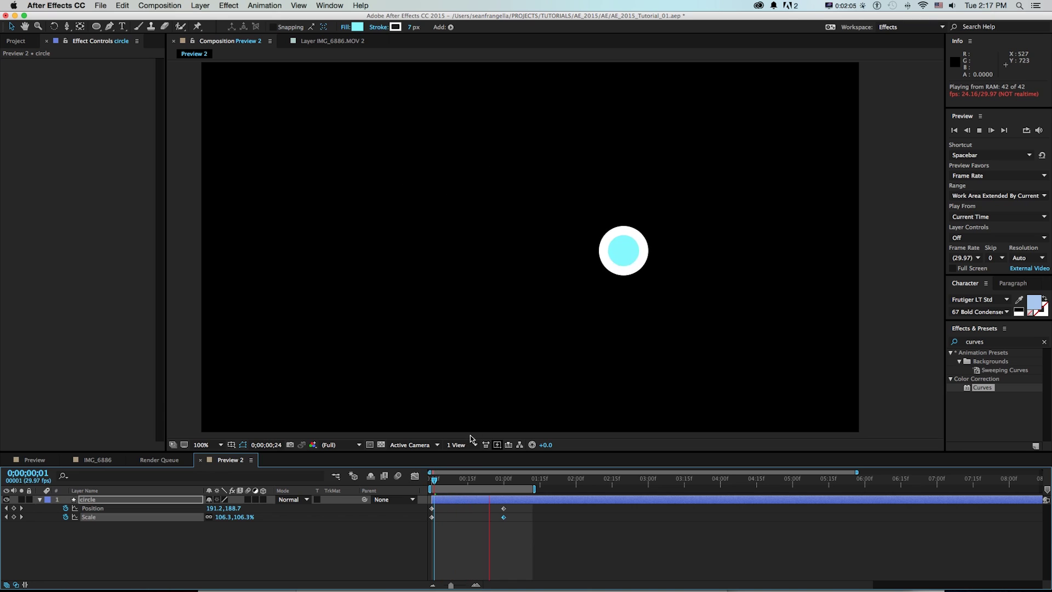
- Enable motion blur for the composition during playback, and restart the preview
left_click(397, 476)
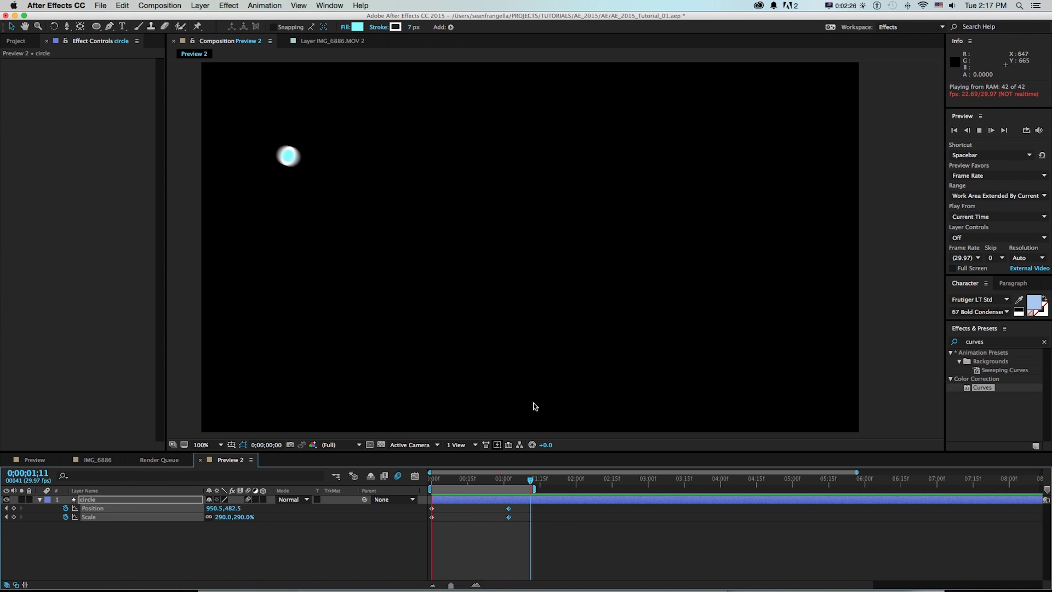
key("space")
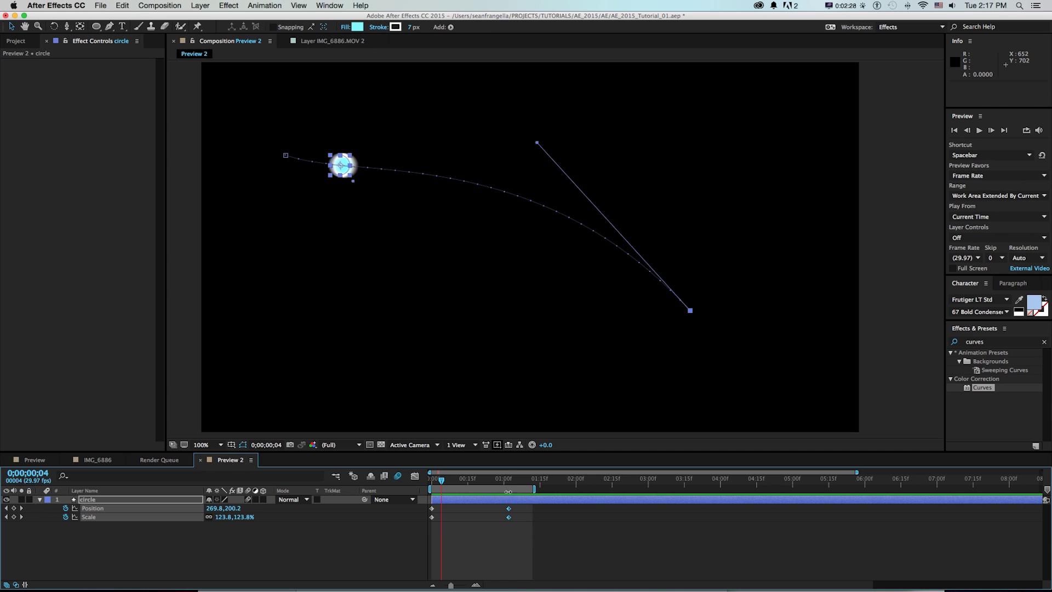
key("space")
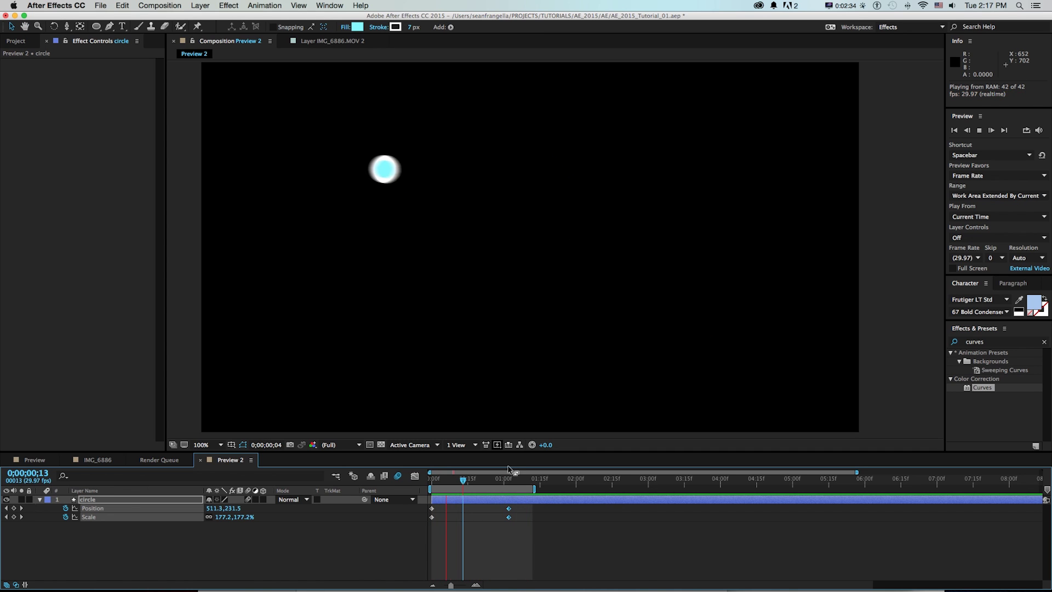
- Apply Easy Ease In to the circle's ending Position and Scale keyframes while the preview plays
left_click_drag(523, 505, 489, 529)
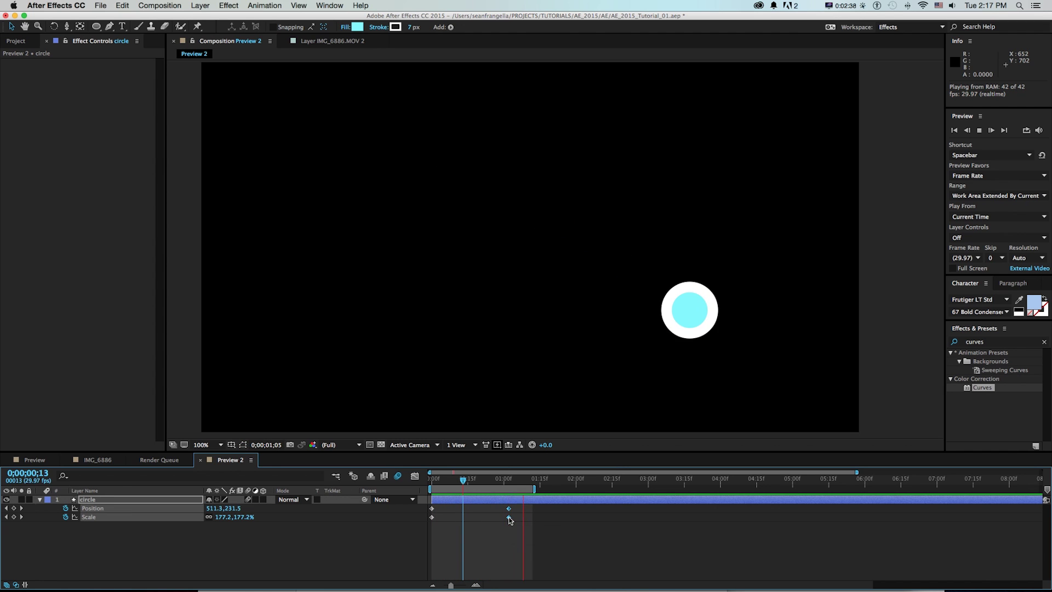
right_click(510, 518)
key("Escape")
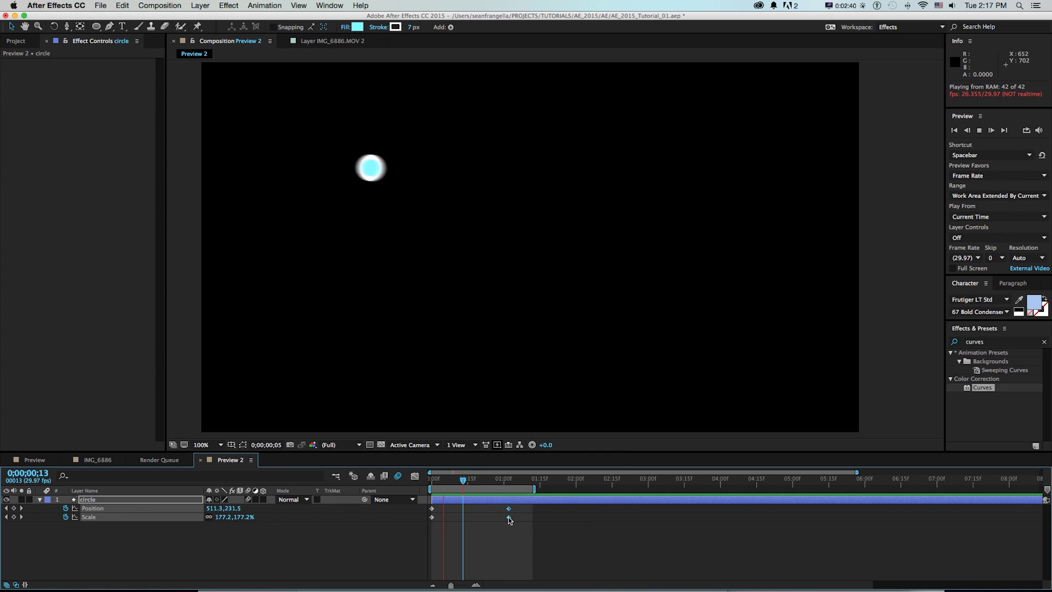
right_click(509, 519)
mouse_move(535, 580)
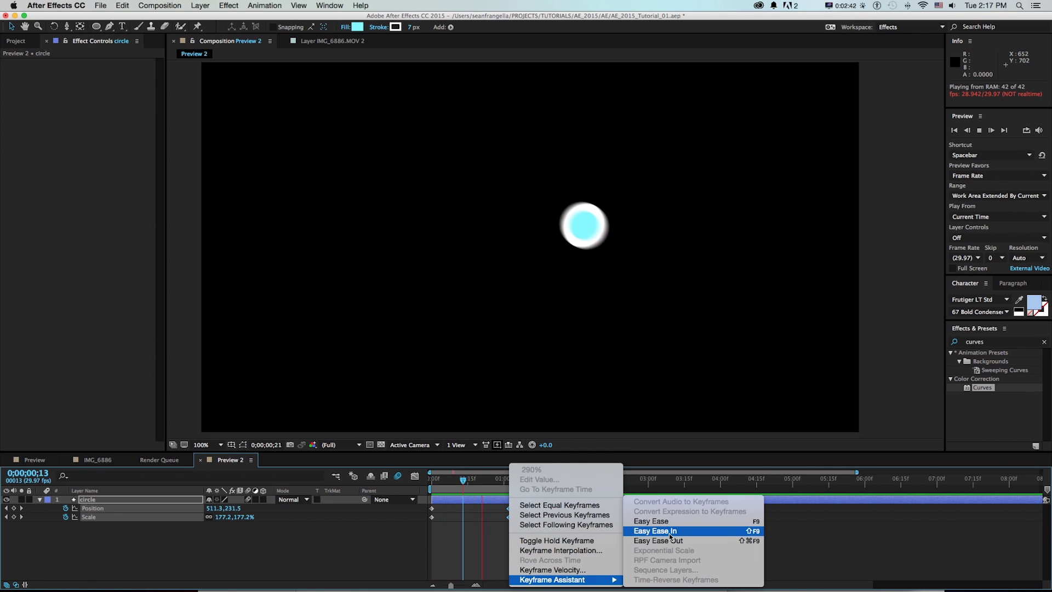
left_click(627, 529)
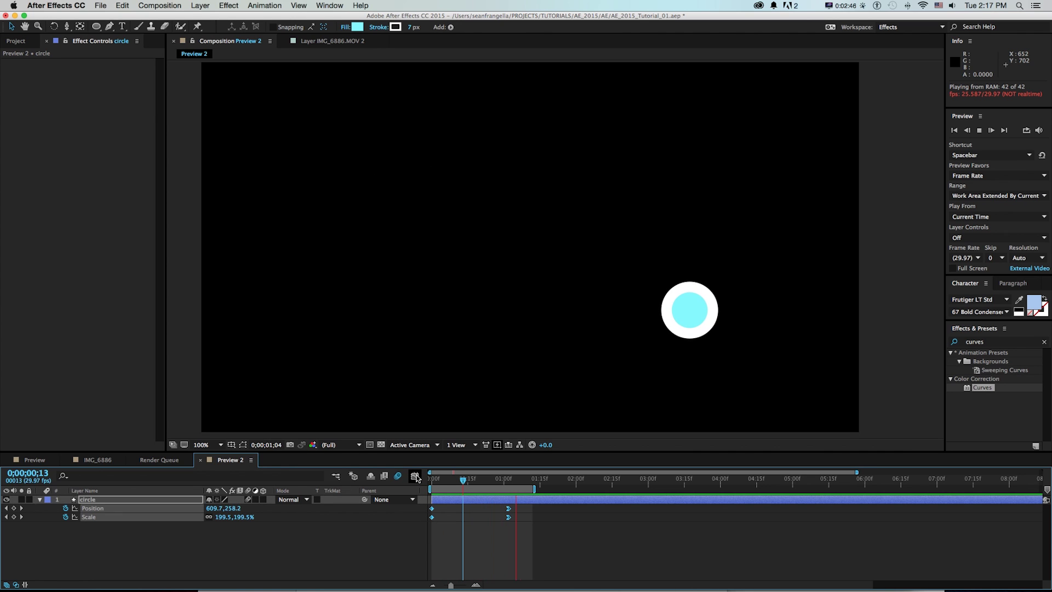
- In the graph editor, extend the ease handles of the circle's ending and starting keyframes for a fast start and long slowdown
left_click(417, 476)
left_click_drag(538, 537, 472, 558)
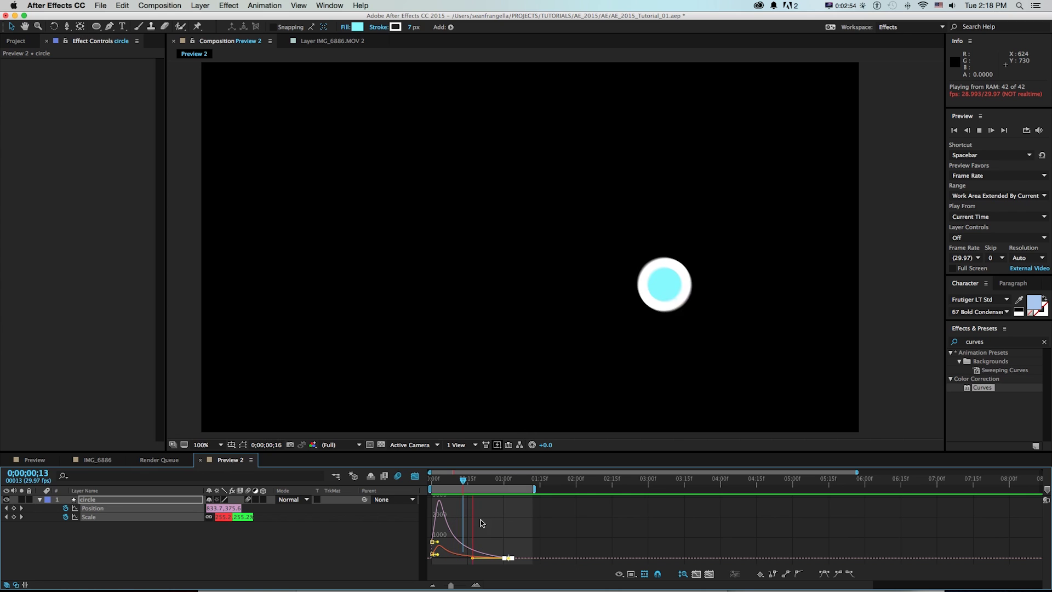
left_click_drag(505, 556, 475, 559)
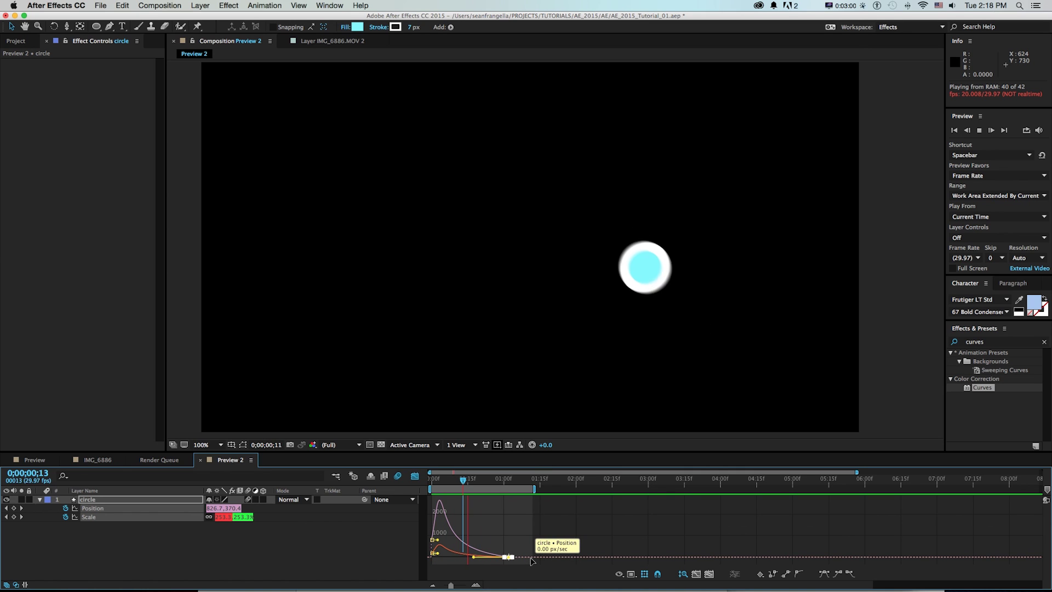
left_click(435, 545)
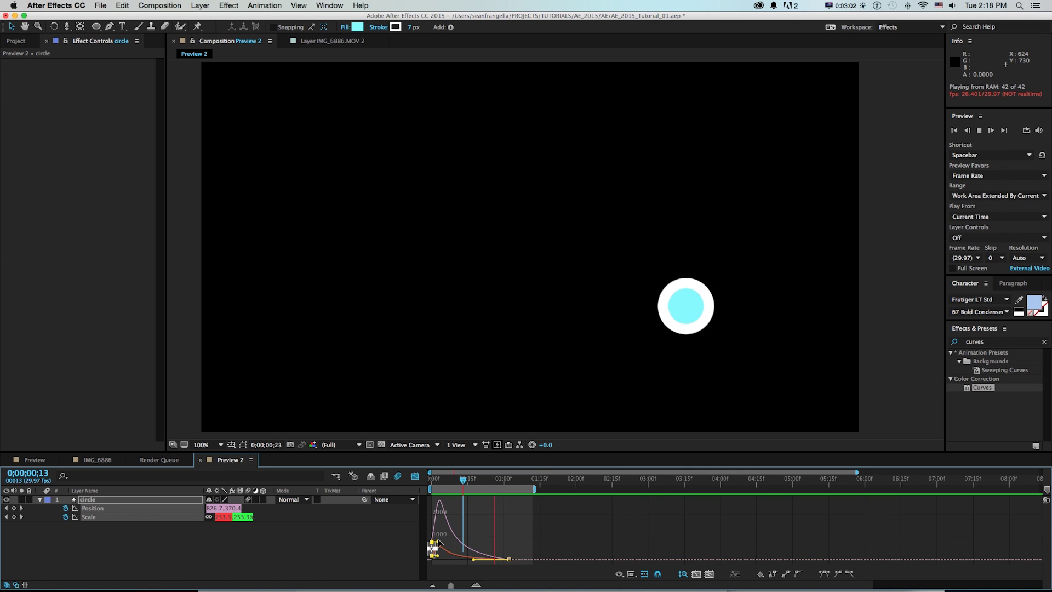
left_click_drag(440, 542, 443, 541)
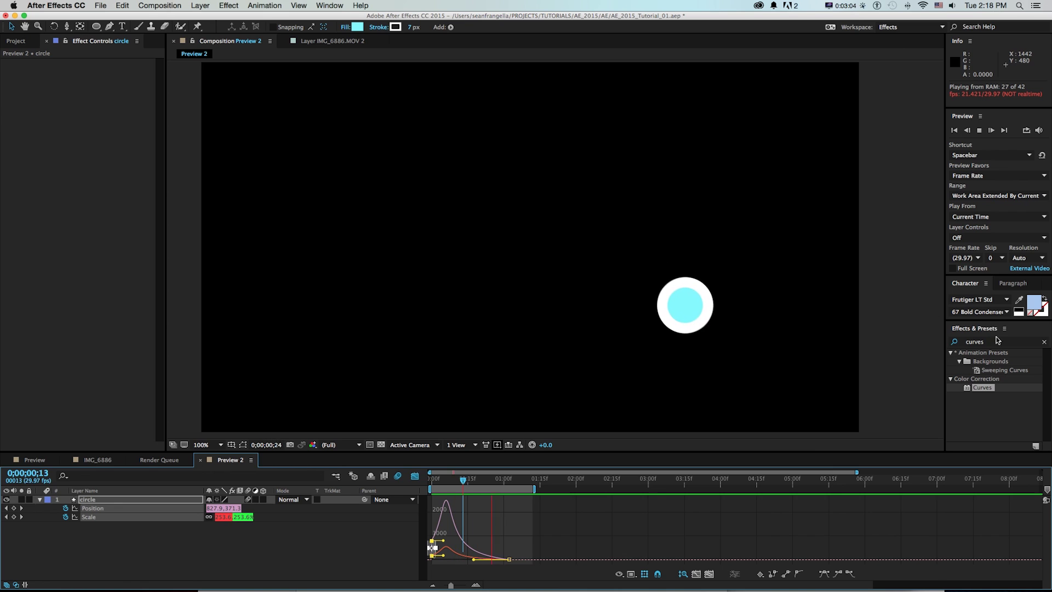
- Search the effects for "glow" and apply the Stylize Glow effect to the circle layer
left_click(976, 341)
type("glow")
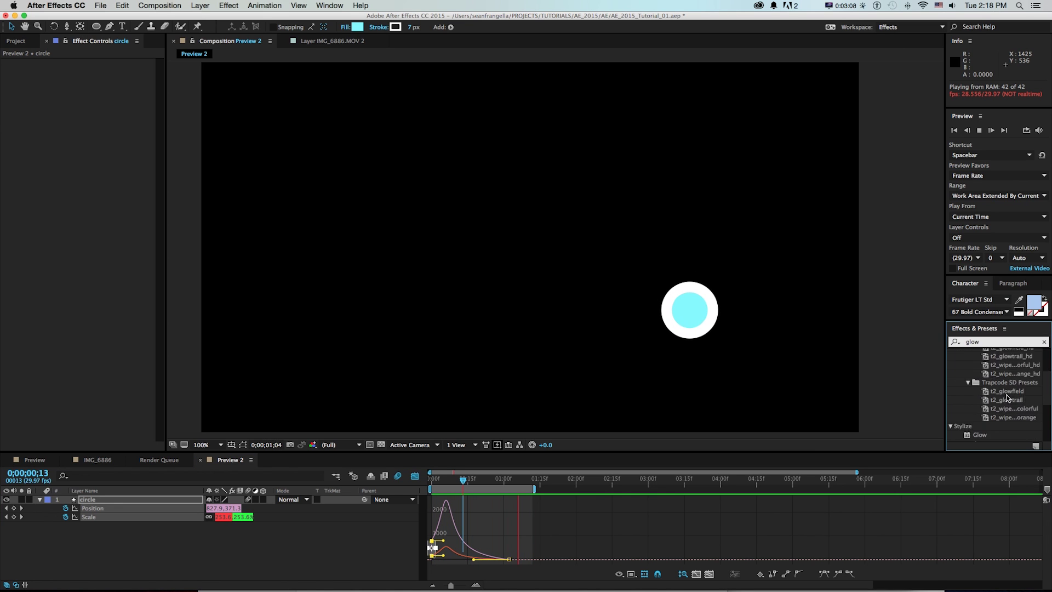
scroll(994, 395, "down", 5)
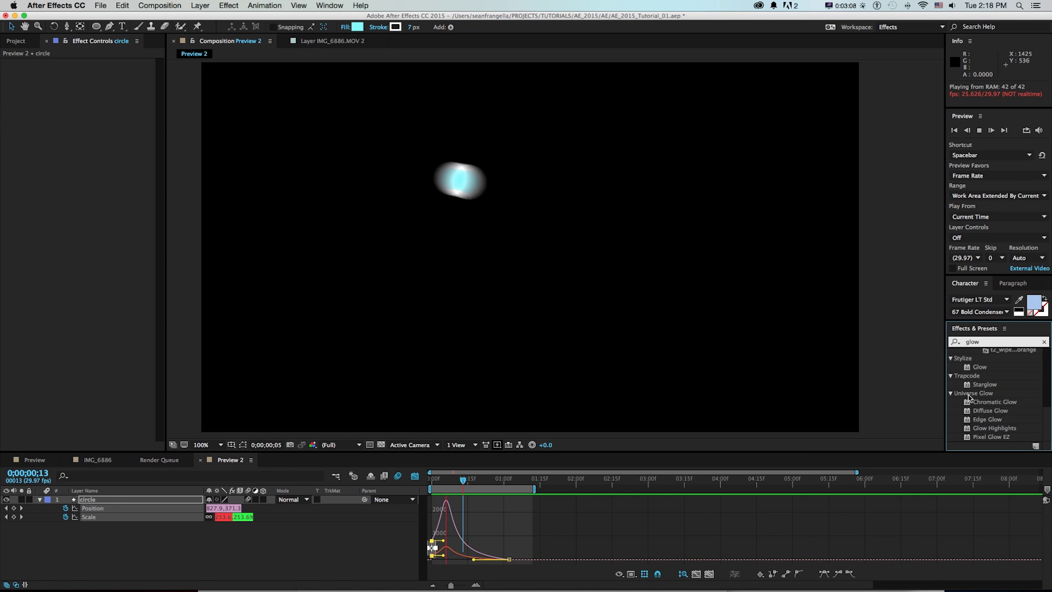
left_click_drag(979, 366, 13, 245)
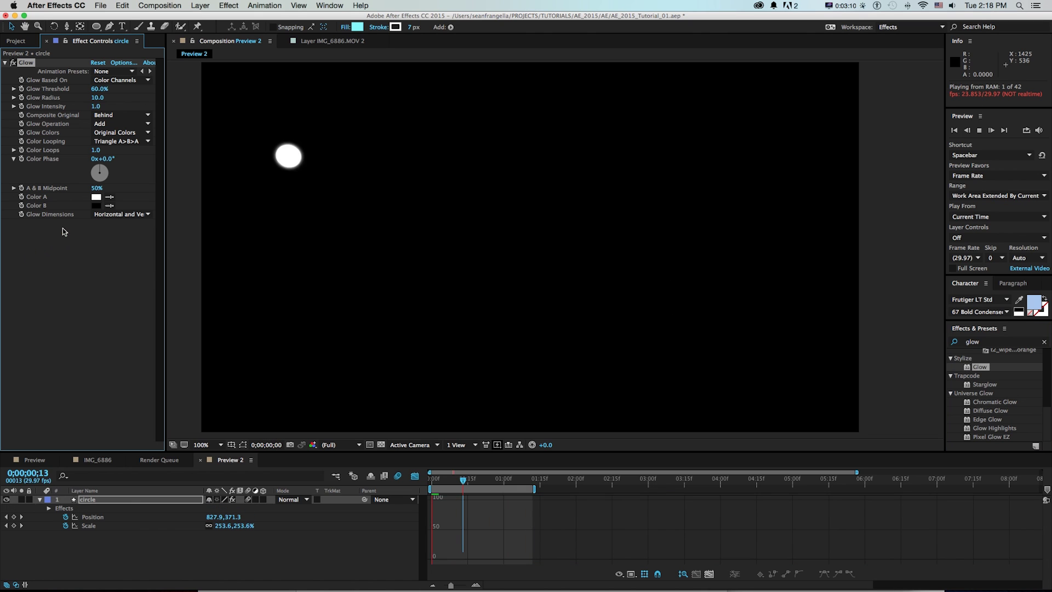
- Set the Glow effect to composite the original On Top, with a threshold of 69.4% and a radius of 35
left_click(113, 116)
left_click(106, 123)
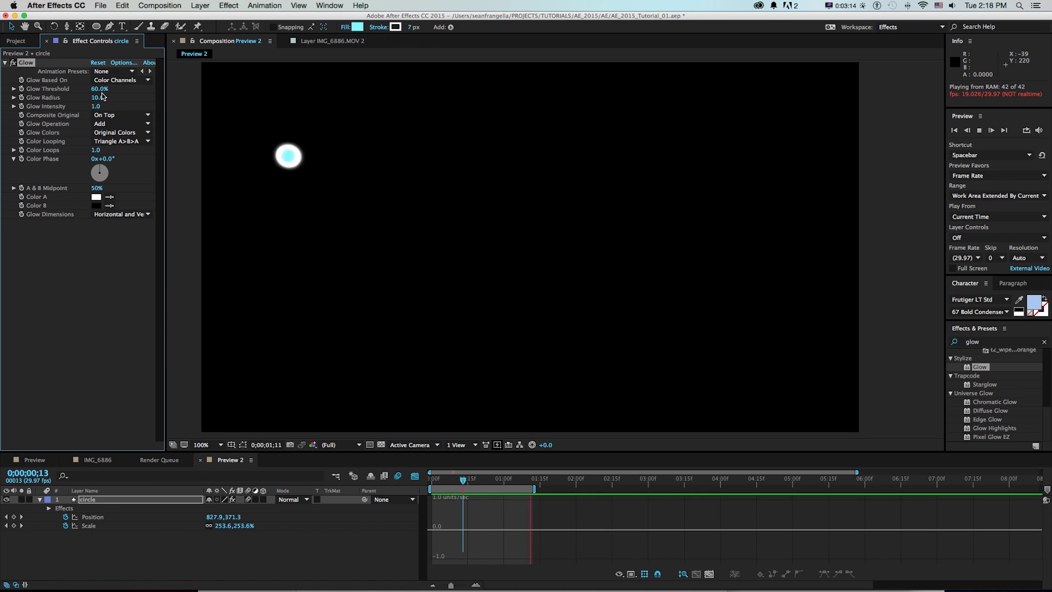
left_click_drag(102, 95, 109, 96)
- Duplicate the Glow effect with a 100% threshold and a radius of 131 for the copy, and close the graph editor
key("super+d")
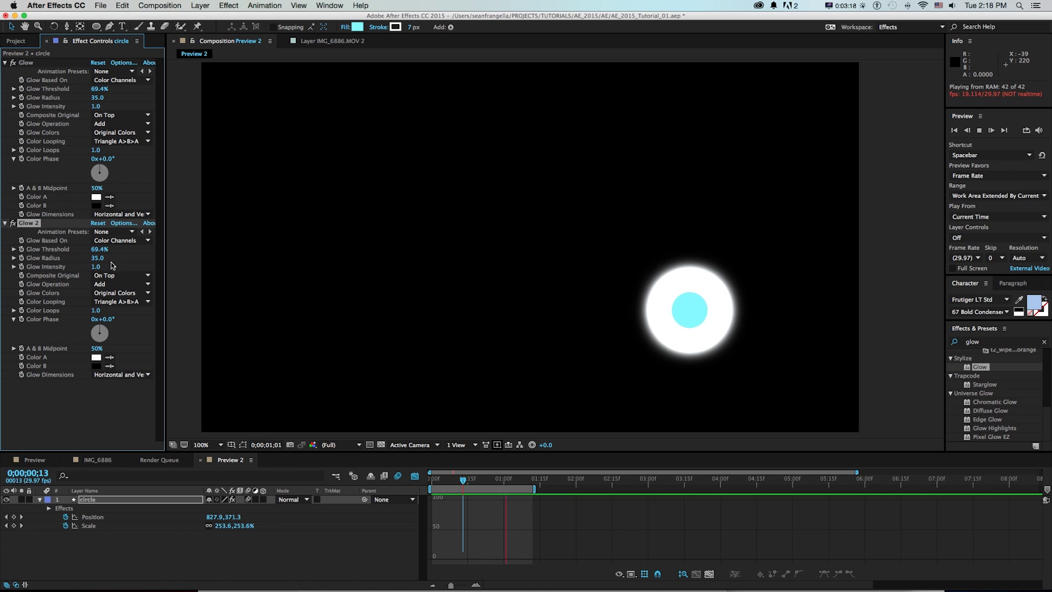
left_click_drag(97, 258, 160, 253)
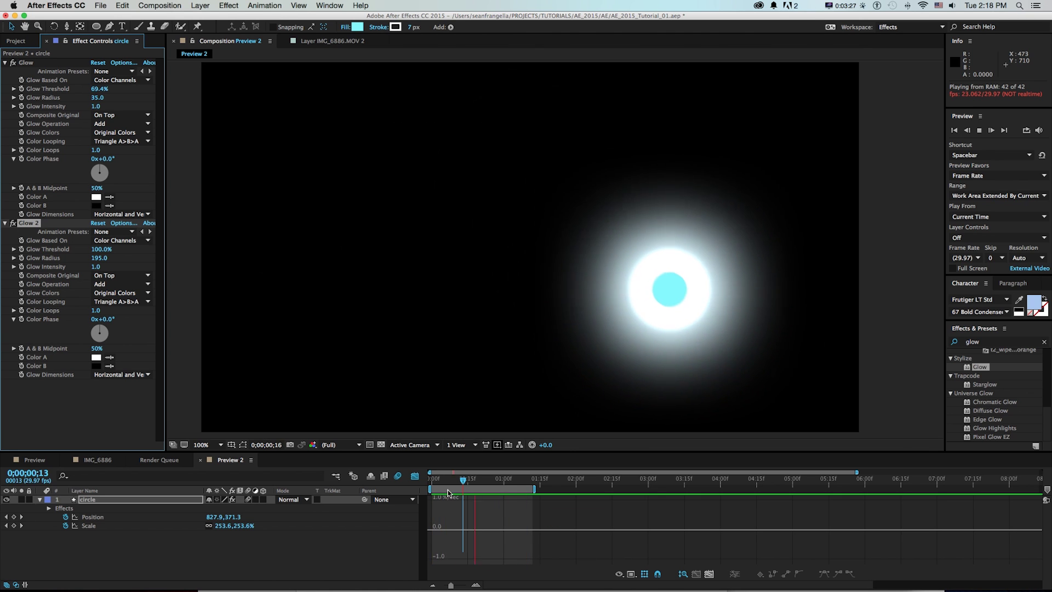
left_click(415, 476)
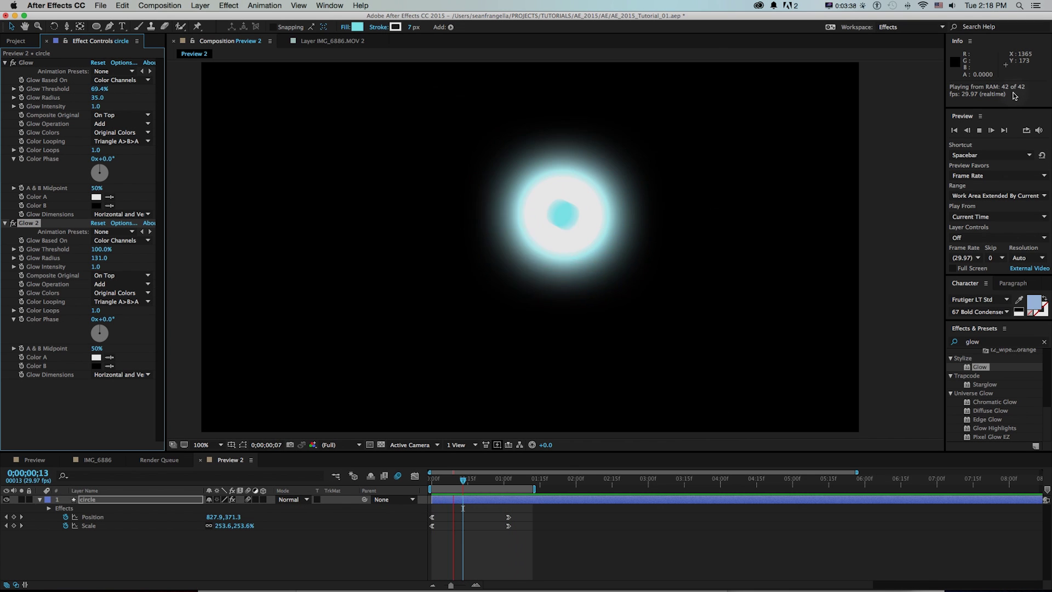
- Search the effects for "camera" and apply Camera Lens Blur to the circle layer with a blur radius of 8
left_click(954, 331)
type("camera")
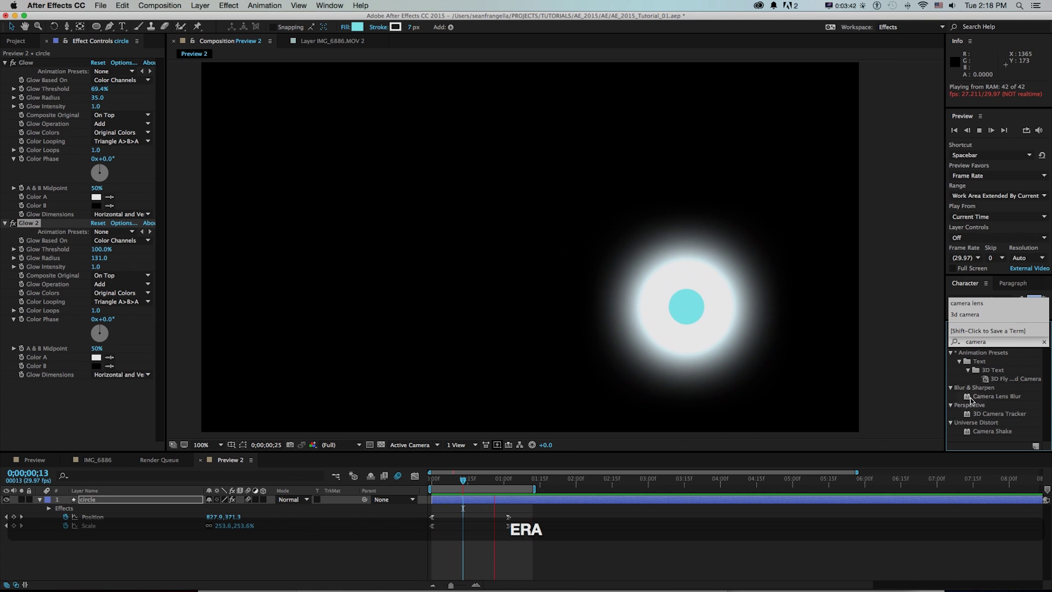
left_click_drag(988, 396, 113, 406)
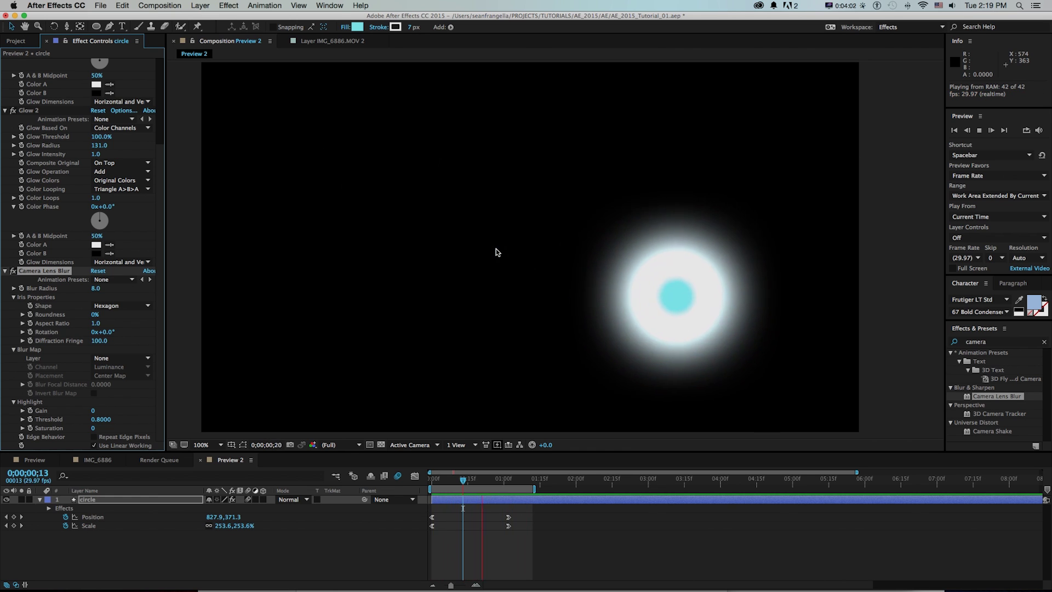
- Stop the preview and switch to Adobe After Effects CC 2014
key("space")
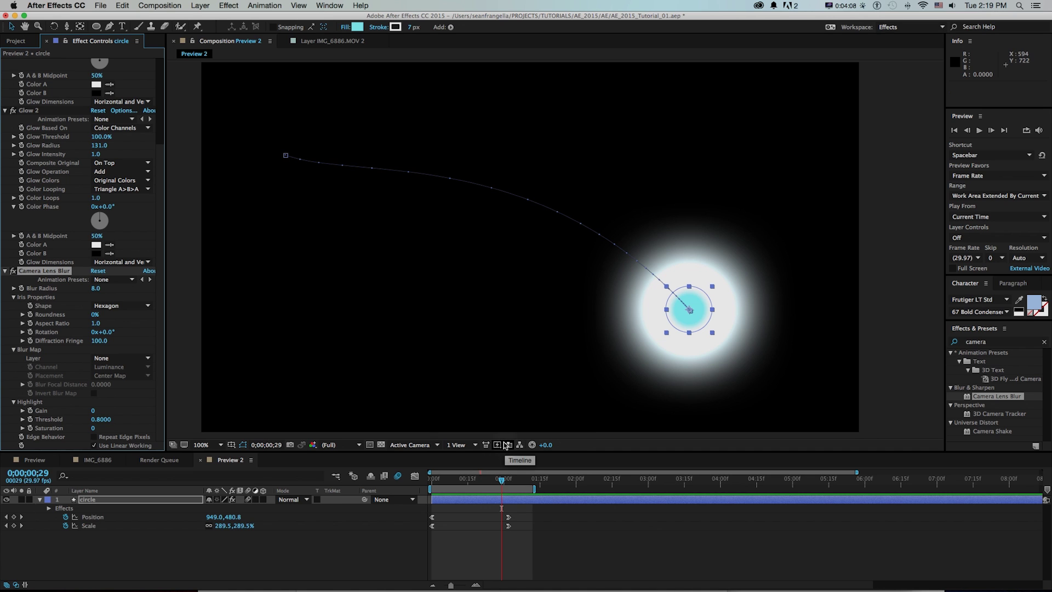
key("super+Tab")
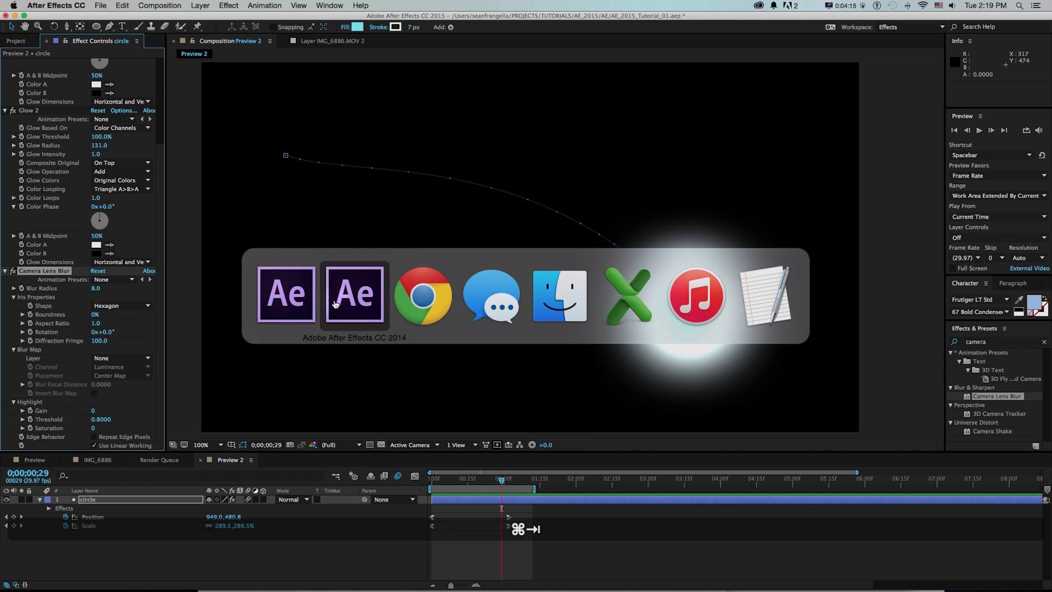
left_click(344, 303)
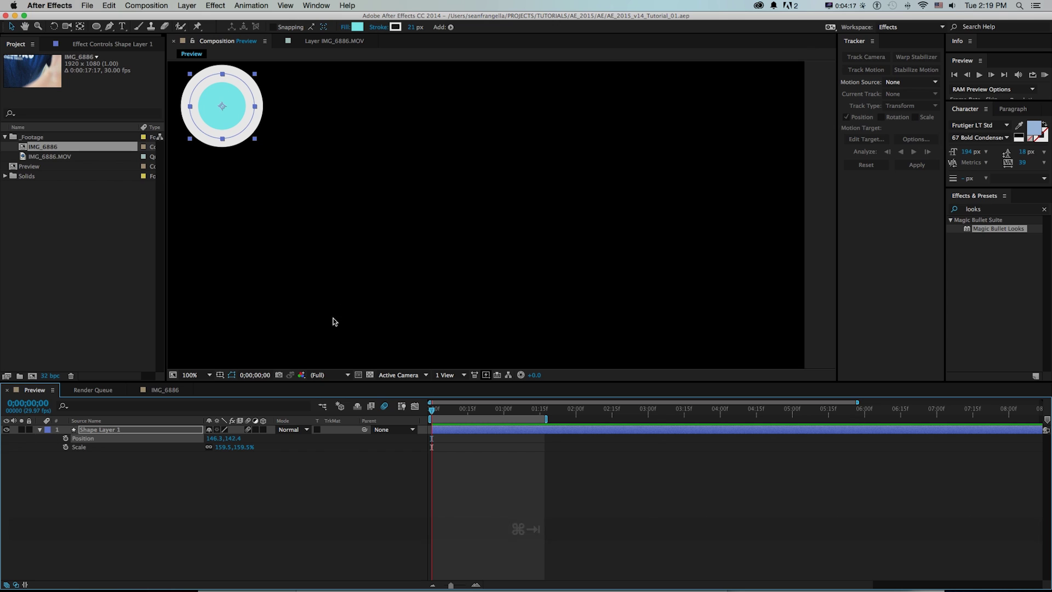
- Animate Shape Layer 1 from position and scale keyframes at 0 s to position about 893, 416 and scale 316.5% at 0;00;01;00, and preview it
left_click(65, 447)
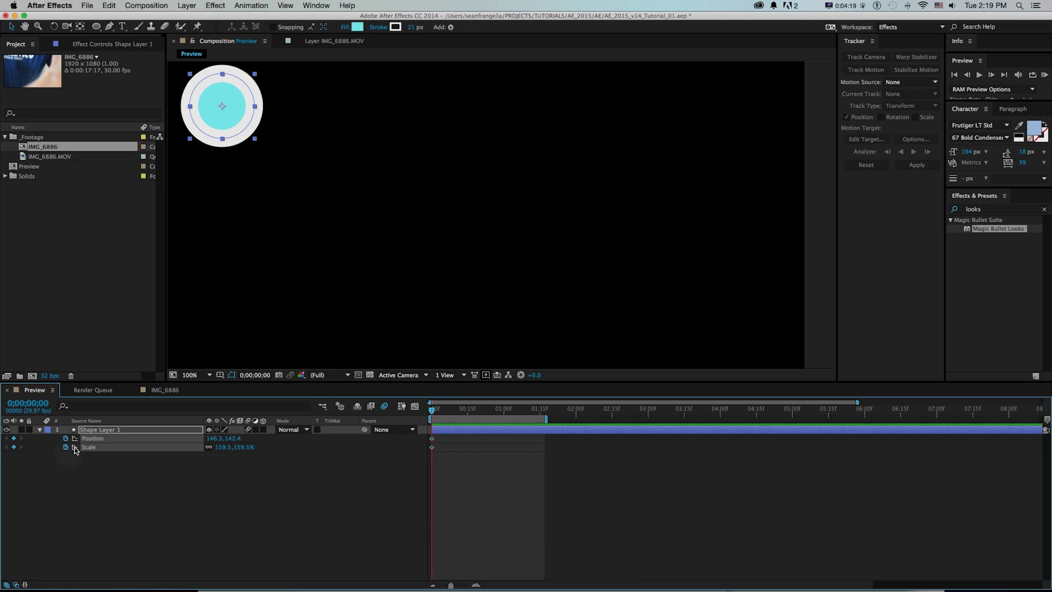
left_click_drag(248, 141, 618, 272)
left_click_drag(227, 447, 300, 443)
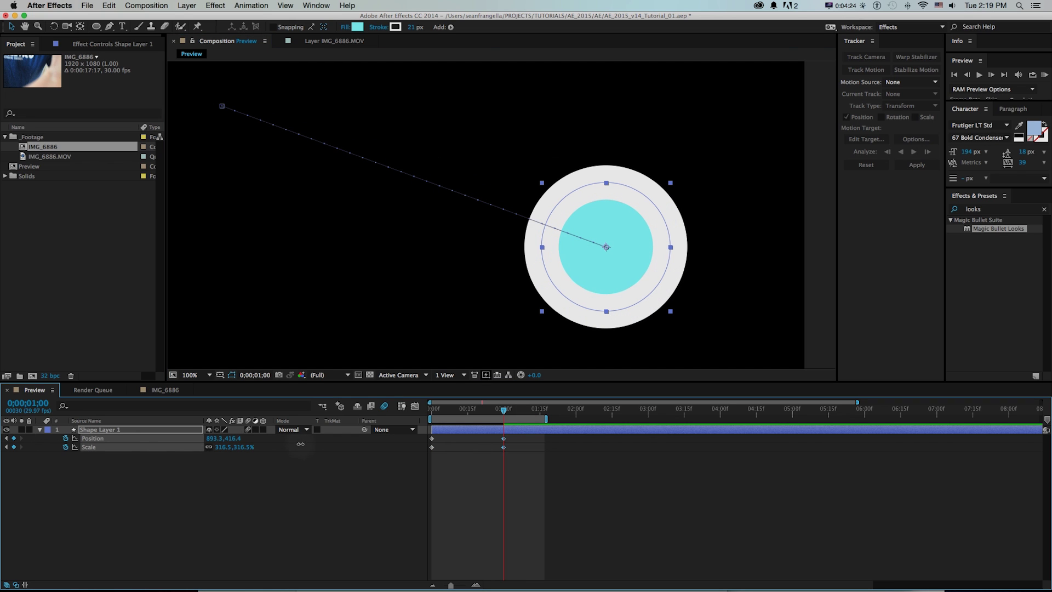
key("KP_0")
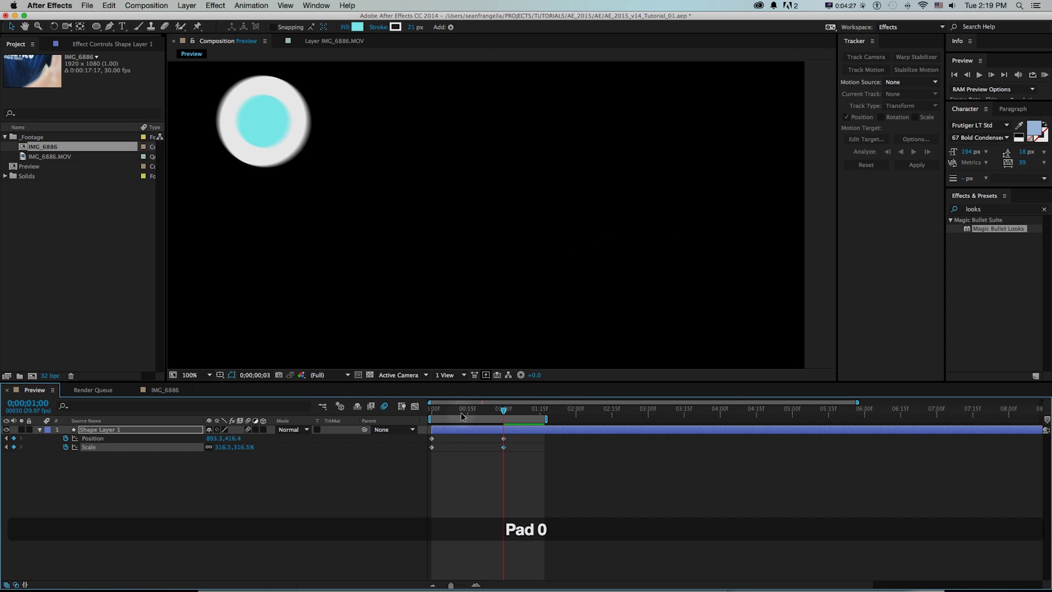
- Search the effects for "glow", apply the Stylize Glow effect to Shape Layer 1, and play the preview
left_click(994, 211)
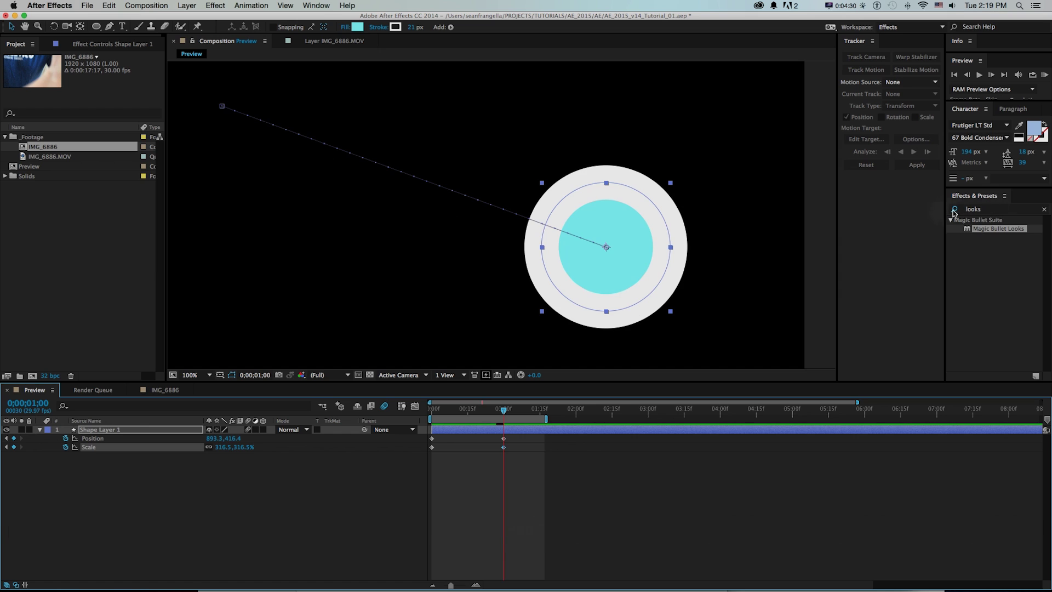
type("glow")
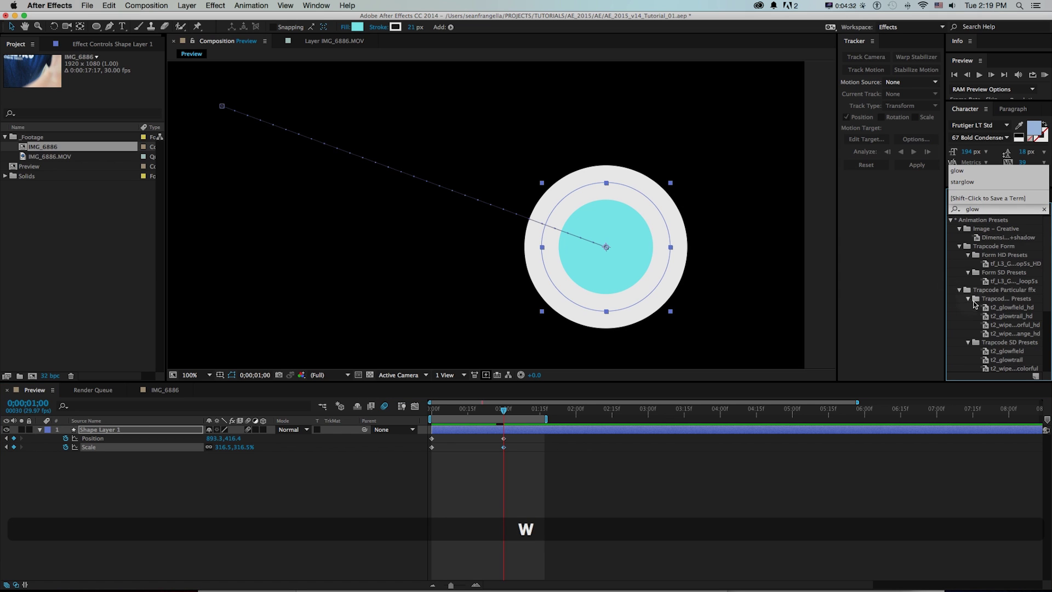
scroll(973, 318, "down", 5)
left_click_drag(59, 421, 82, 429)
key("KP_0")
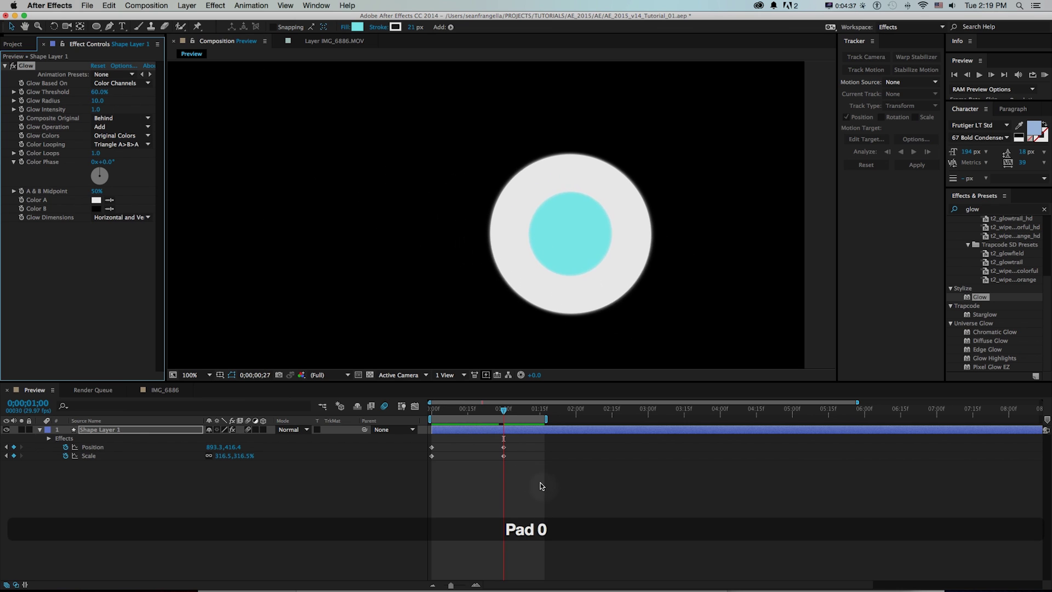
- Apply Easy Ease In to the position and scale keyframes at 0;00;01;00
left_click_drag(493, 442, 507, 459)
right_click(504, 456)
mouse_move(548, 573)
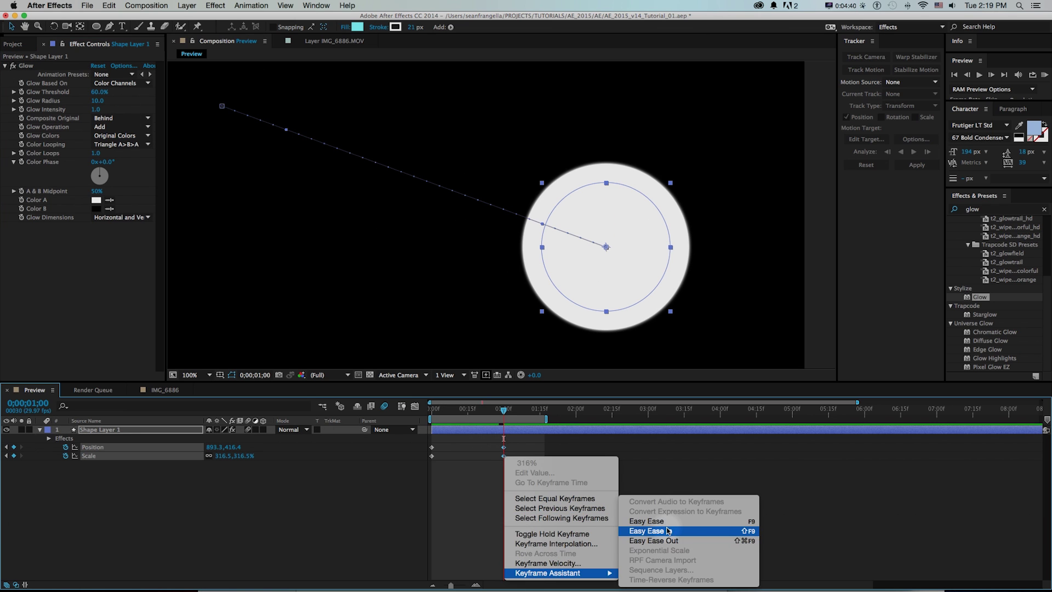
left_click(644, 529)
- Lengthen the incoming ease of the one-second position and scale keyframes in the graph editor and preview the motion
left_click(414, 407)
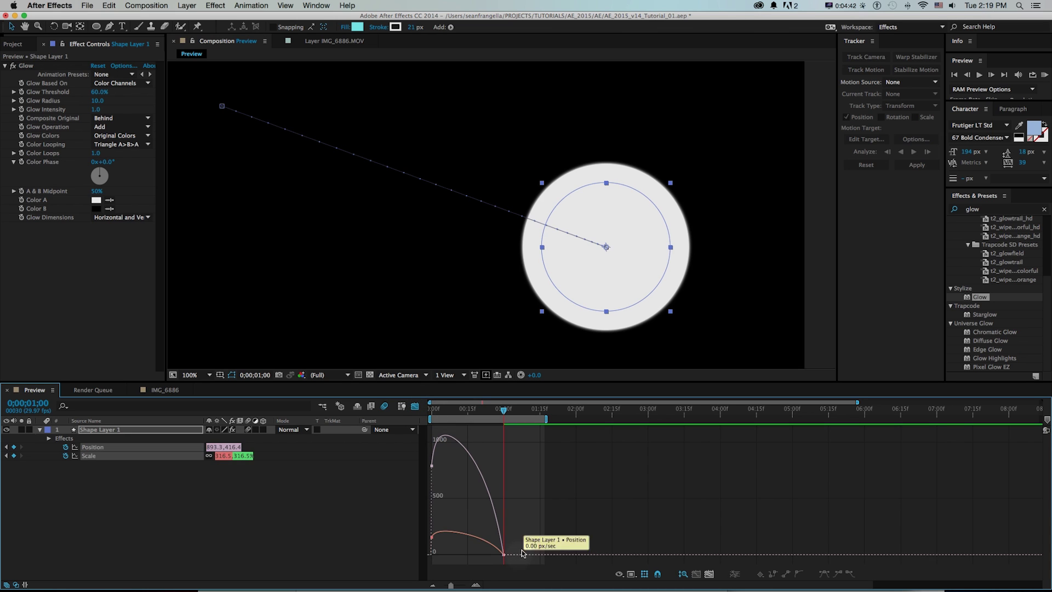
left_click_drag(475, 558, 474, 555)
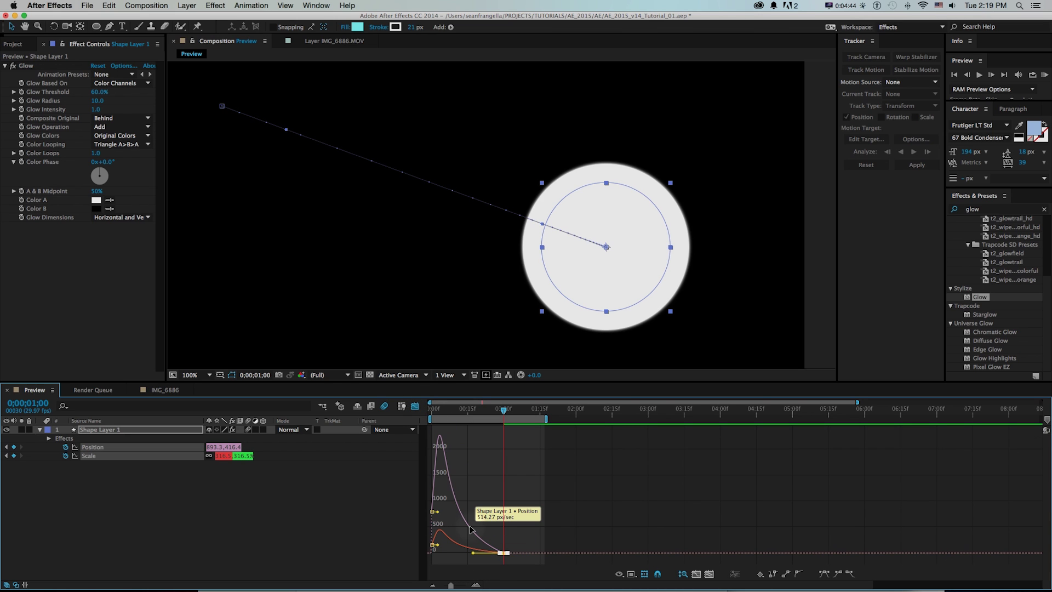
key("KP_0")
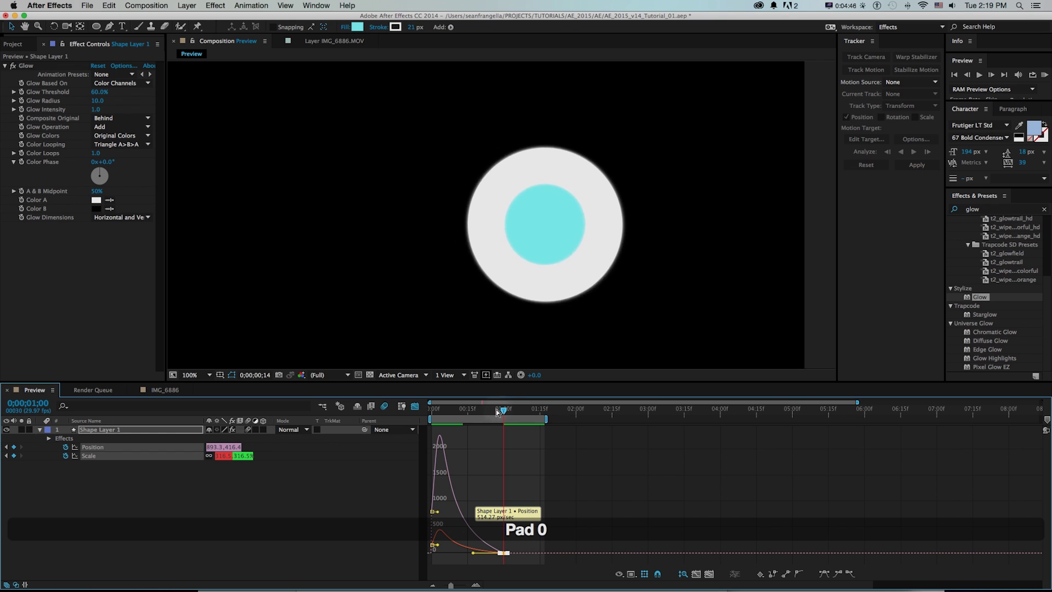
key("space")
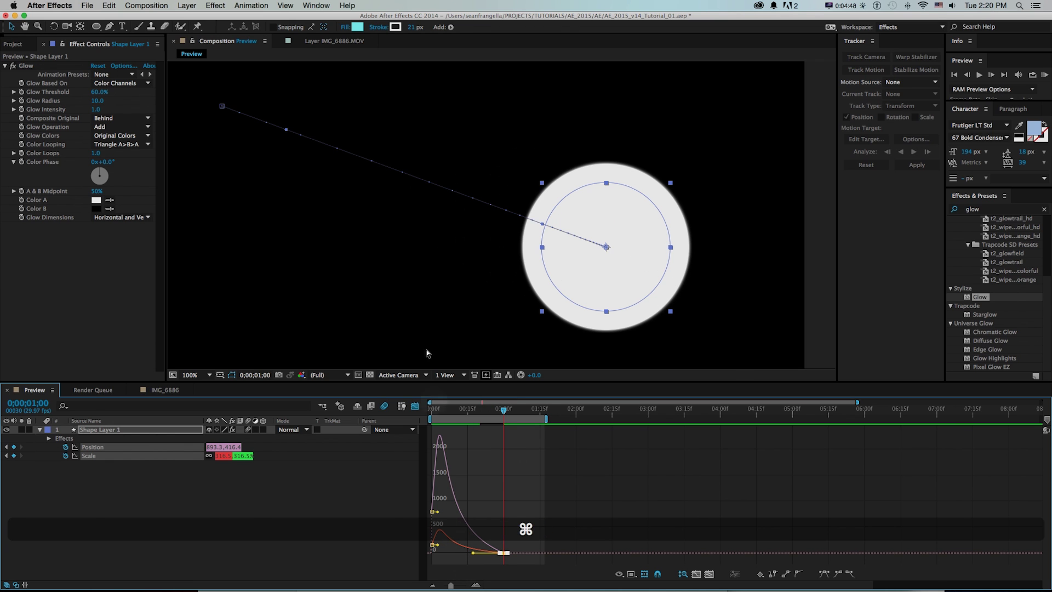
- Switch back to Adobe After Effects CC 2015 and play the preview of the glowing circle in Preview 2
key("super+Tab")
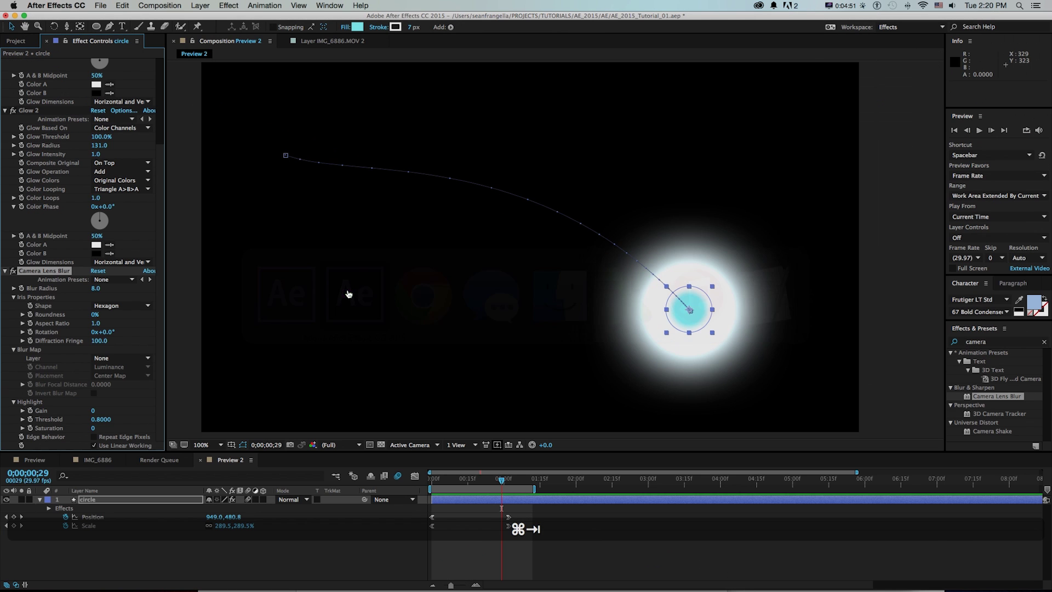
key("KP_0")
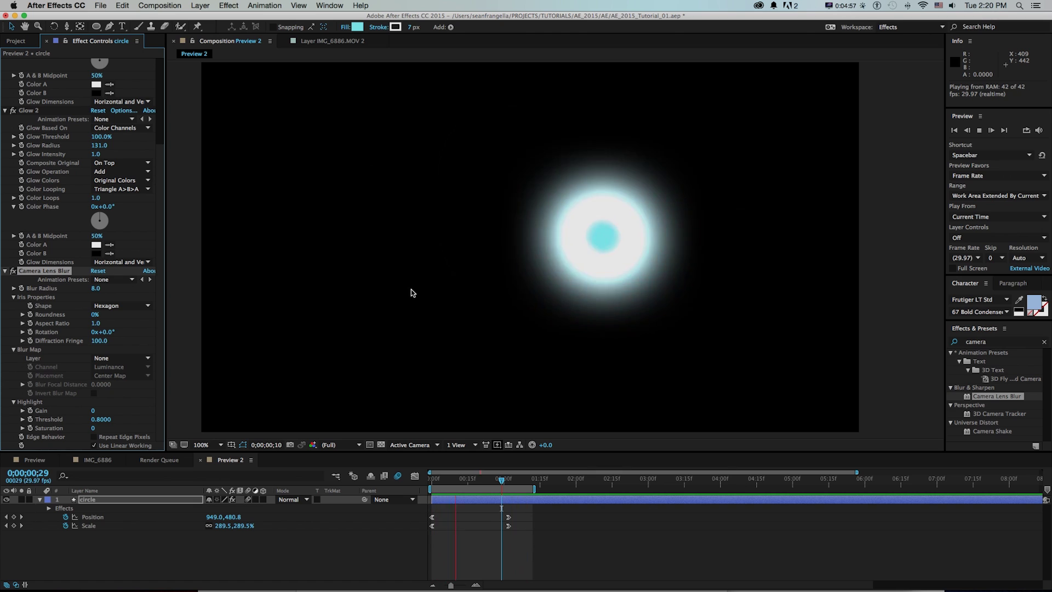
key("KP_0")
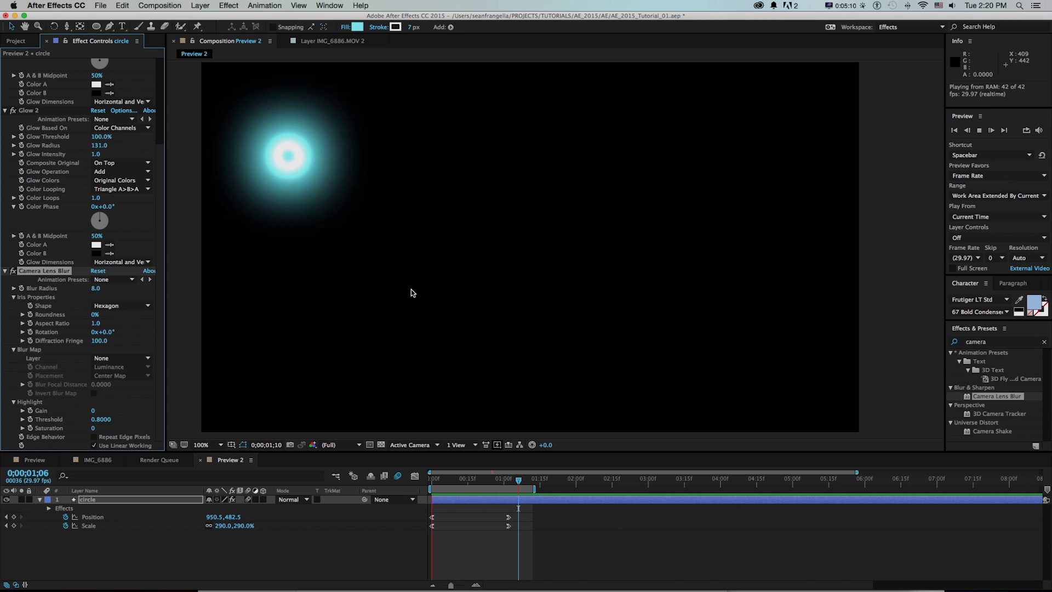
key("space")
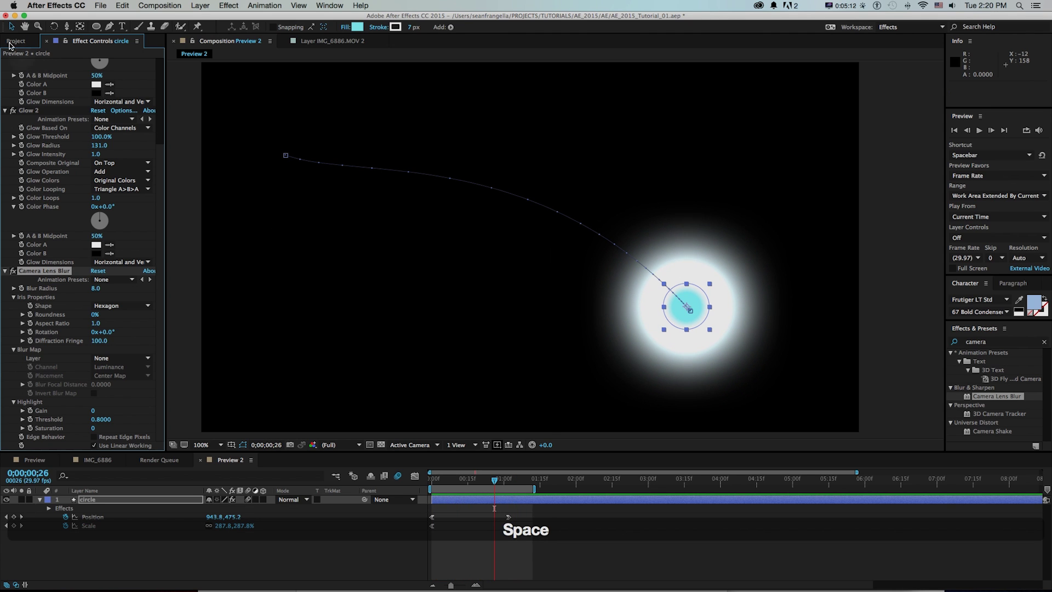
- Open the Face_Tracker_02 composition and move the current time to 0:00:05:14
left_click(18, 42)
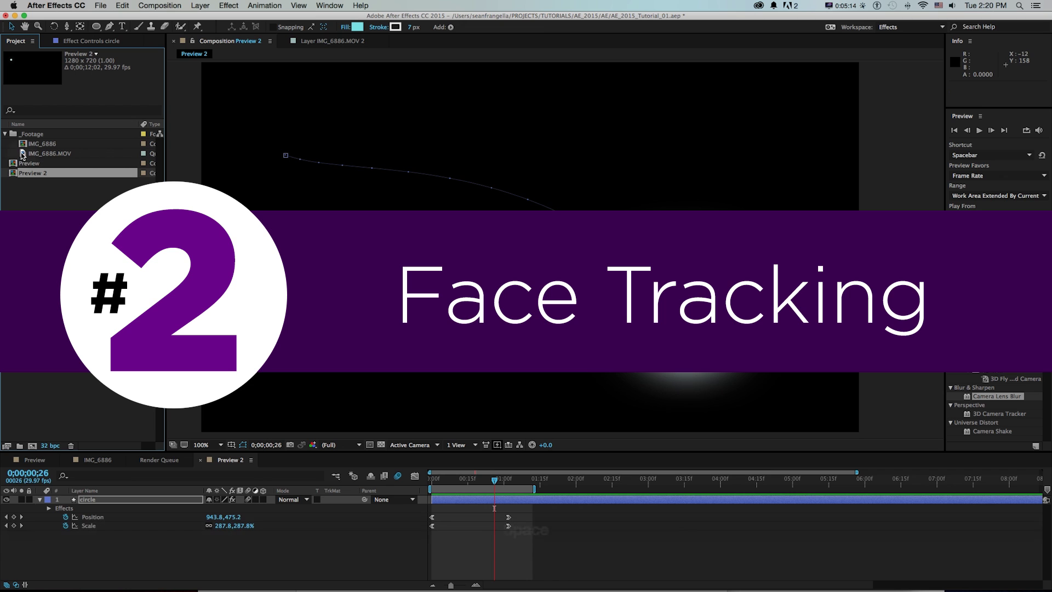
key("super+x")
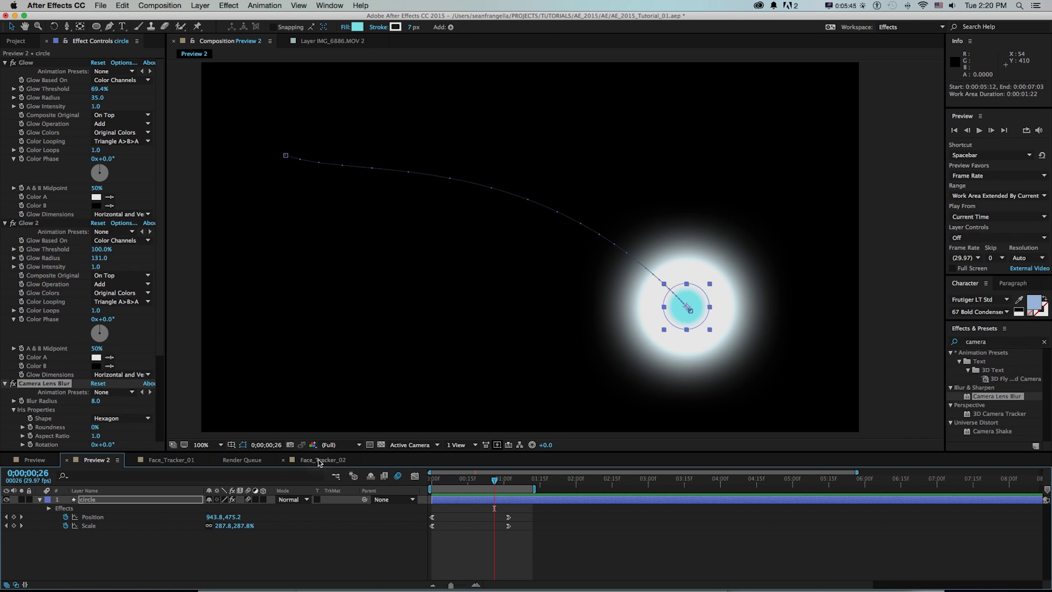
left_click(319, 460)
left_click_drag(460, 483, 780, 485)
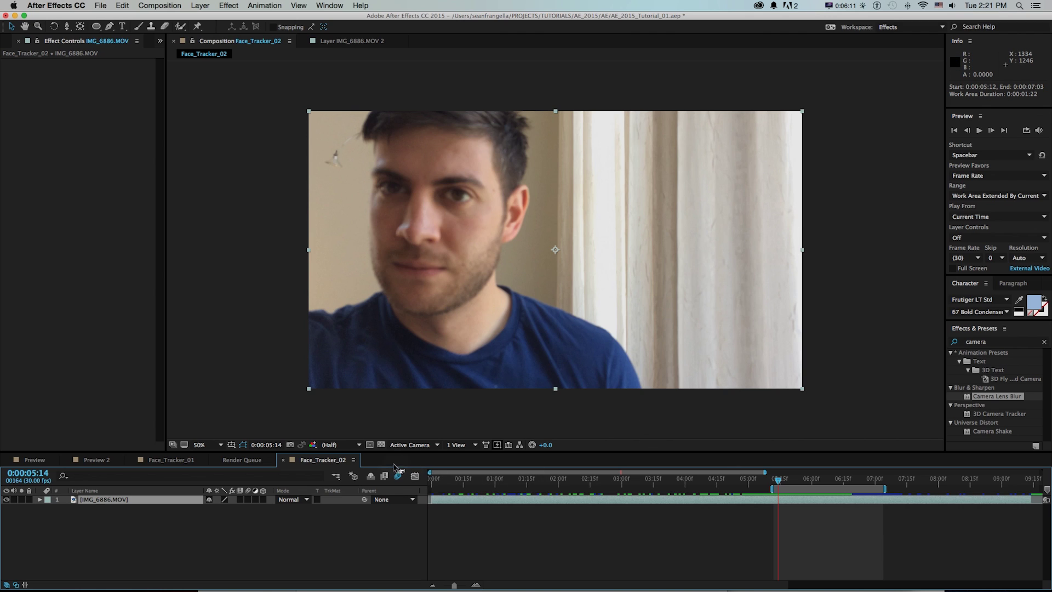
left_click_drag(388, 452, 389, 448)
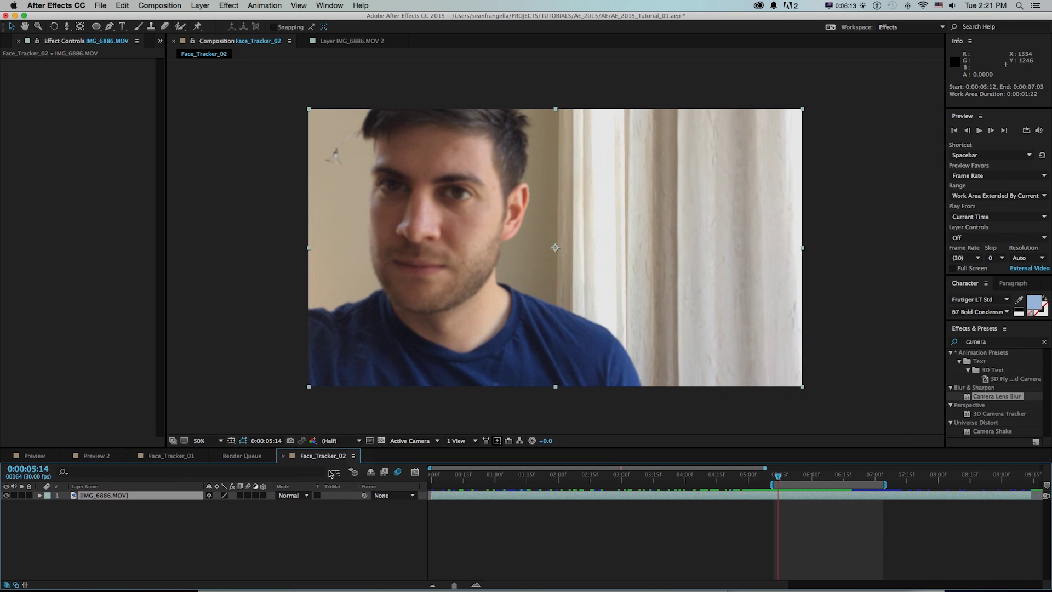
- Draw an elliptical mask around the man's face on the IMG_6886.MOV layer
left_click(95, 27)
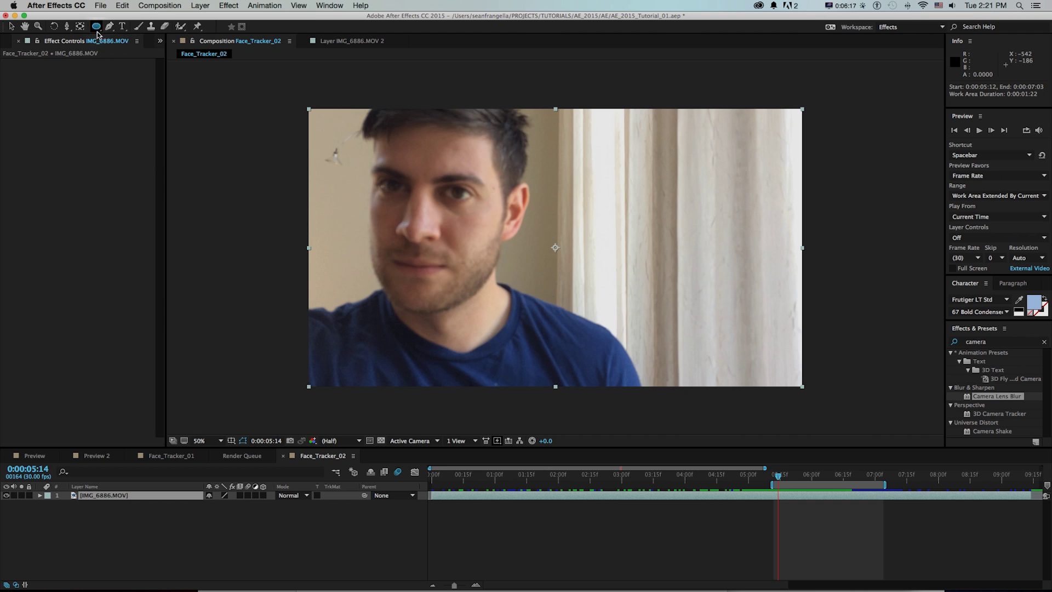
left_click_drag(96, 27, 120, 51)
left_click_drag(369, 101, 476, 284)
key("v")
double_click(482, 285)
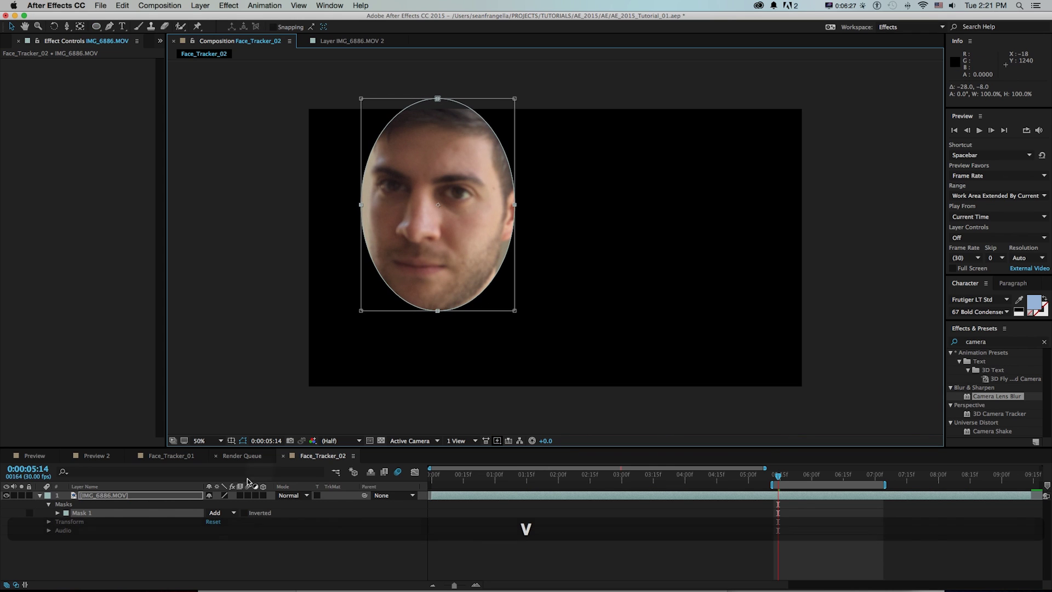
- Start Track Mask for Mask 1 and set the tracking method to Face Tracking (Outline Only)
right_click(84, 515)
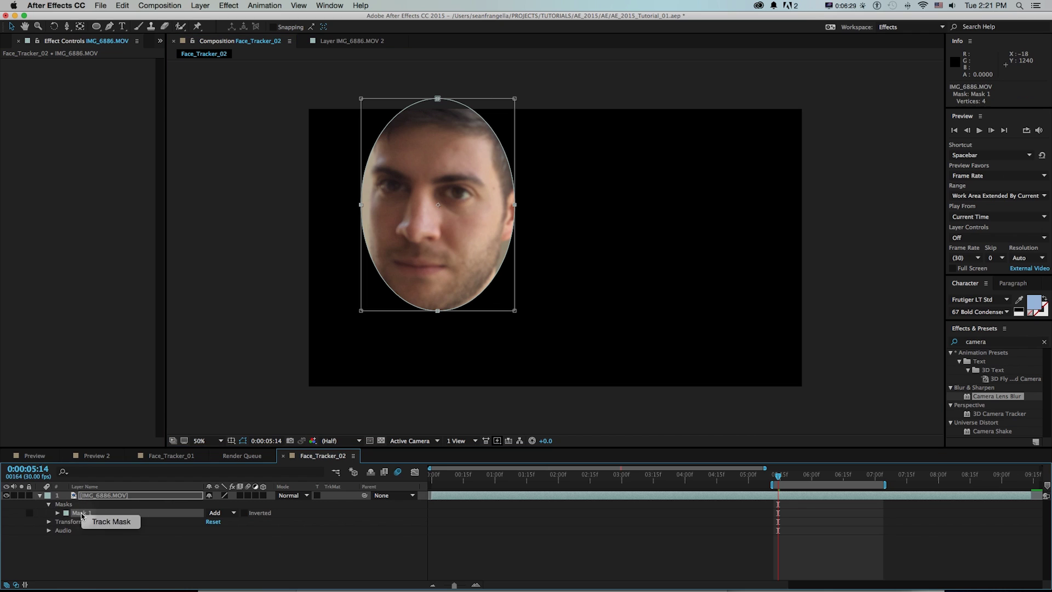
left_click(102, 522)
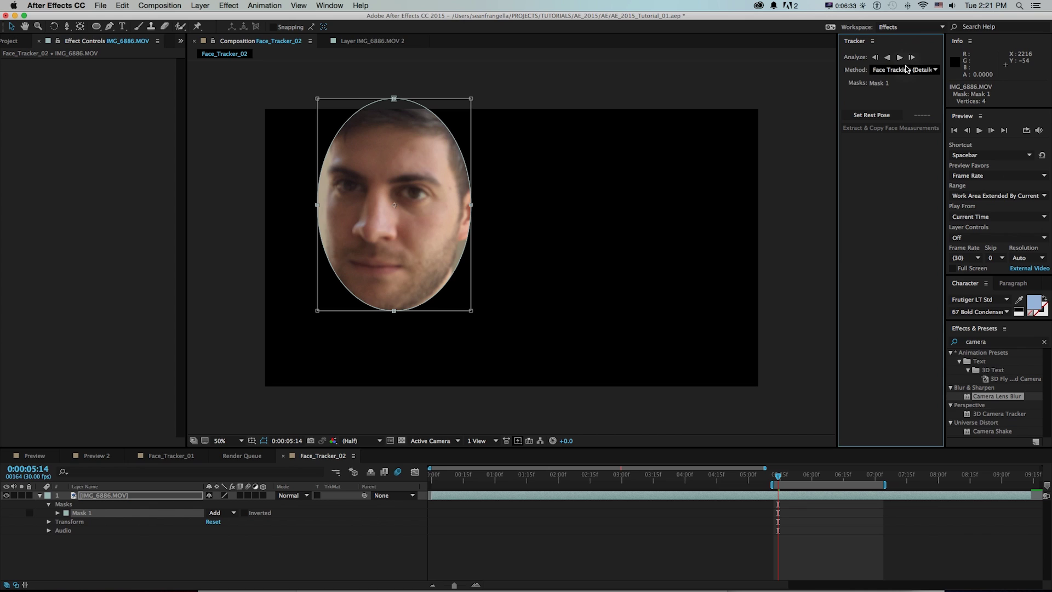
left_click(889, 71)
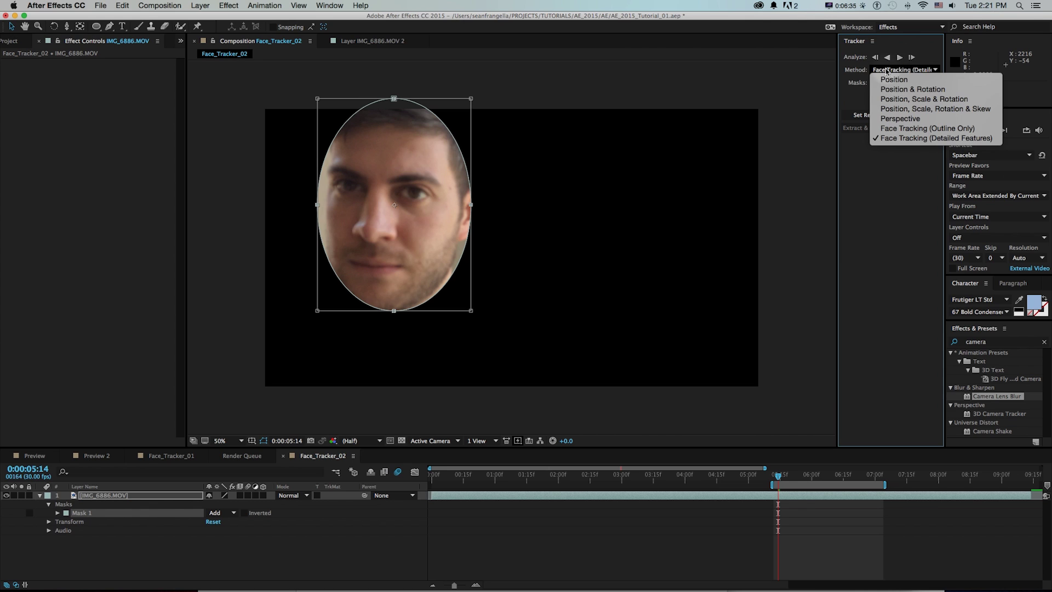
left_click(913, 130)
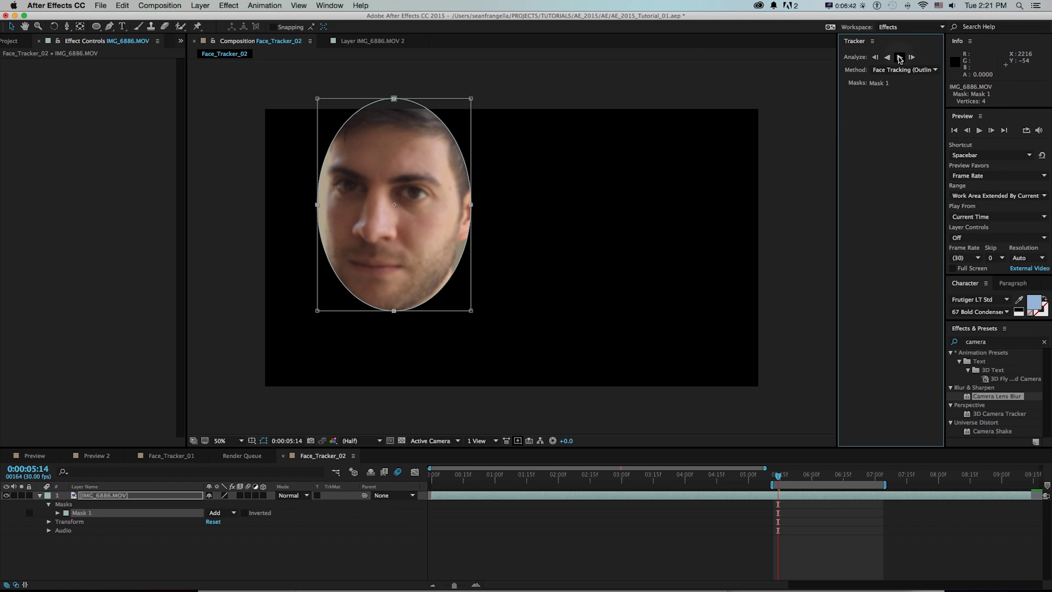
- Start the work area at 0:00:04:00 and track the face mask forward from 0:00:05:23 to about 0:00:07:13
mouse_move(781, 481)
left_mouse_down()
mouse_move(810, 481)
mouse_move(745, 481)
mouse_move(861, 481)
mouse_move(686, 484)
mouse_move(798, 478)
left_mouse_up()
left_click(684, 480)
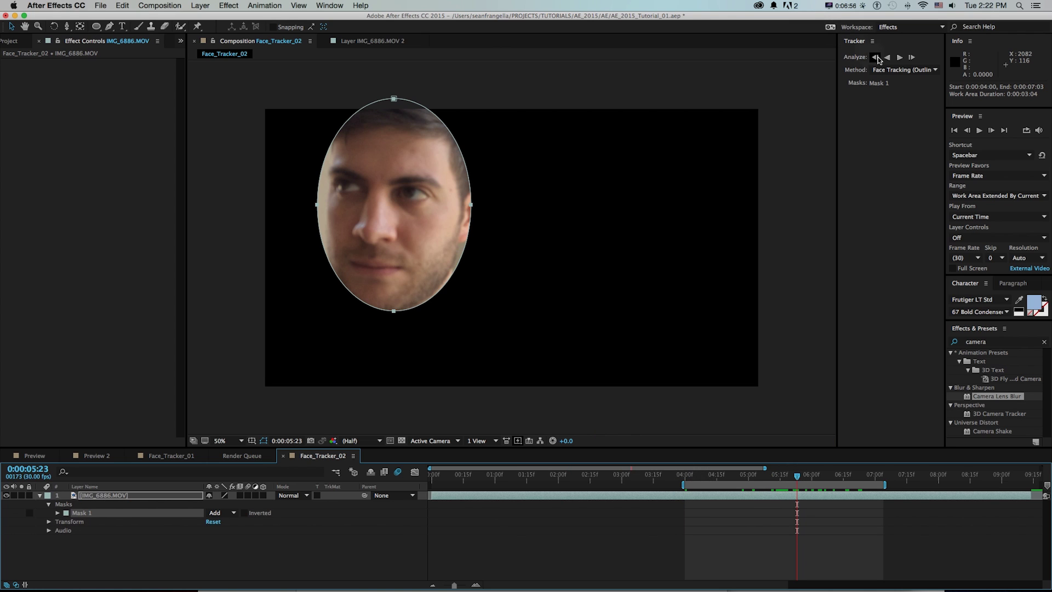
left_click(900, 57)
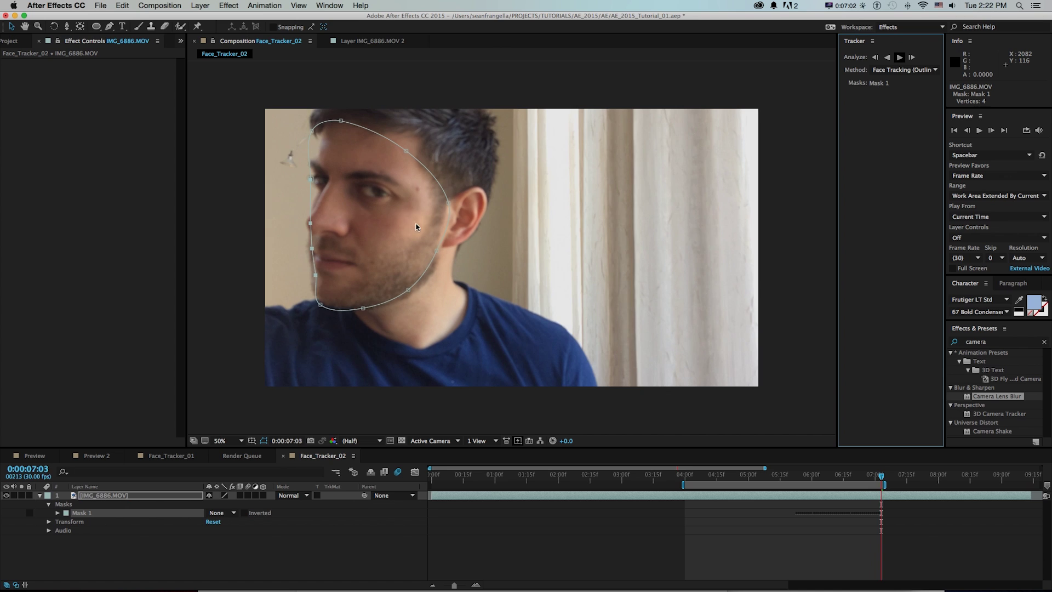
key("space")
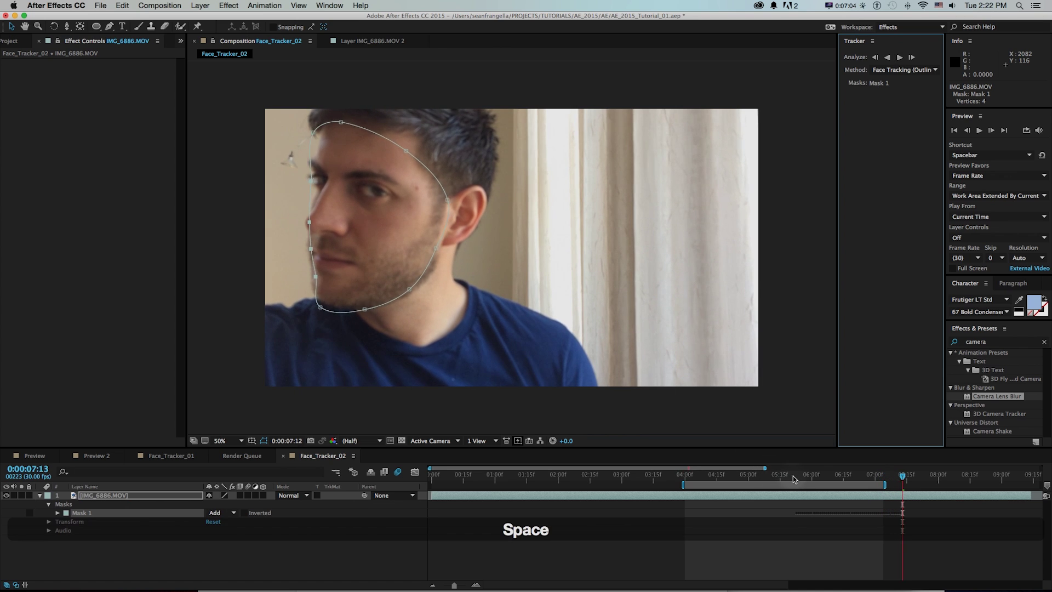
- Track the face mask backward from 0:00:05:24 to just before the start of the work area
left_click(798, 476)
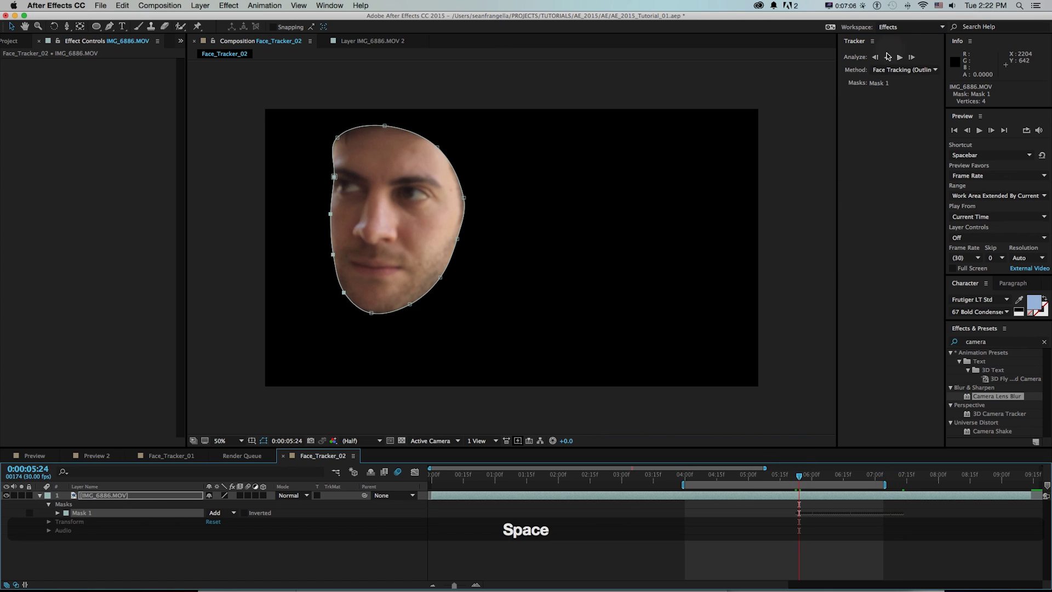
left_click(887, 56)
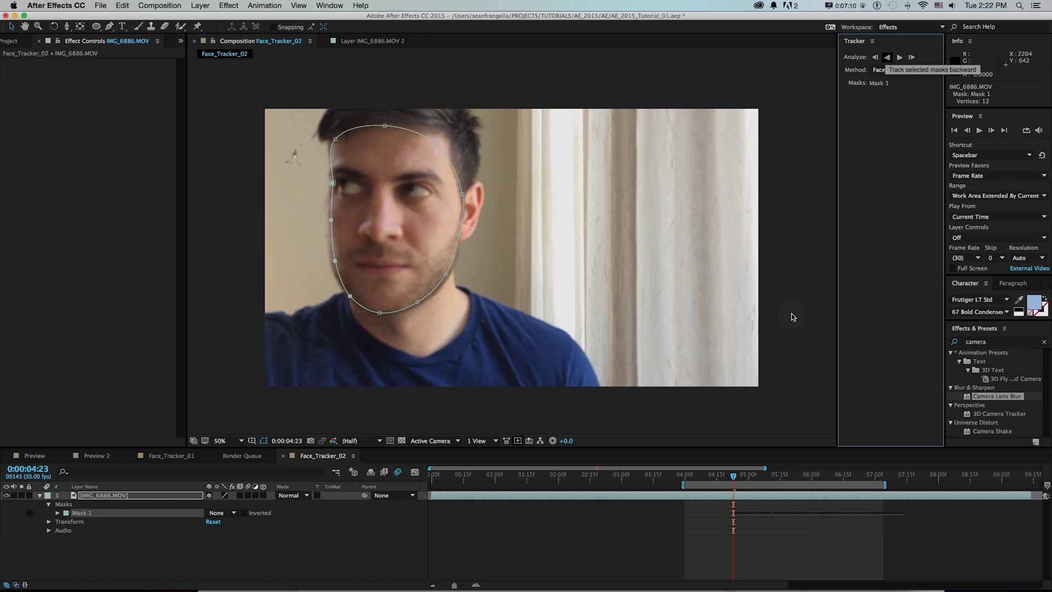
key("space")
- Scrub through the tracked footage to 0:00:06:10 and expand Mask 1 to examine its Mask Path keyframes
left_click_drag(690, 476, 833, 472)
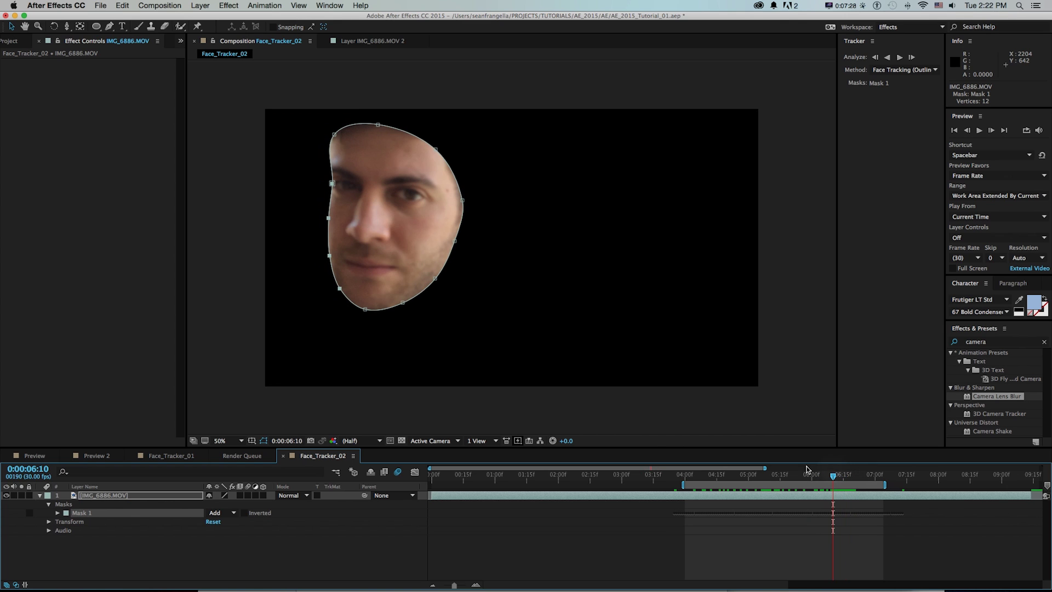
left_click_drag(589, 447, 581, 419)
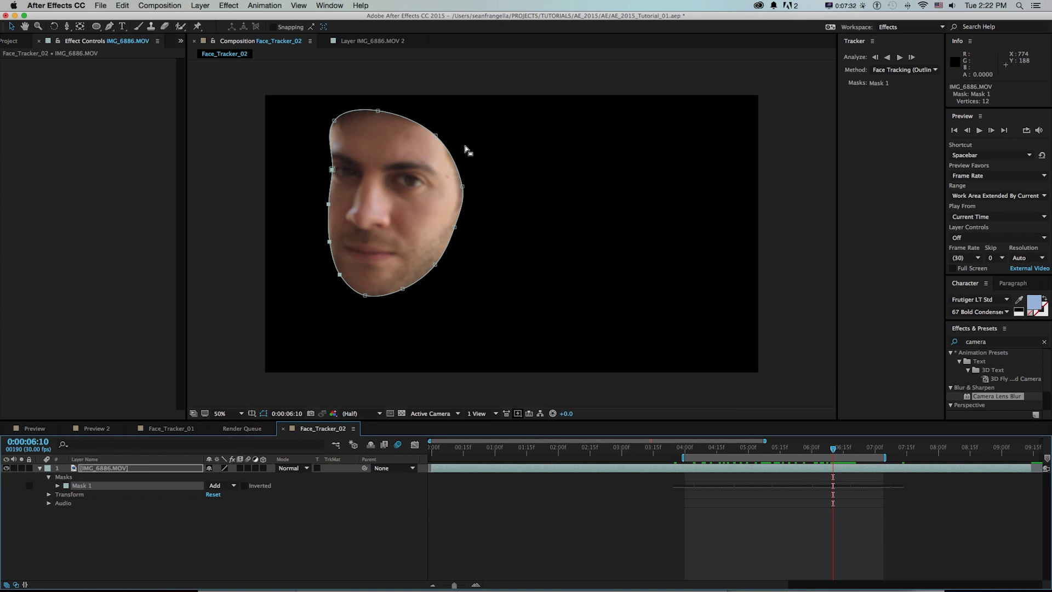
left_click(58, 486)
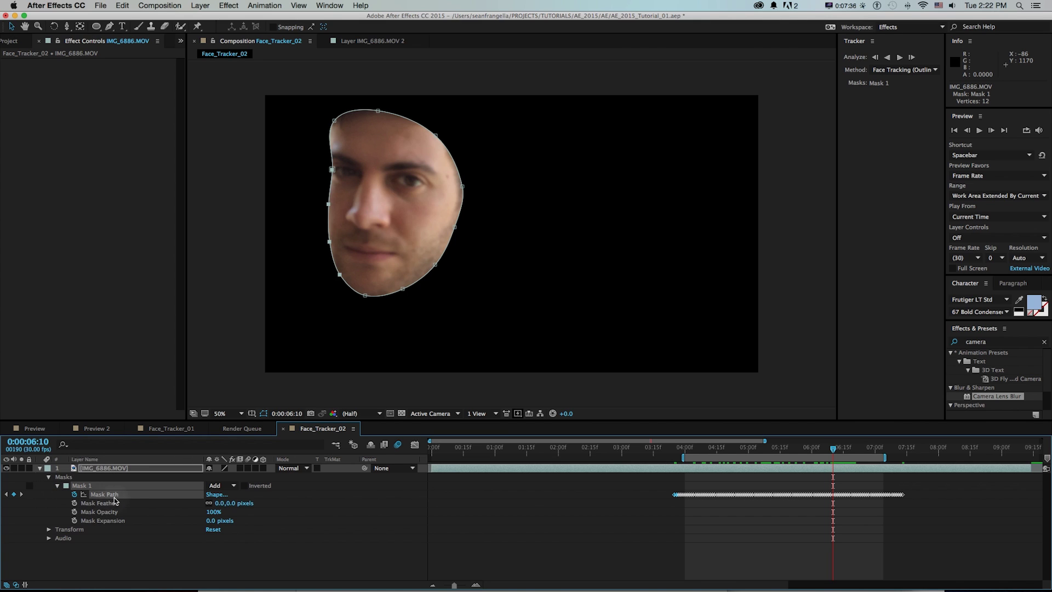
- Apply the Curves effect to the IMG_6886.MOV layer and bend its RGB curve slightly downward to darken the face
left_click(999, 342)
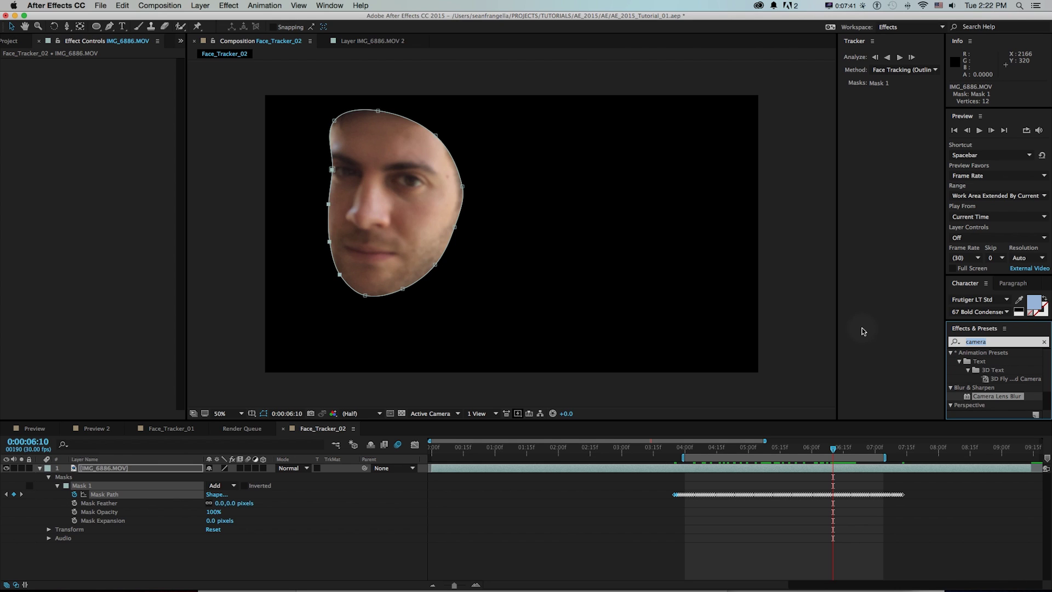
type("curves")
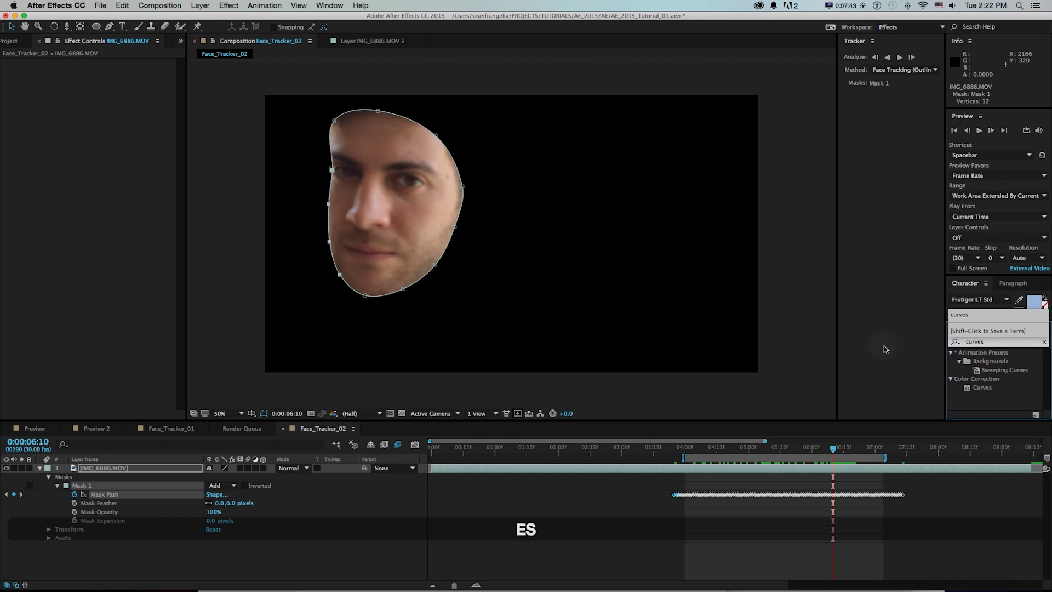
left_click_drag(974, 389, 90, 468)
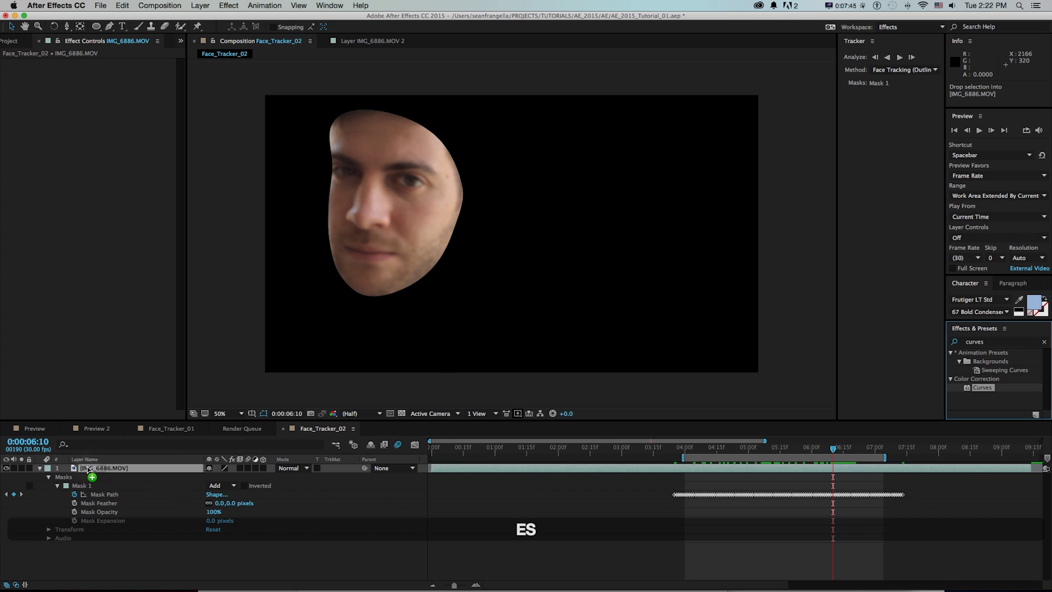
left_click_drag(69, 198, 69, 202)
left_click(102, 167)
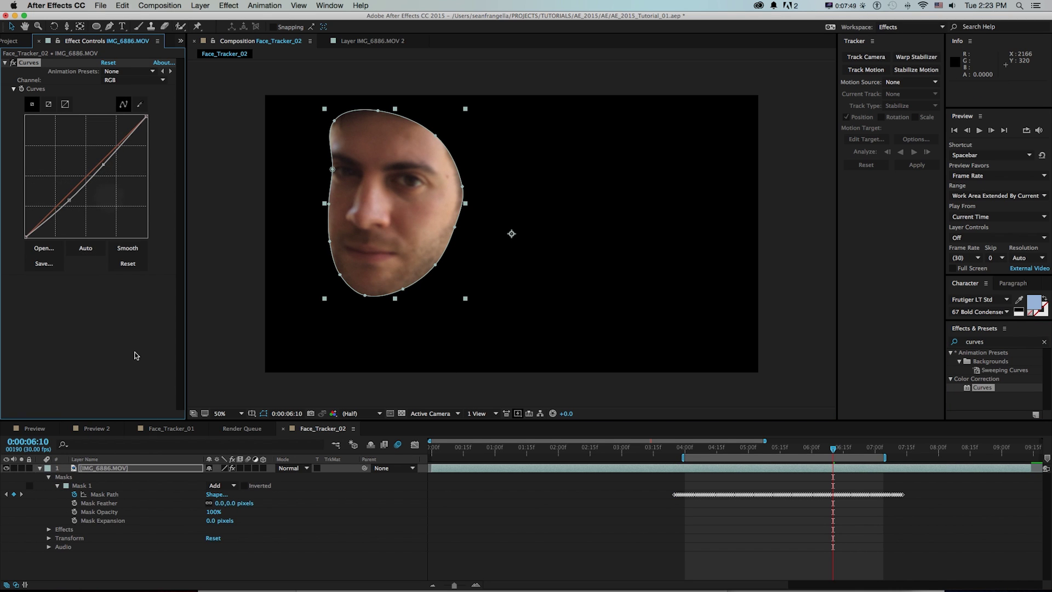
- Limit the Curves effect to Mask 1 with a compositing mask reference and set the mask's feather to 62 pixels
left_click(49, 530)
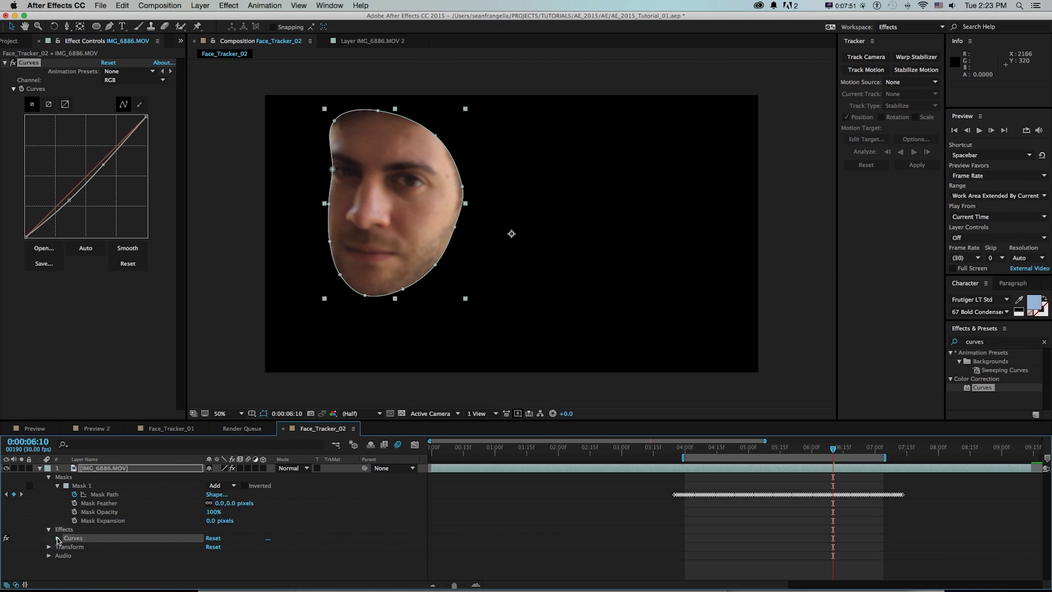
left_click(57, 538)
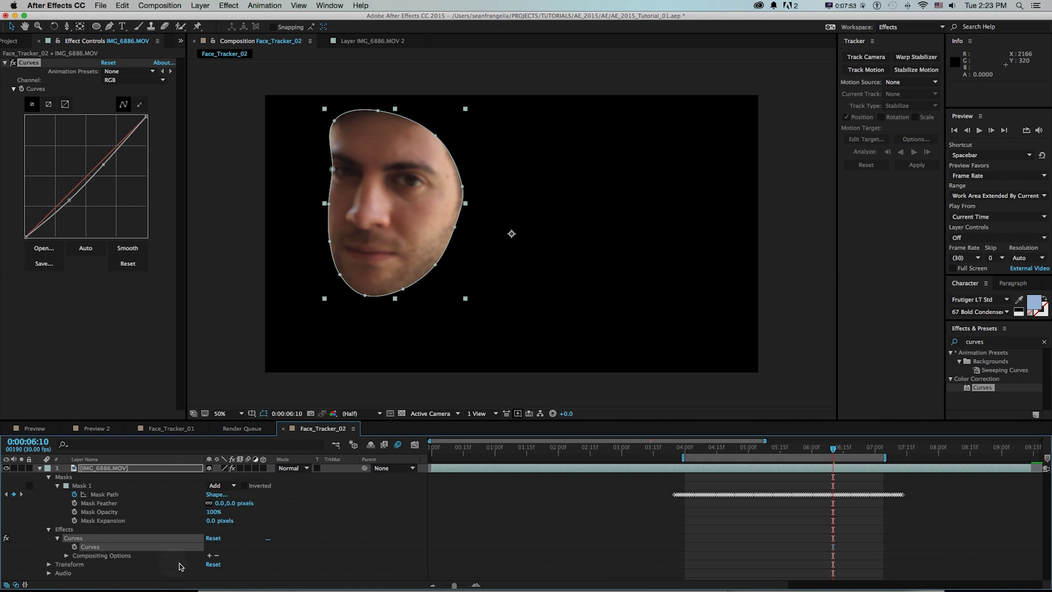
left_click(208, 556)
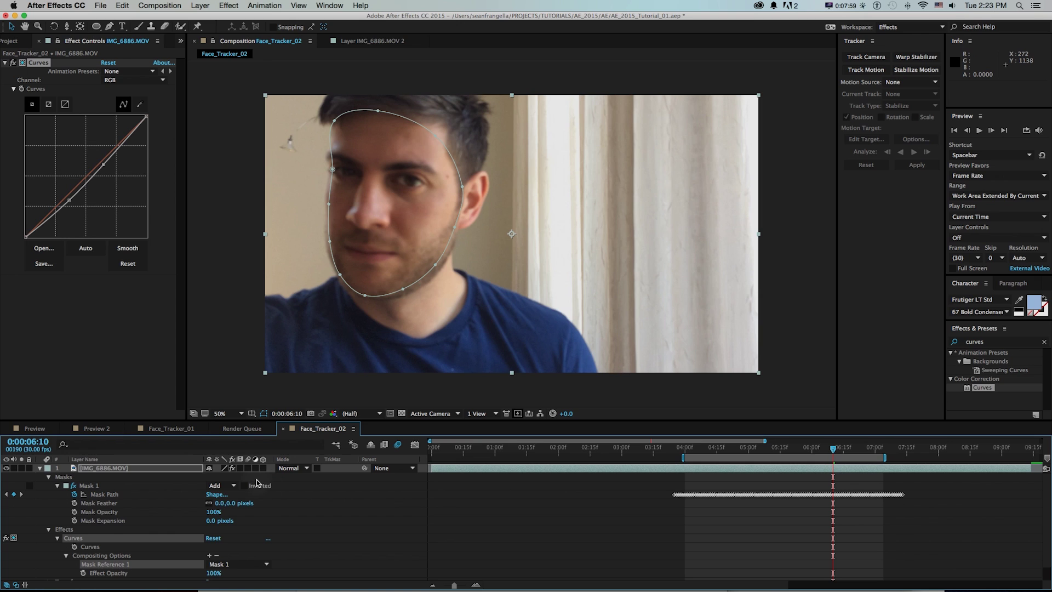
left_click_drag(219, 503, 250, 503)
- Compare the face with Curves off and on, and preview the tracked correction over the work area
left_click(475, 527)
left_click(14, 64)
left_click(13, 64)
left_click(13, 63)
left_click(13, 64)
left_click(13, 63)
left_click(13, 64)
left_click(715, 465)
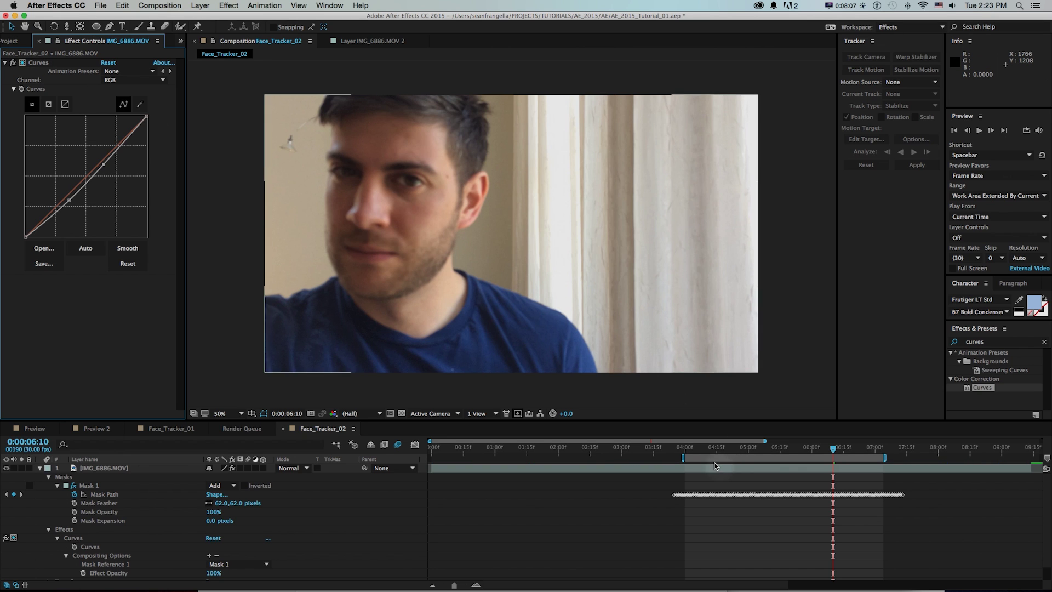
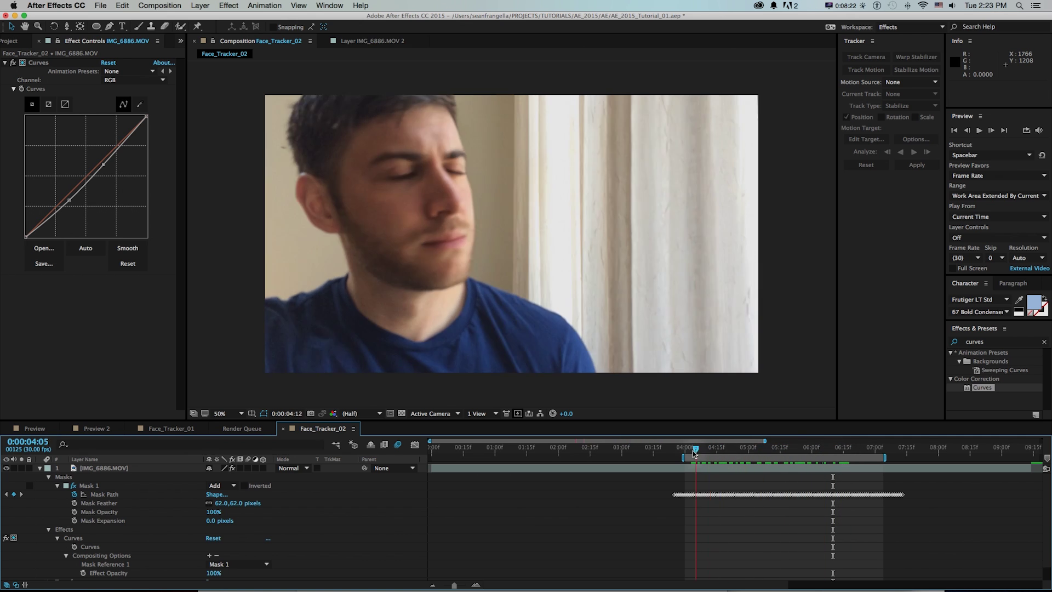
- Delete Mask 1 and the Curves effect from the IMG_6886.MOV layer
left_click(86, 485)
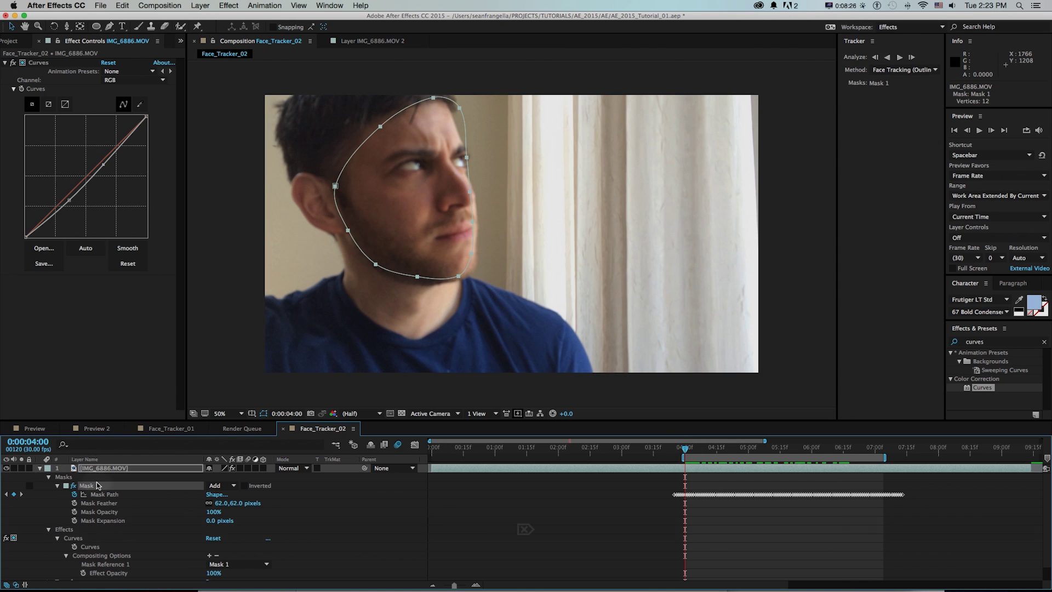
key("Delete")
left_click(29, 63)
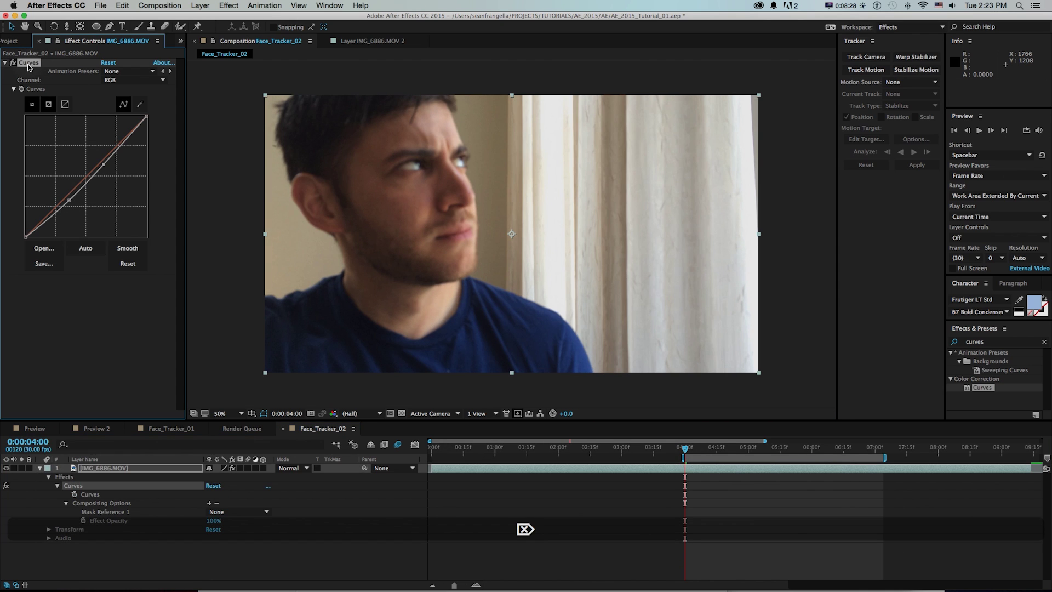
key("Delete")
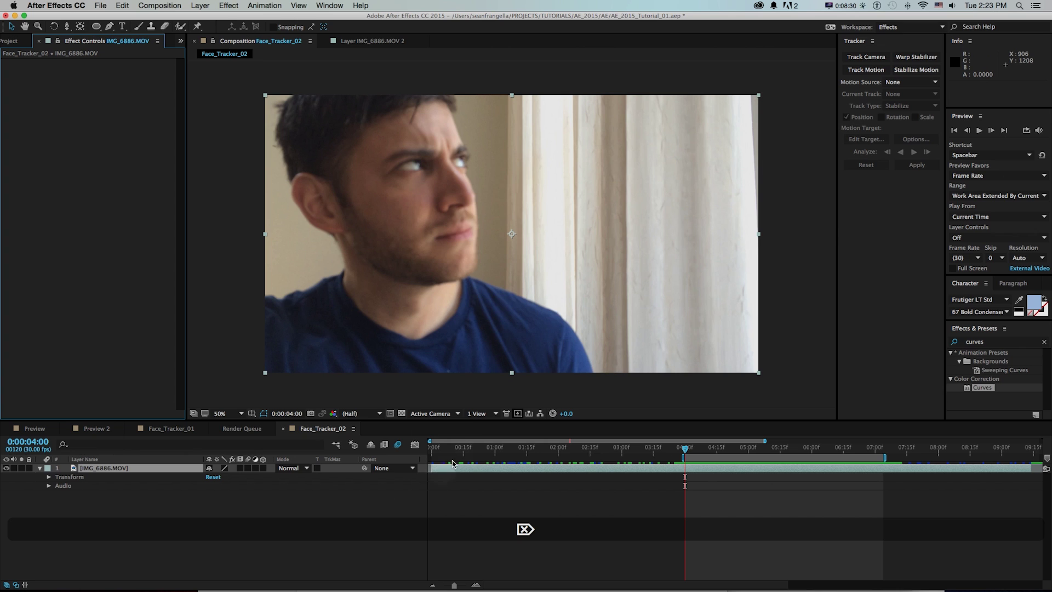
- Draw an elliptical mask around the face at 0:00:05:16 and shift it slightly to enclose the whole face
left_click_drag(772, 450, 782, 450)
left_click(96, 26)
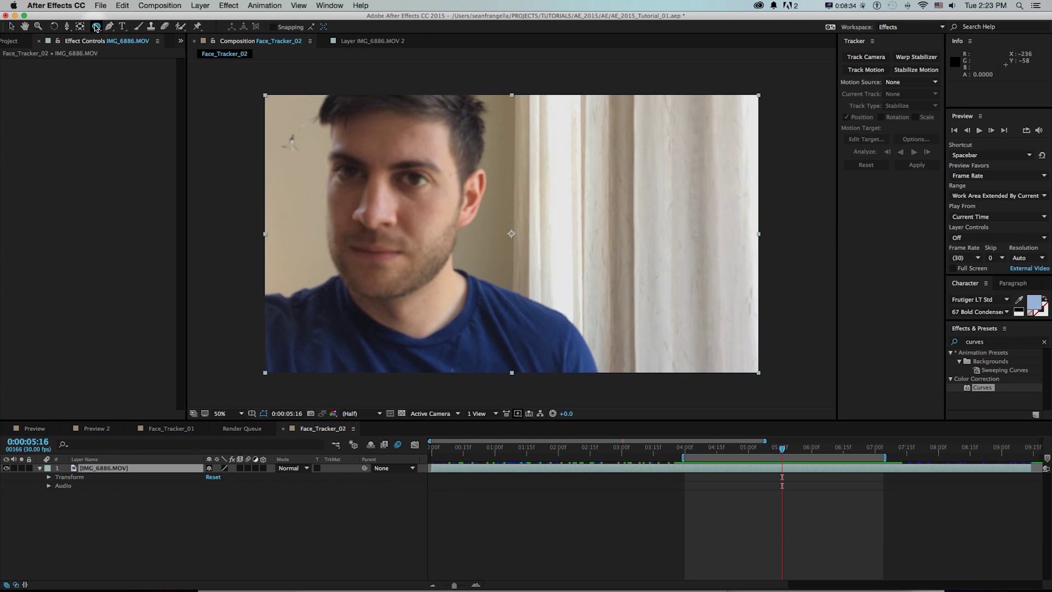
left_click_drag(396, 187, 486, 293)
left_click_drag(486, 294, 472, 292)
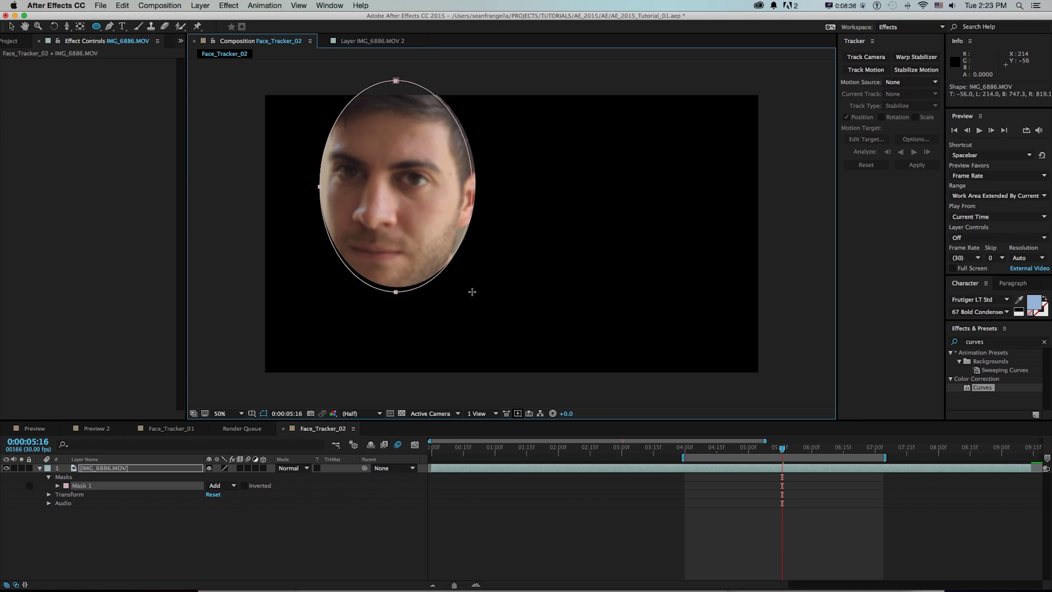
key("v")
double_click(439, 242)
left_click_drag(439, 242, 436, 248)
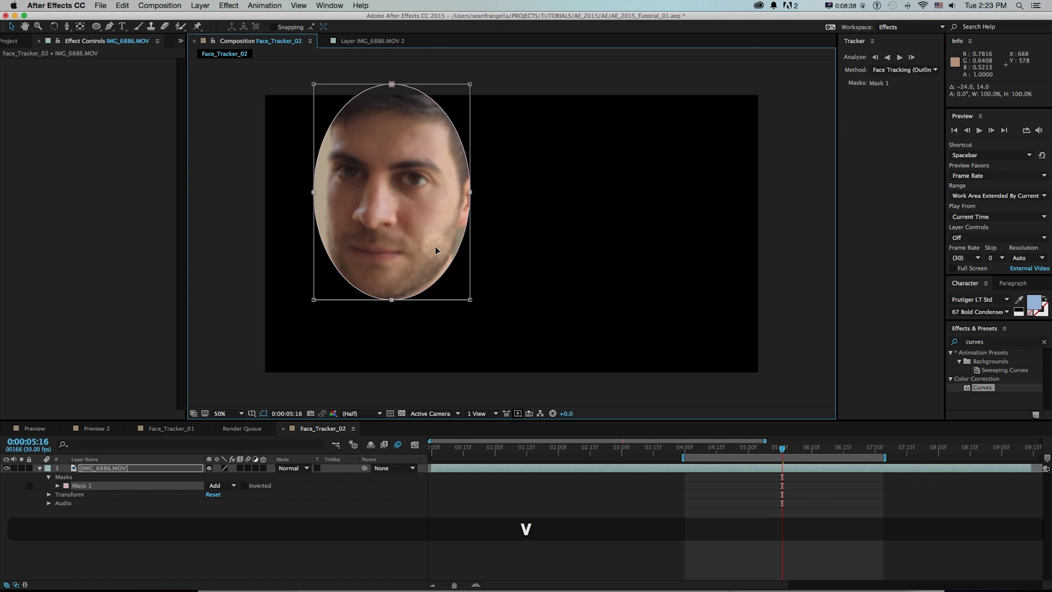
- Start Track Mask for the new Mask 1 and set the tracking method to Face Tracking (Detailed Features)
right_click(82, 487)
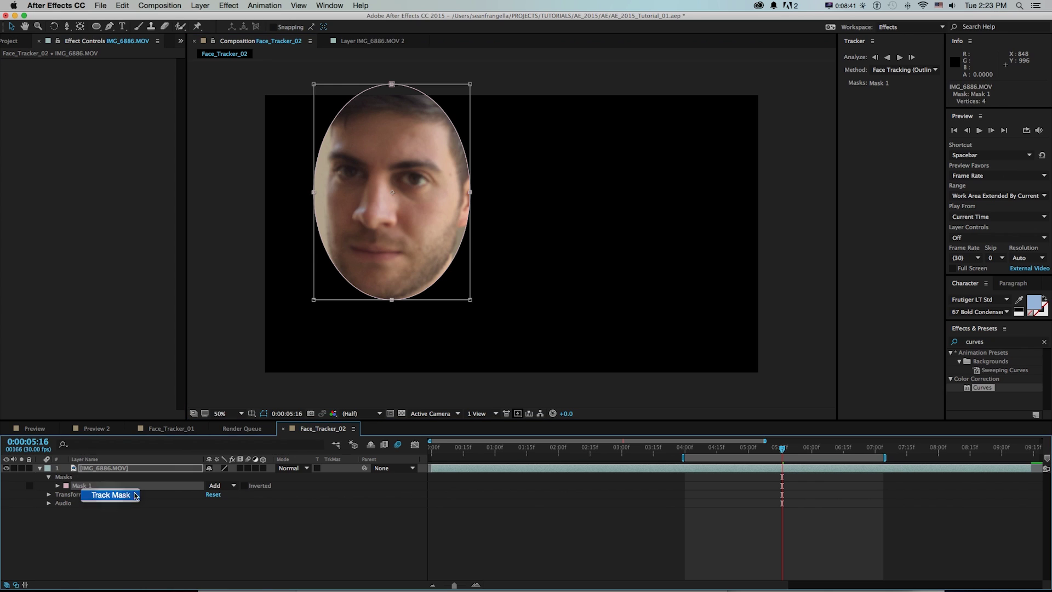
left_click(135, 496)
left_click(891, 70)
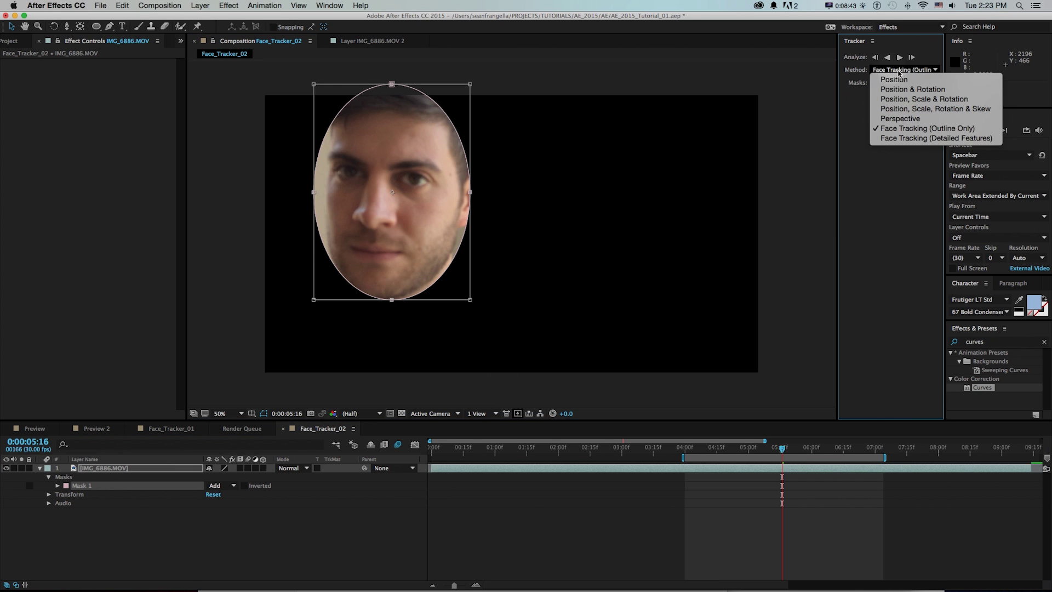
left_click(915, 138)
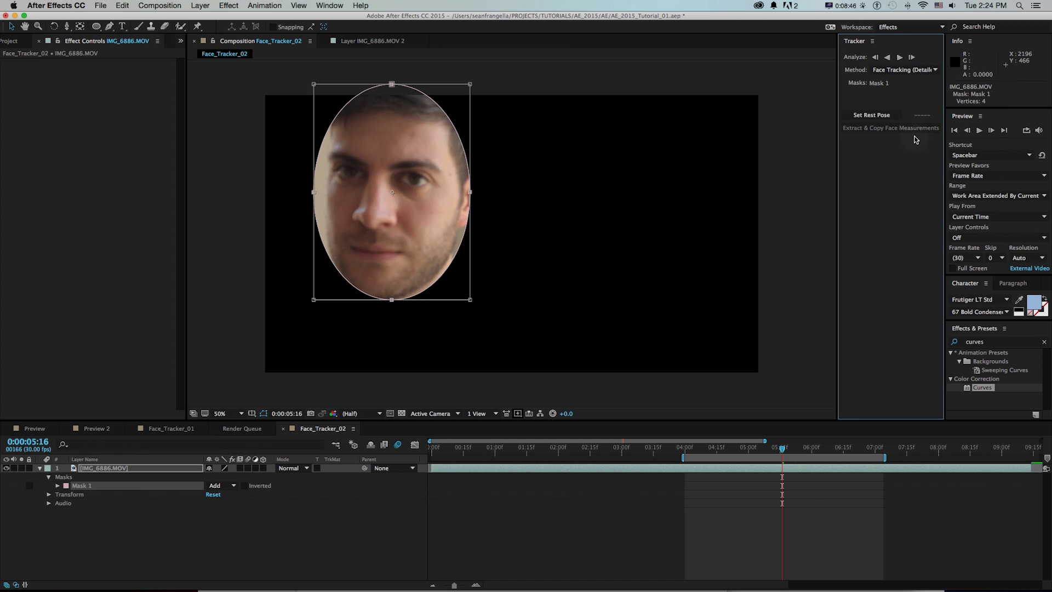
- Set the face tracker's rest pose at 0:00:05:14
left_click(879, 115)
left_click(883, 116)
mouse_move(782, 451)
left_mouse_down()
mouse_move(767, 453)
mouse_move(778, 451)
left_mouse_up()
left_click(872, 115)
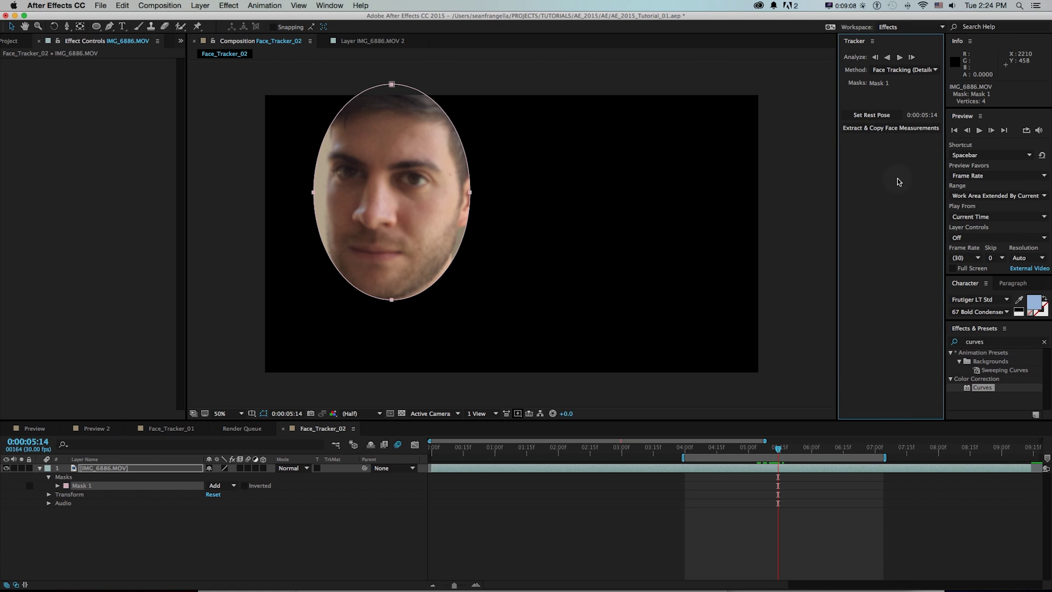
- Track the detailed face features forward from 0:00:05:14 past the work area's end, and backward from 0:00:05:17 to just before its start
left_click(900, 57)
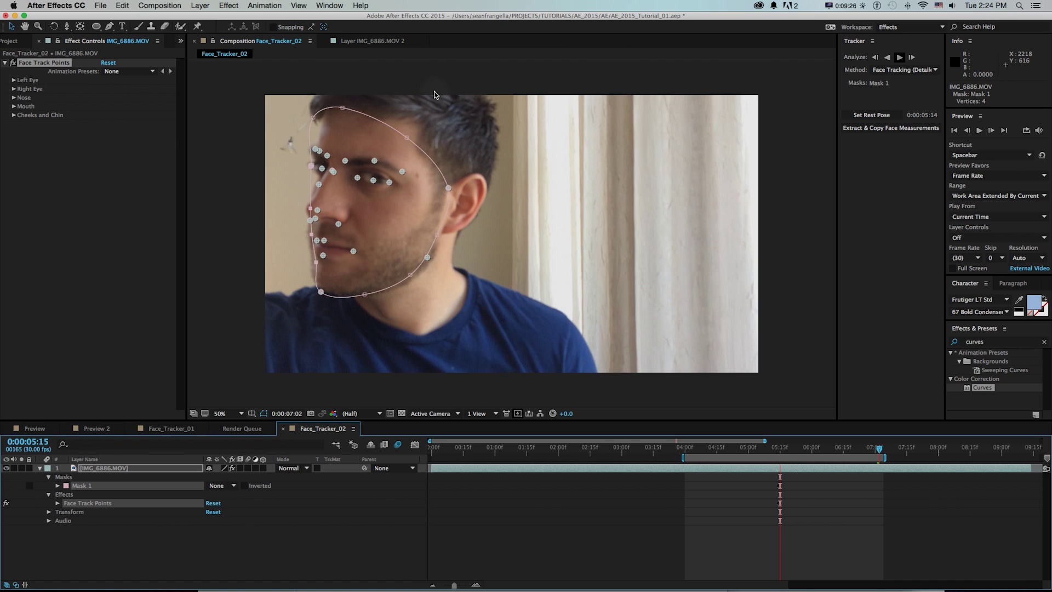
key("space")
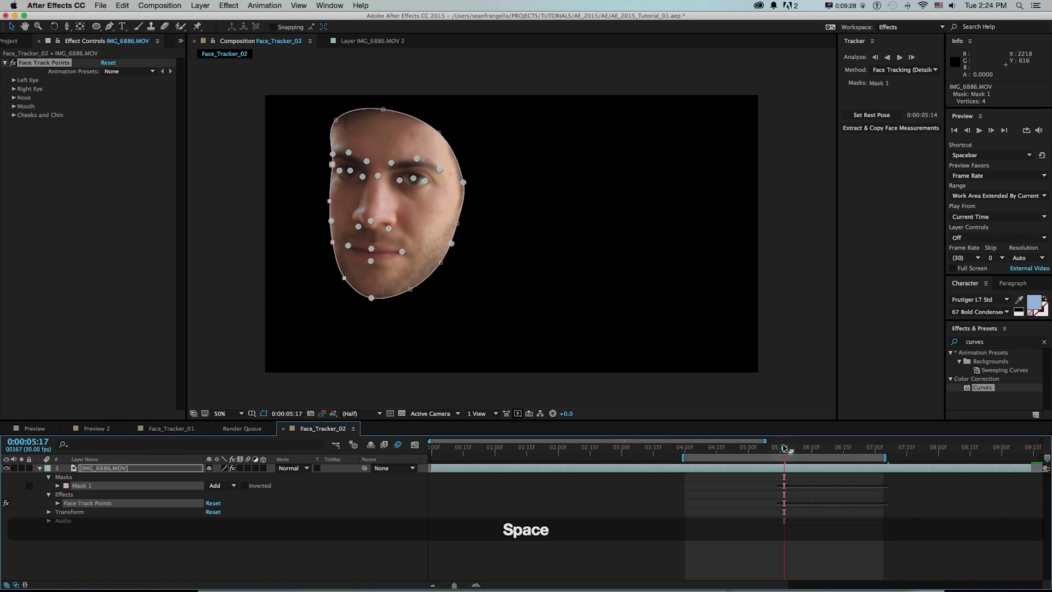
left_click(887, 57)
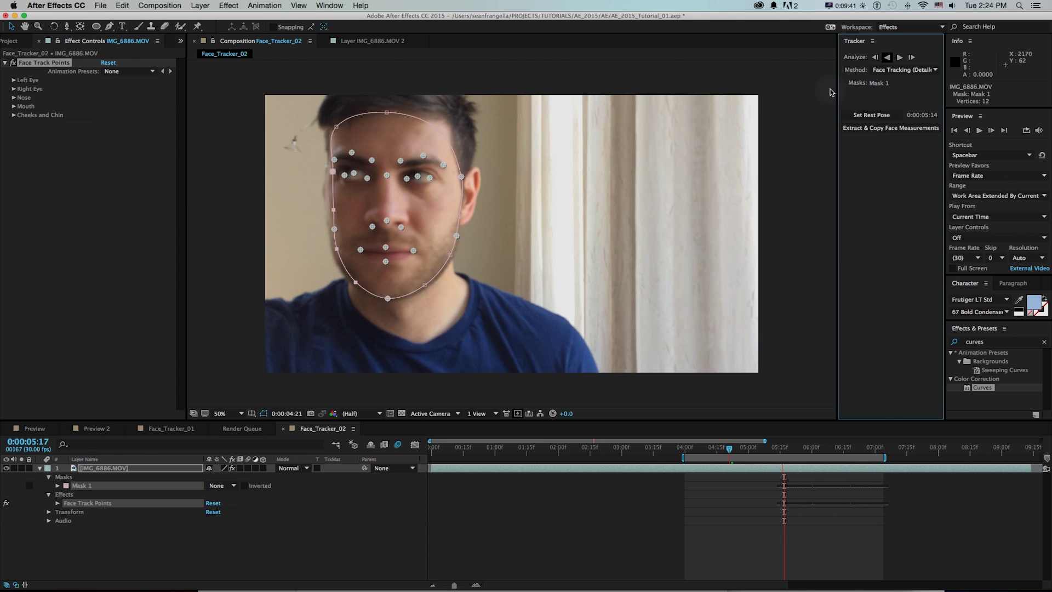
key("space")
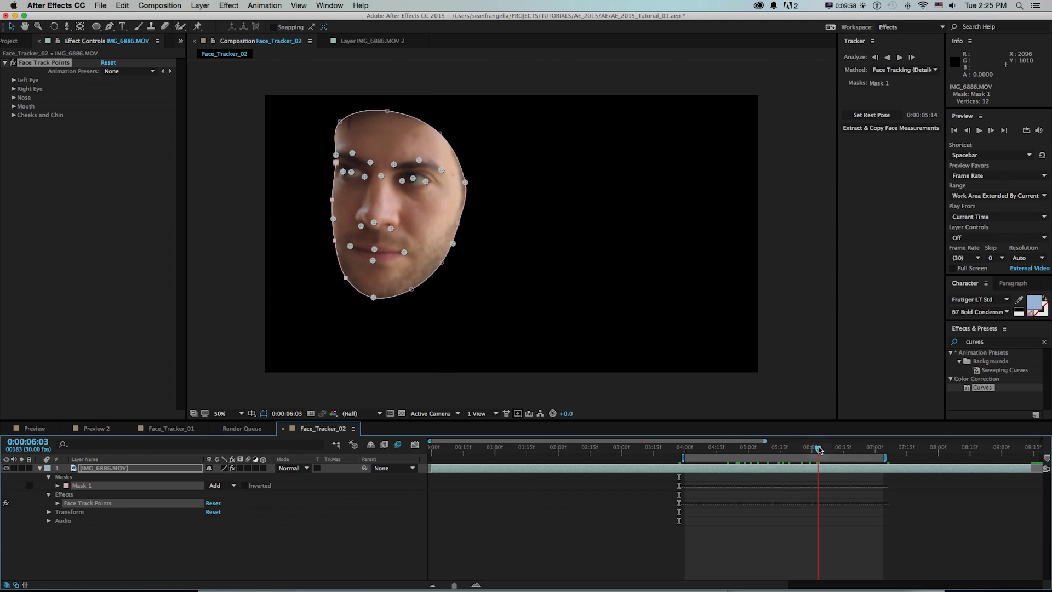
- Set Mask 1's mode to None so the full footage shows with the face track points
key("v")
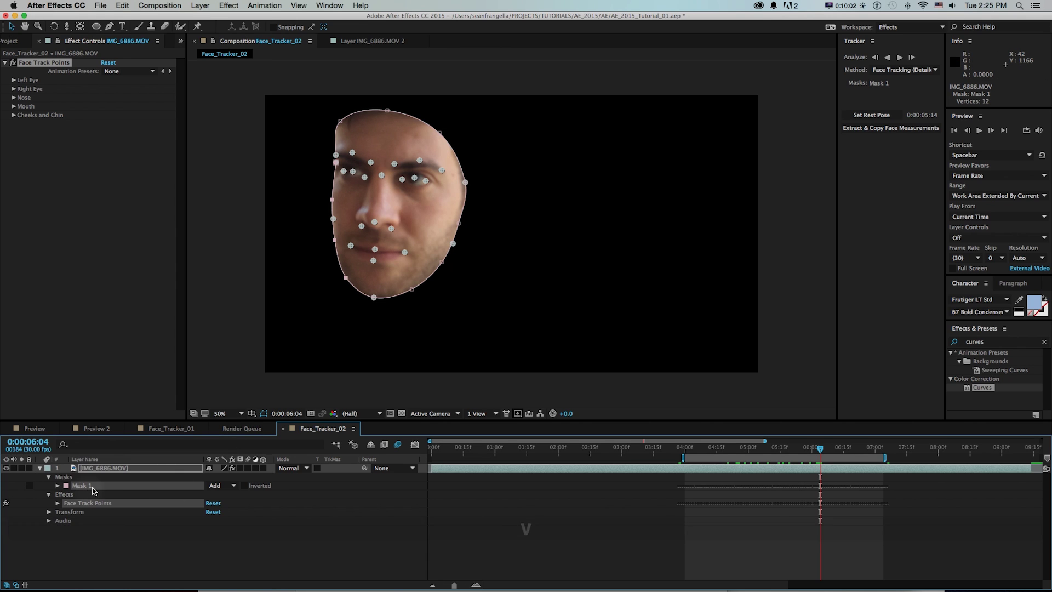
left_click(230, 486)
left_click(222, 493)
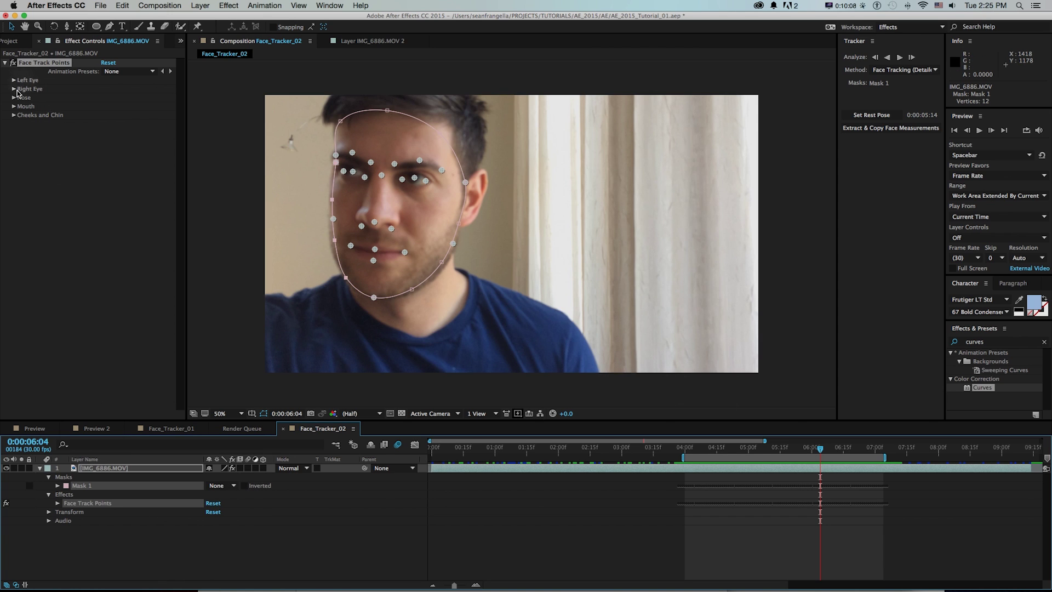
- Expand all facial feature groups of Face Track Points and scrub through the footage to examine the tracked points
left_click(14, 116)
left_click(13, 106)
left_click(13, 97)
left_click(14, 89)
left_click(13, 81)
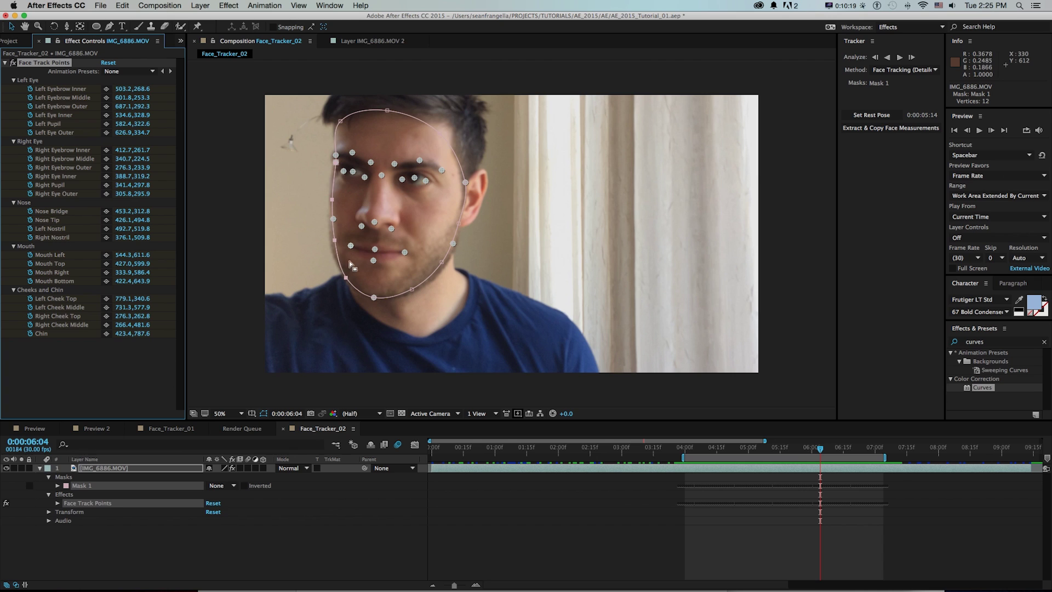
left_click(713, 528)
left_click(712, 450)
left_click_drag(712, 448, 797, 448)
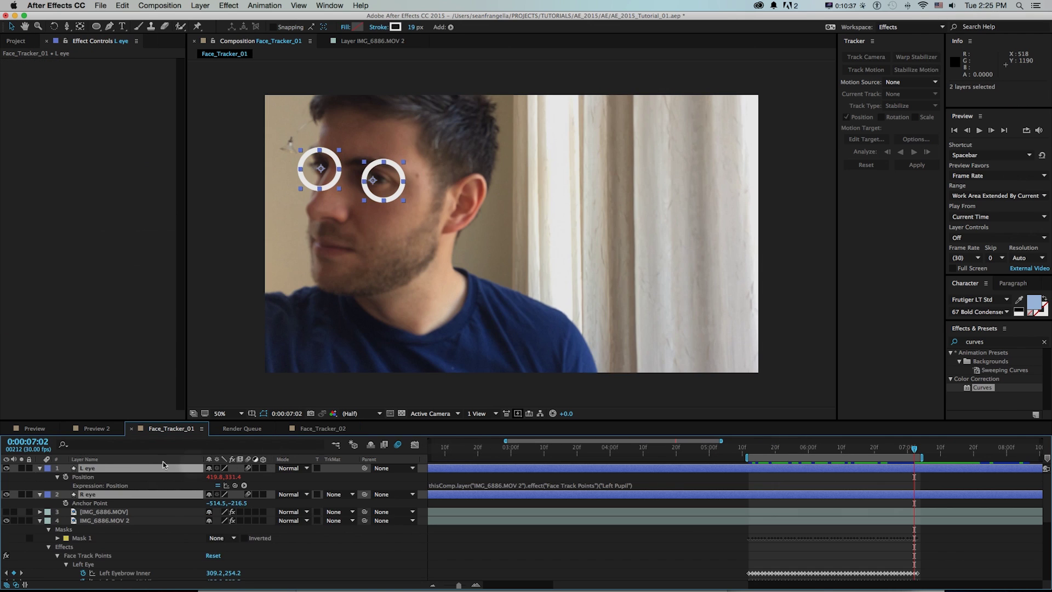
- Copy the L eye and R eye layers from the Face_Tracker_01 composition into Face_Tracker_02
key("super+c")
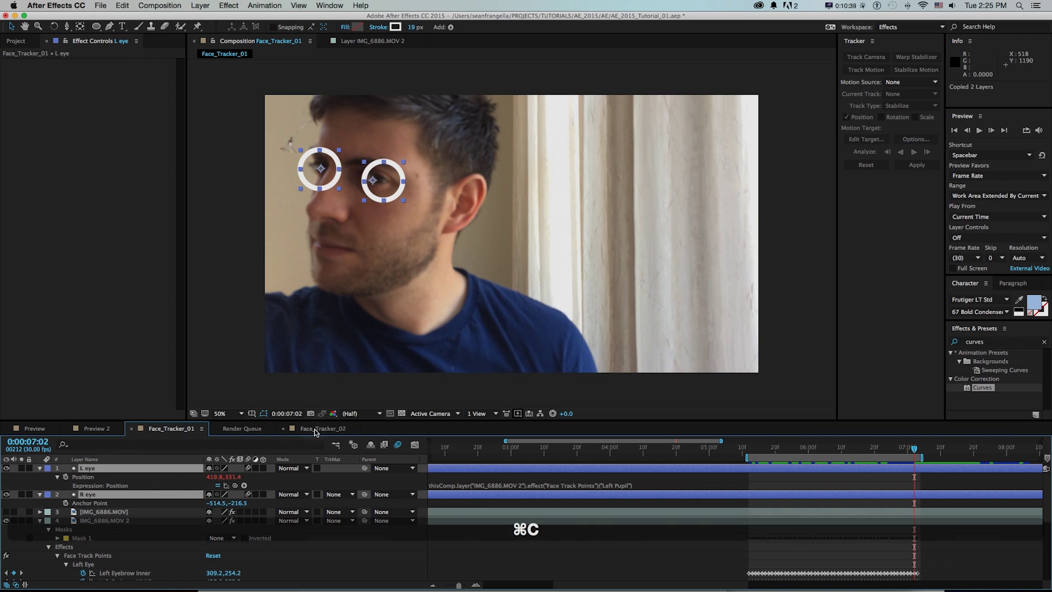
left_click(318, 428)
key("super+v")
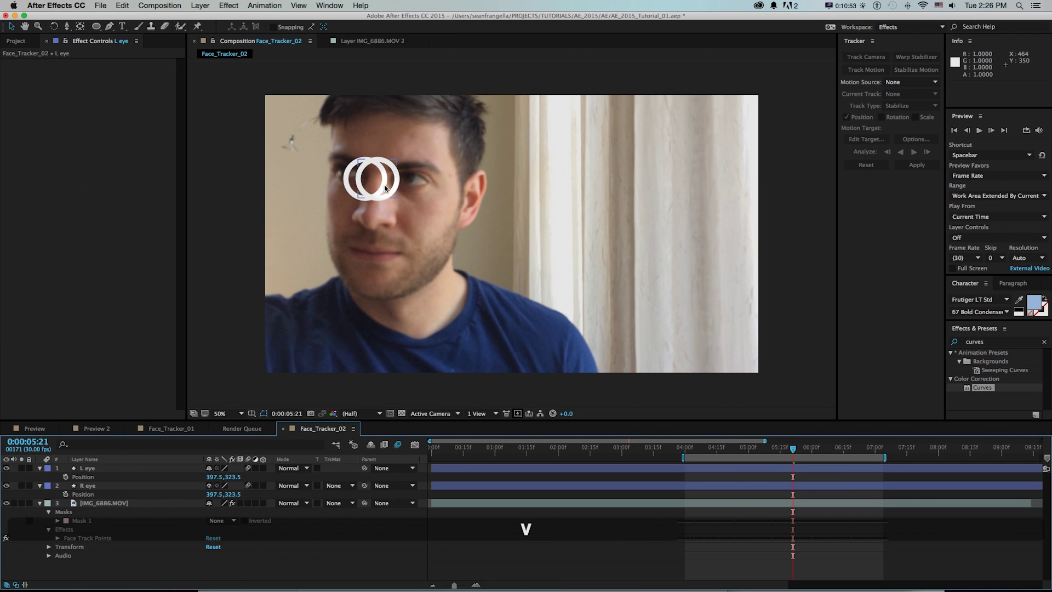
- Place the white rings over the eyes, with L eye at 533.5, 325.5 and R eye at 323.5, 297.5
left_click_drag(385, 188, 423, 192)
key("super+z")
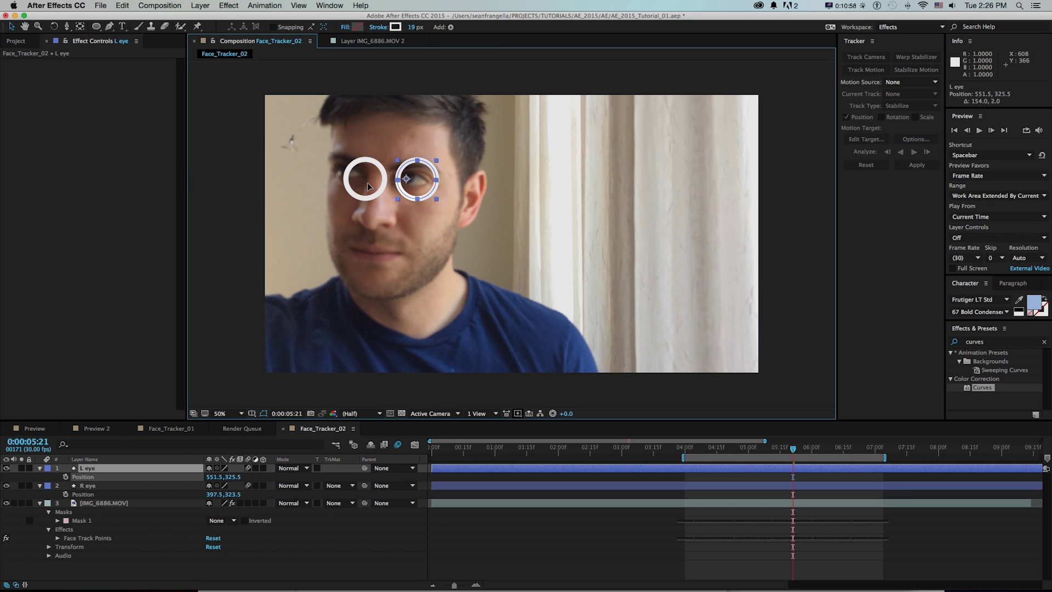
left_click_drag(366, 173, 406, 170)
- Enlarge the timeline and lock the effect controls to the IMG_6886.MOV layer to keep its Face Track Points shown
left_click_drag(504, 420, 504, 412)
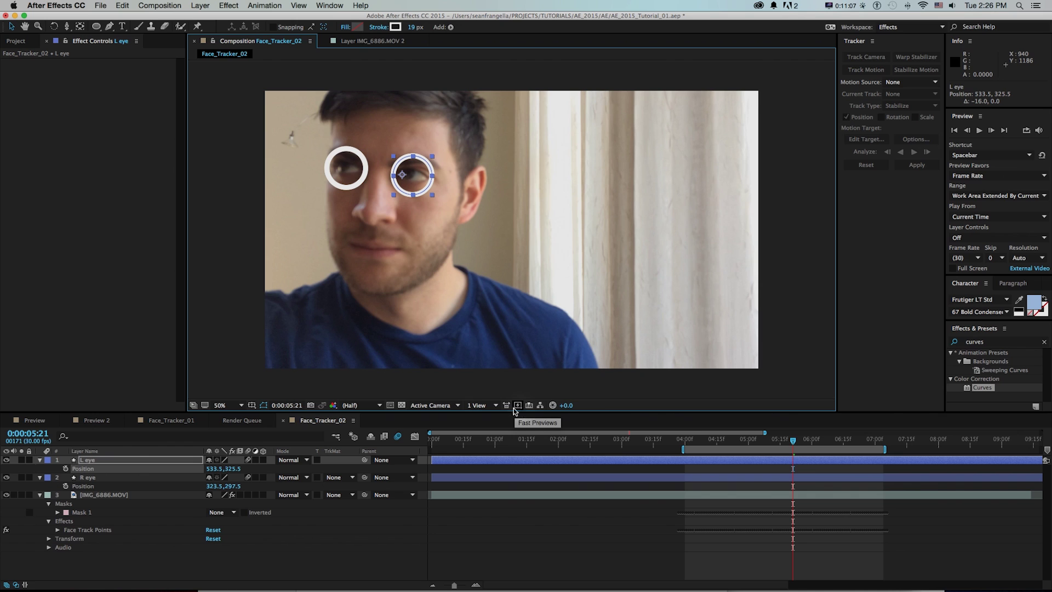
left_click(108, 495)
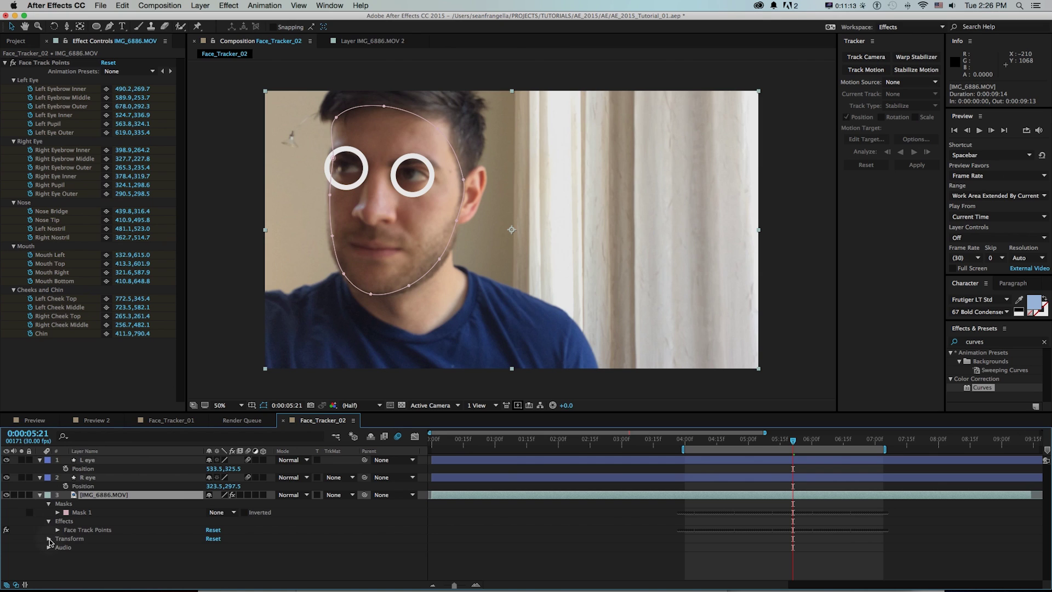
left_click(68, 43)
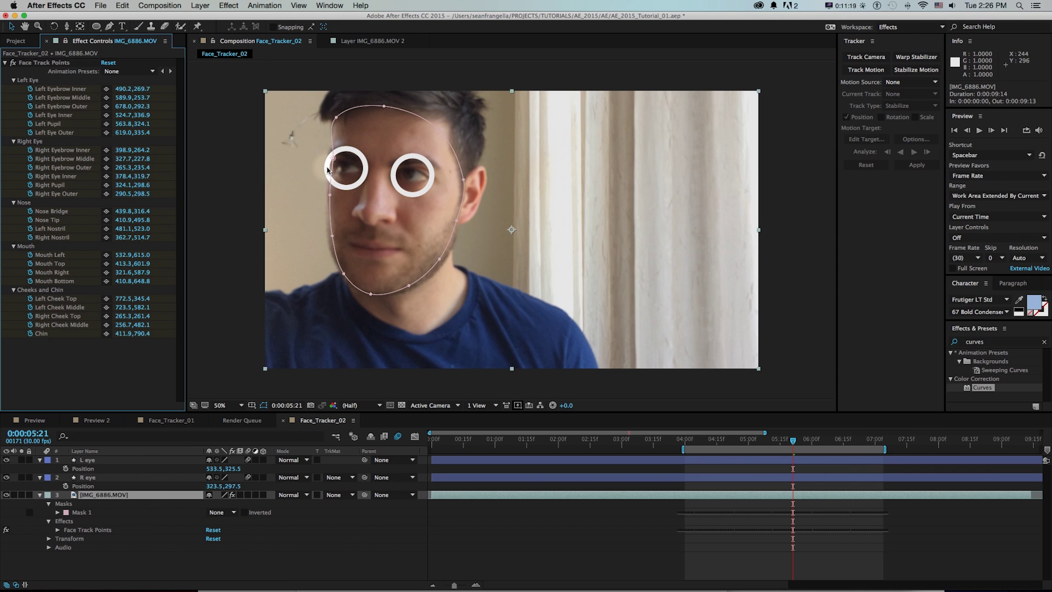
- Link the L eye layer's Position to the Left Pupil face track point with an expression
left_click(90, 462)
left_click(6, 460)
left_click(6, 460)
left_click(7, 461)
left_click(7, 460)
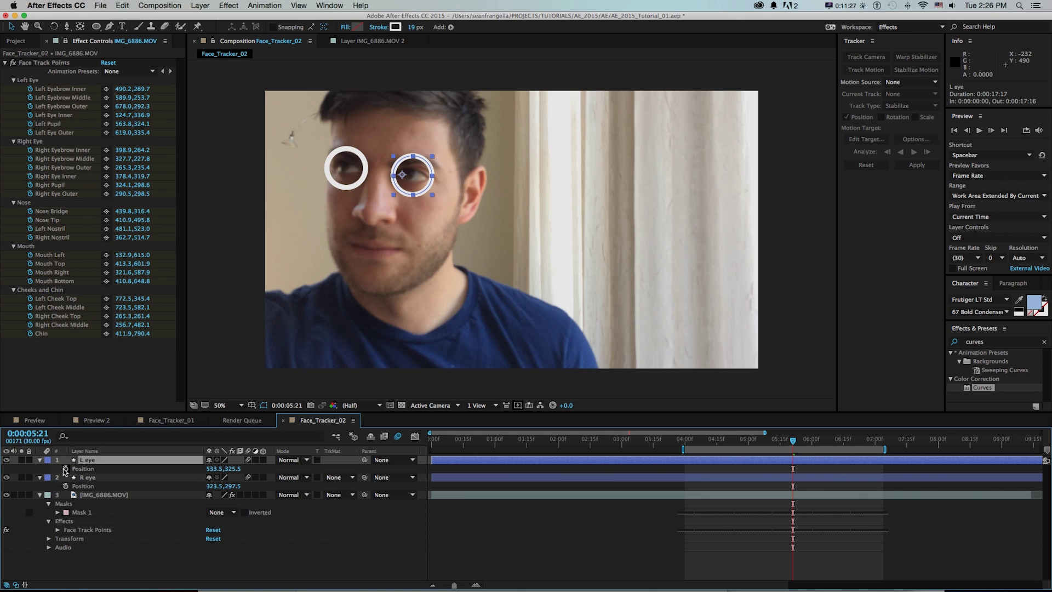
left_click(64, 468, "alt")
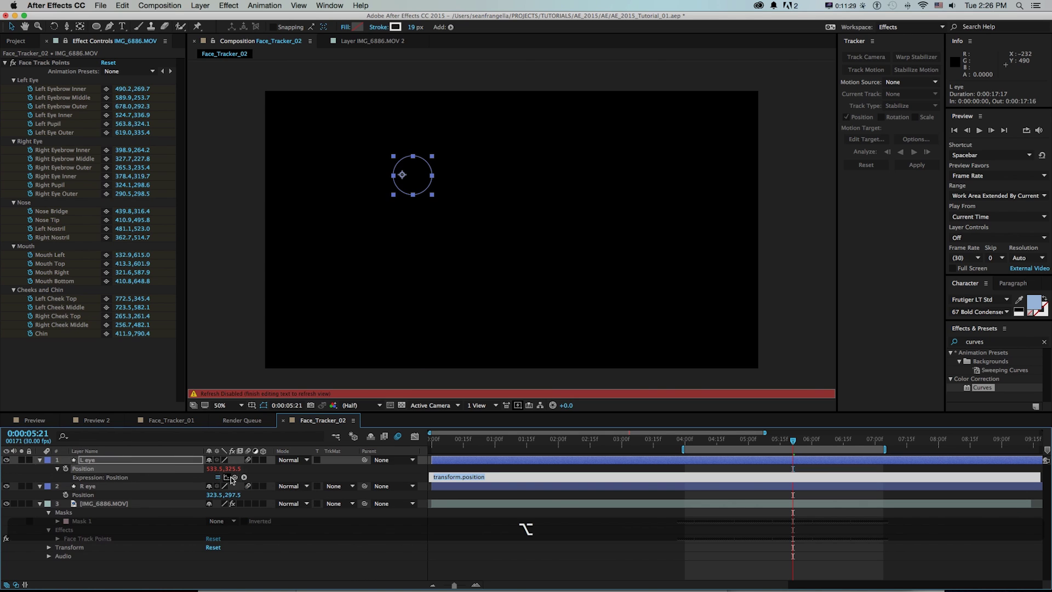
left_click_drag(174, 403, 49, 124)
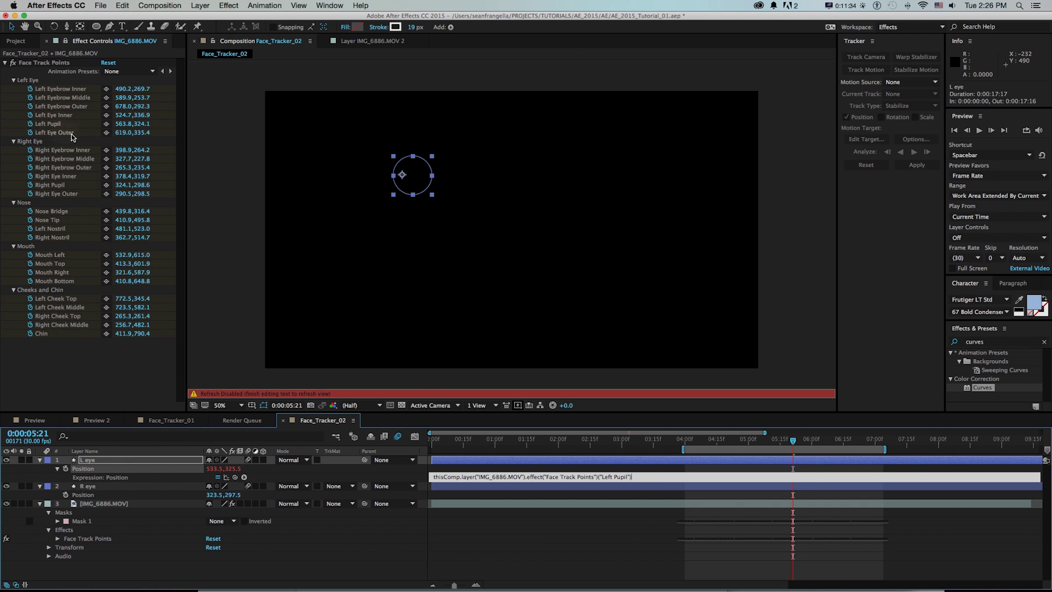
left_click(106, 150)
- Set the L eye layer's Anchor Point to -519.5, -216.5 to centre its ring over the eye, and preview the tracking
left_click_drag(704, 440, 809, 440)
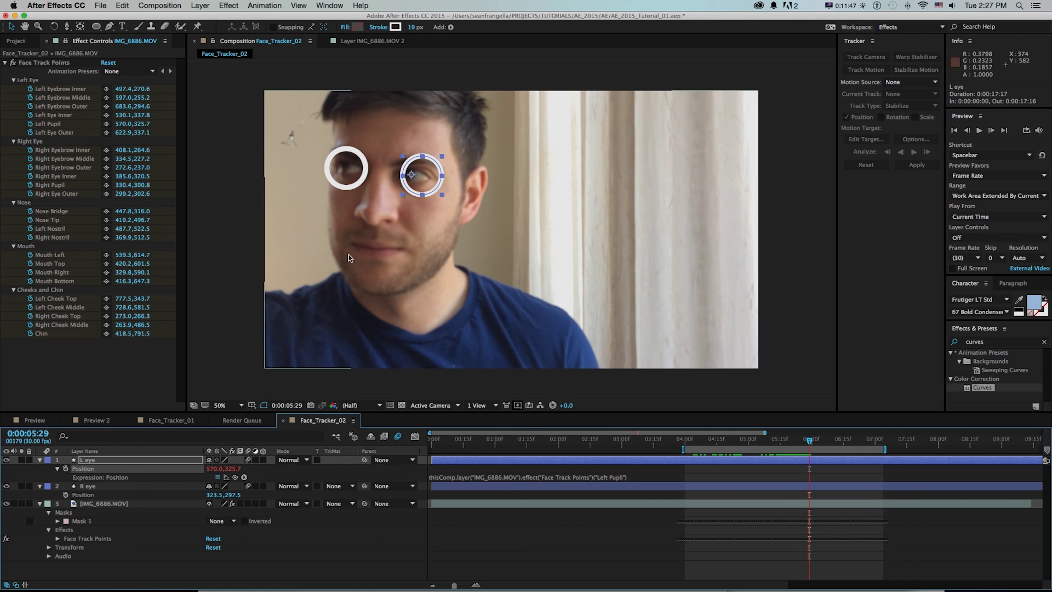
key("shift+a")
left_click_drag(217, 470, 241, 470)
key("space")
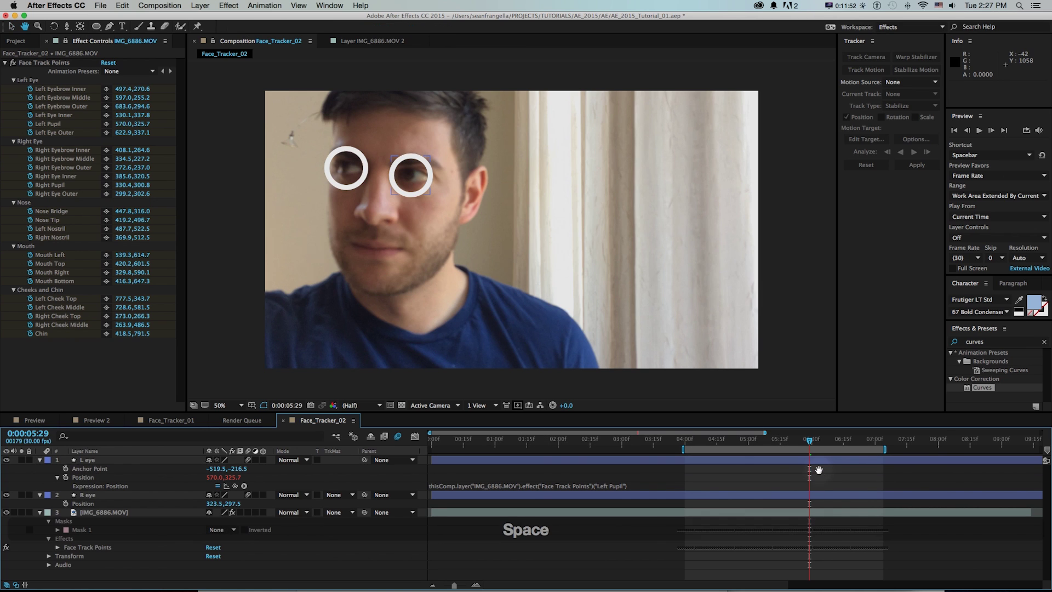
key("space")
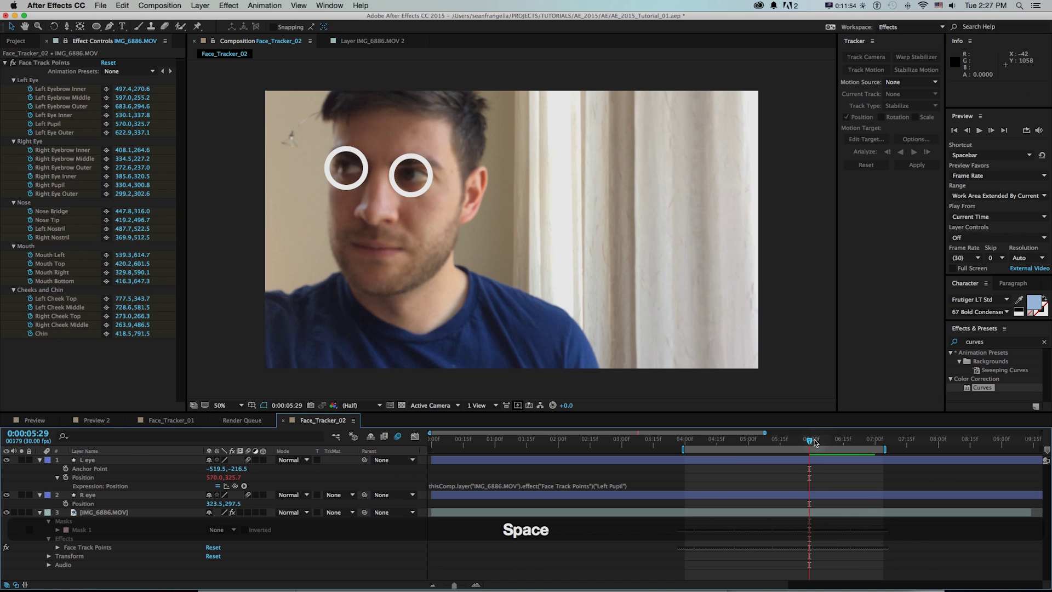
left_click_drag(815, 442, 774, 444)
- Link the R eye layer's Position to the Right Pupil face track point with an expression
left_click(65, 467)
left_click(88, 495)
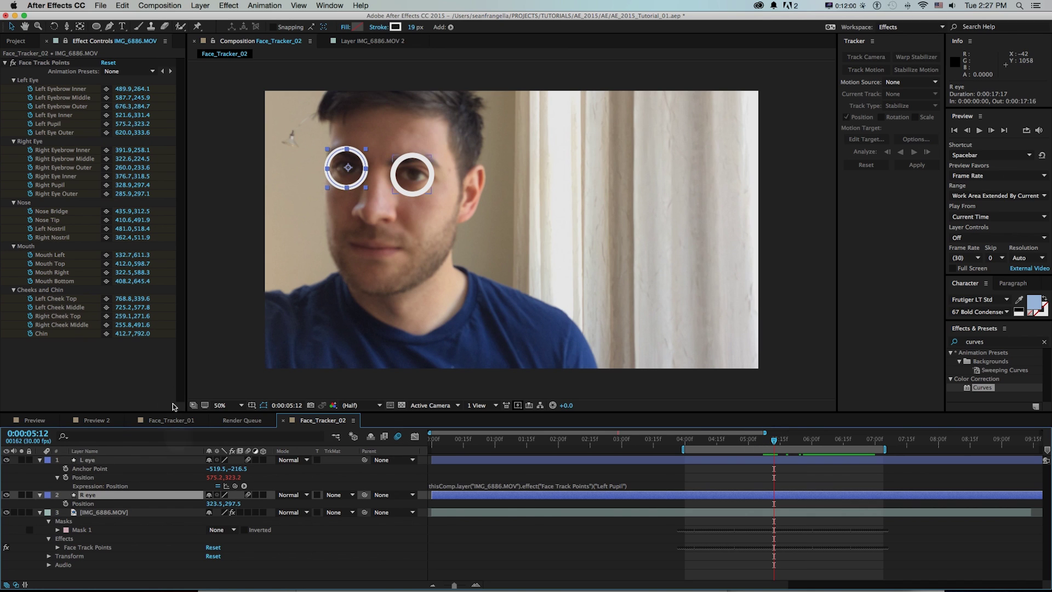
left_click(66, 504, "alt")
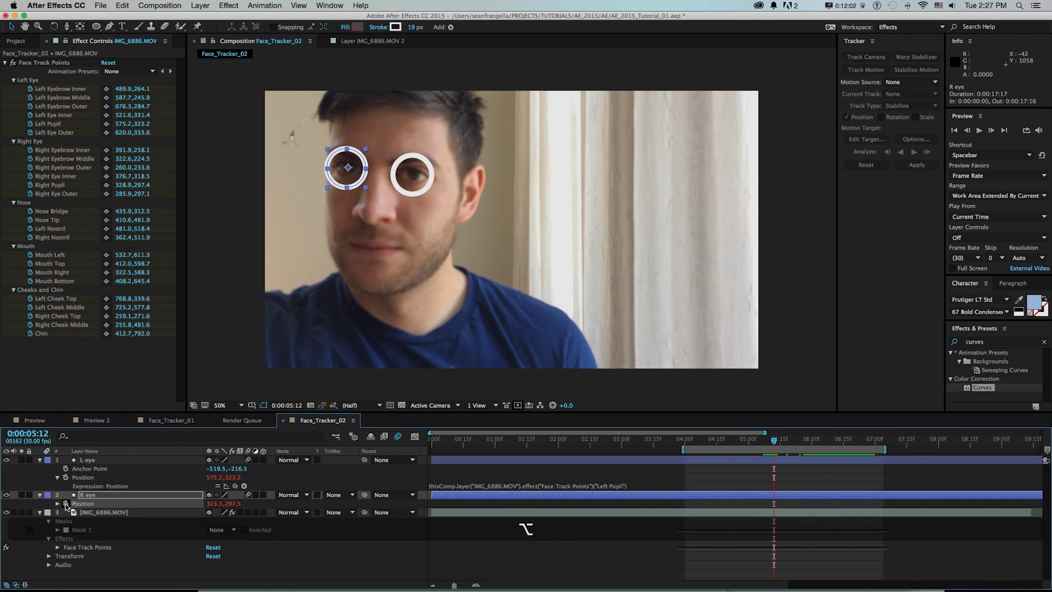
left_click_drag(235, 513, 49, 185)
left_click(407, 443)
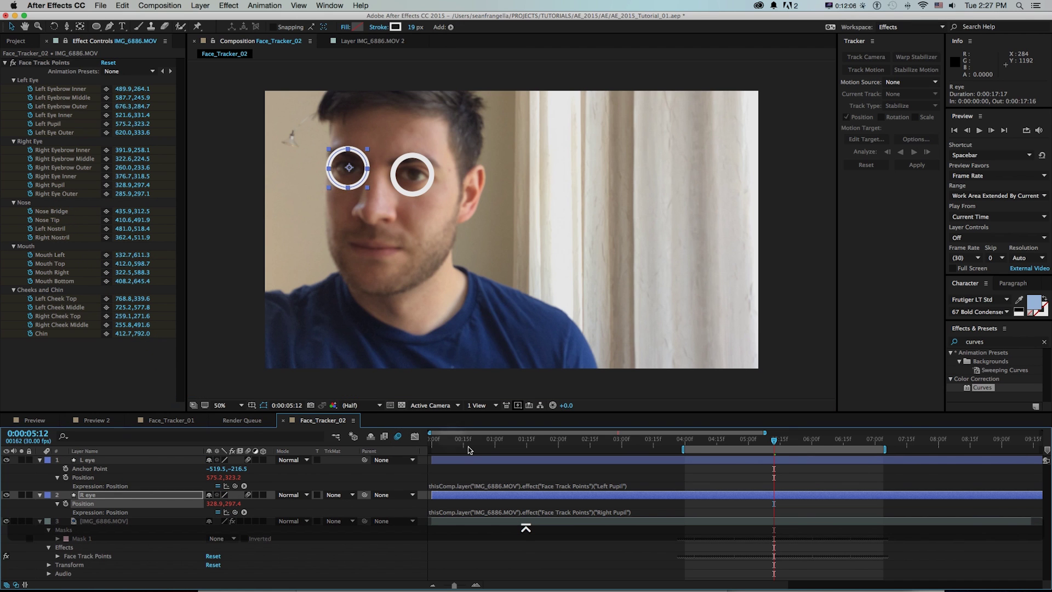
- Play a preview of both rings following the pupils and scrub through the tracked section
key("KP_0")
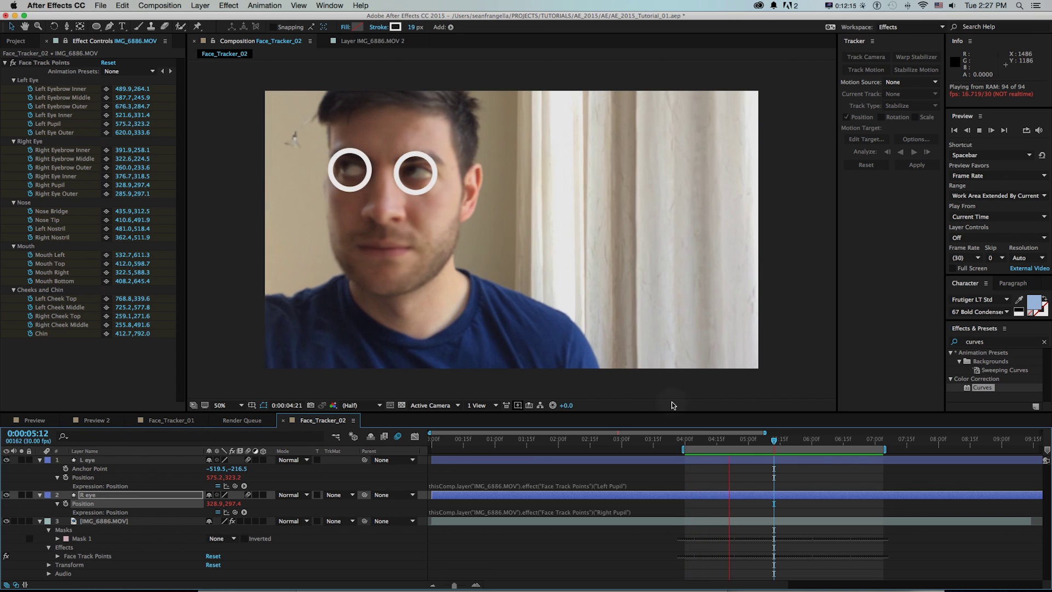
key("space")
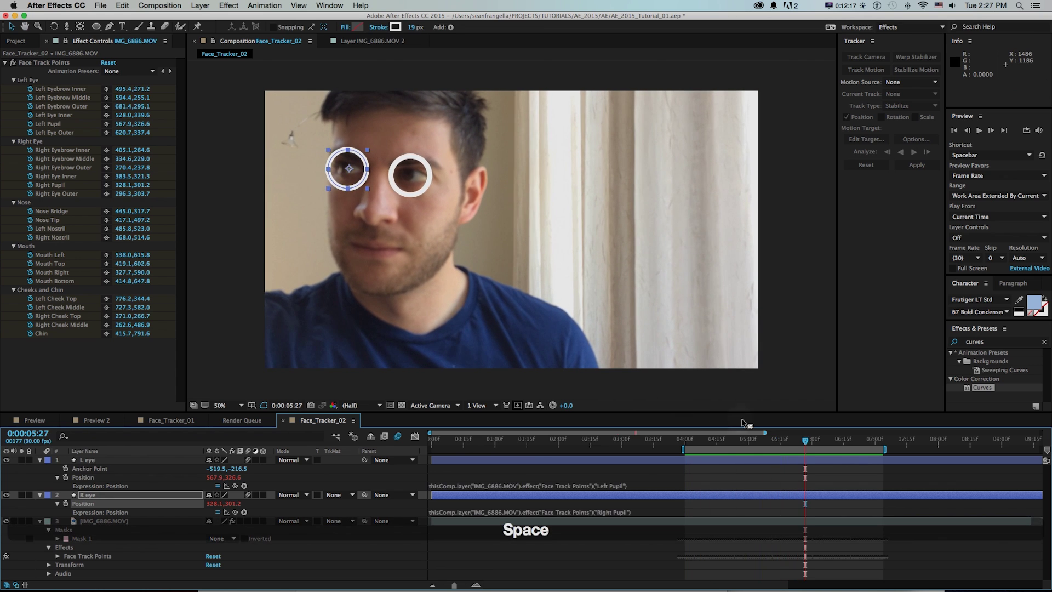
left_click(770, 439)
key("super+Up")
left_click_drag(770, 433, 831, 438)
left_click(772, 476)
key("shift+super+h")
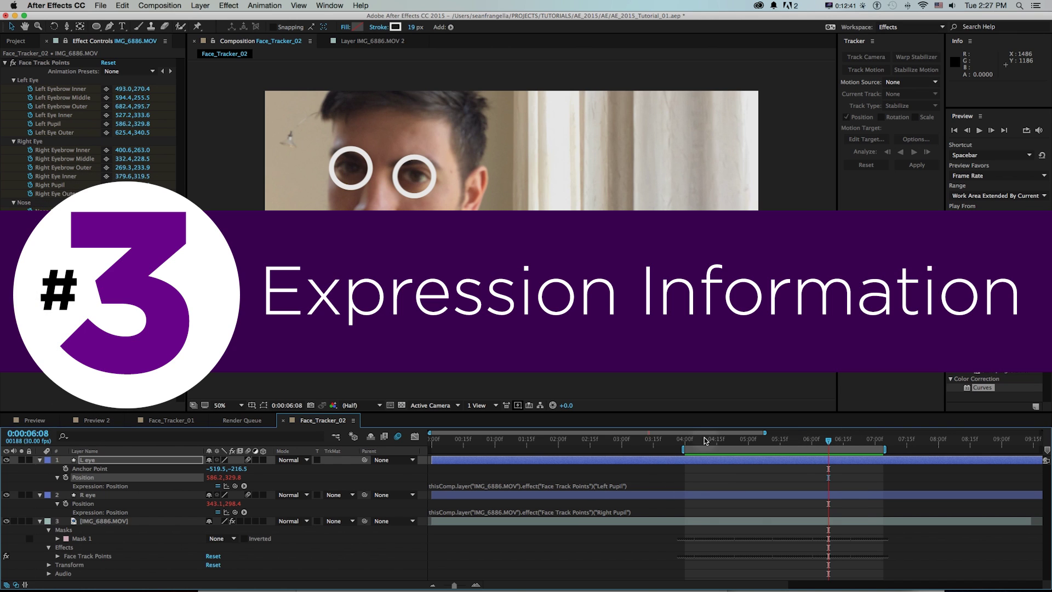
- Open the L eye layer's Position expression for inspection and scrub through the footage
left_click(574, 487)
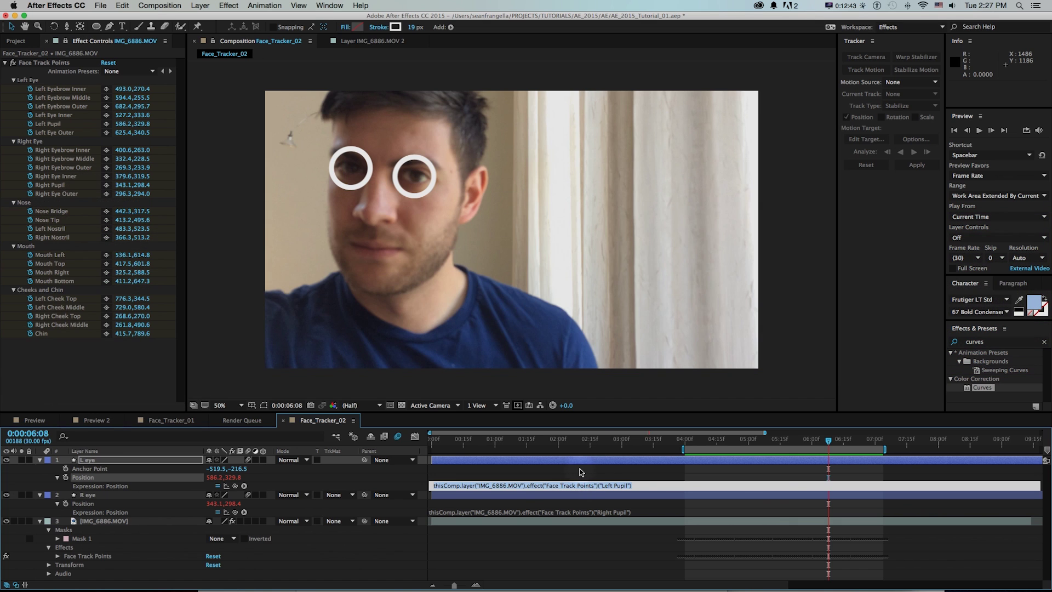
left_click(714, 440)
left_click_drag(736, 444, 799, 444)
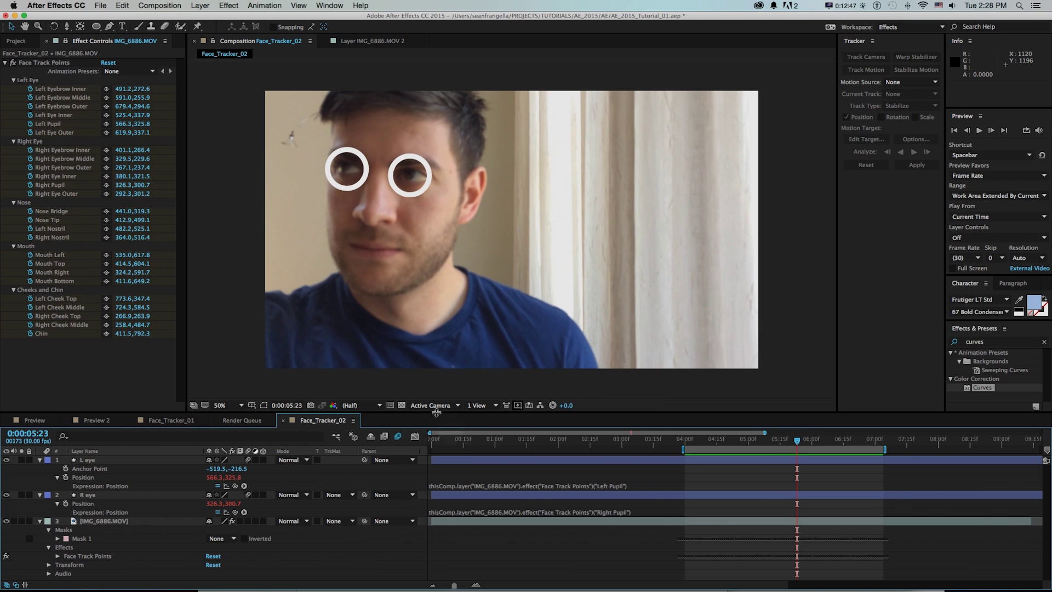
- In the Preview 2 composition, add the expression wiggle(1,25) to the circle layer's Position and check the motion
left_click(90, 420)
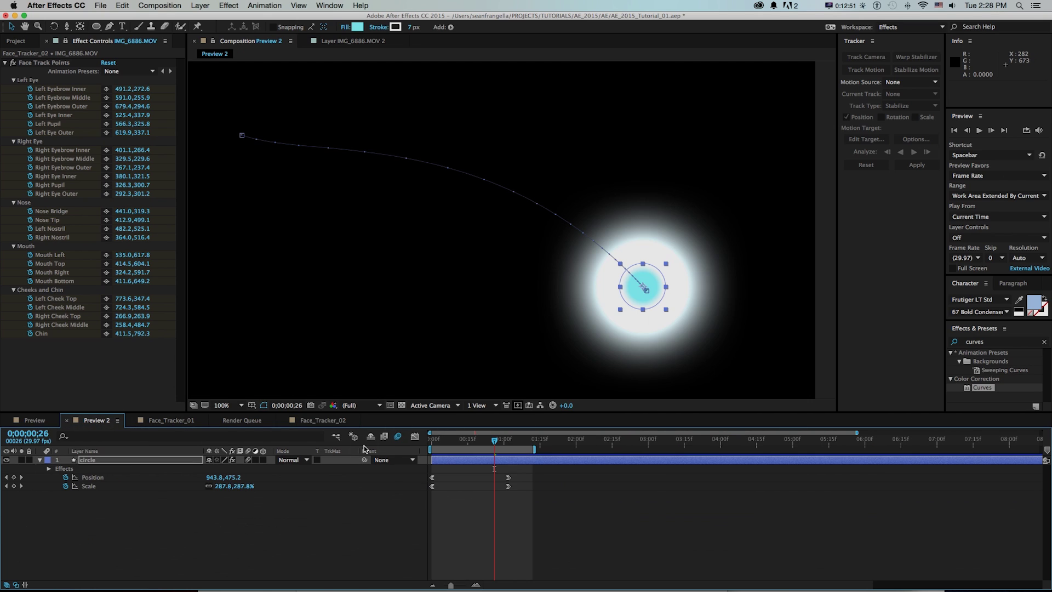
left_click(458, 441)
left_click_drag(474, 443, 509, 441)
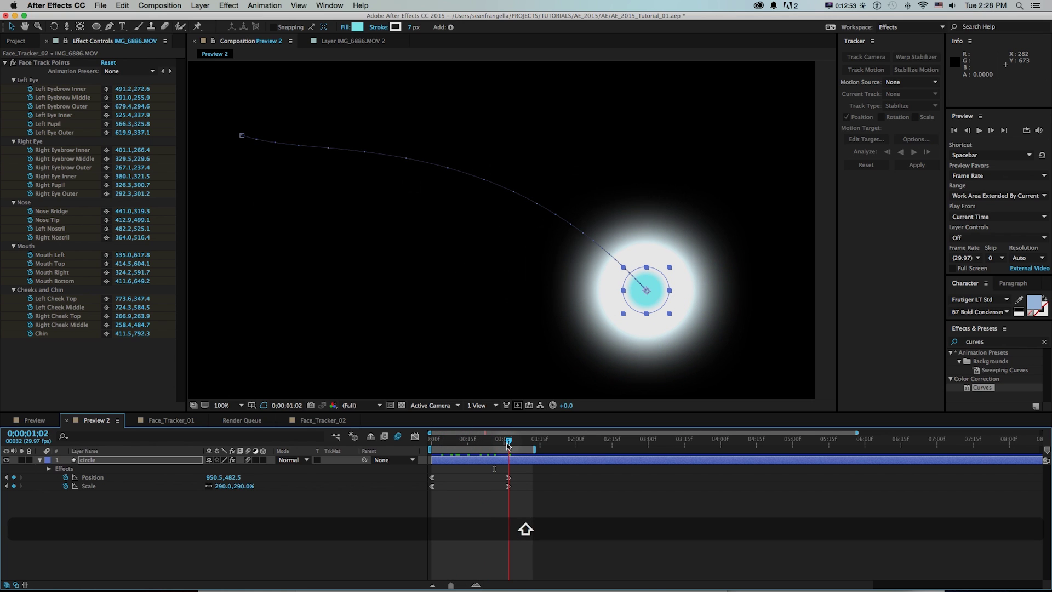
left_click(66, 478, "alt")
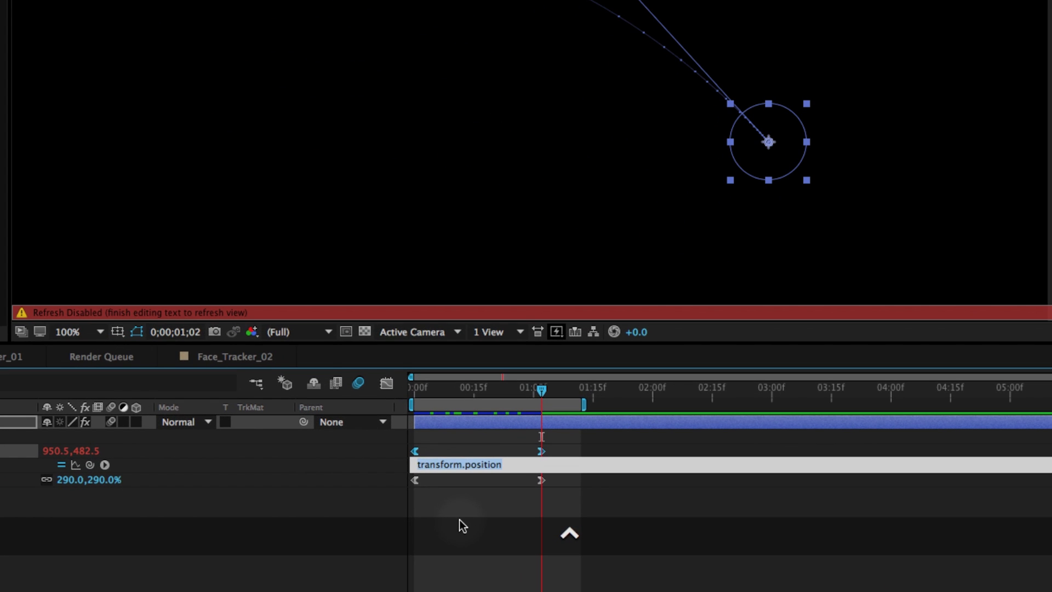
type("wiggle(")
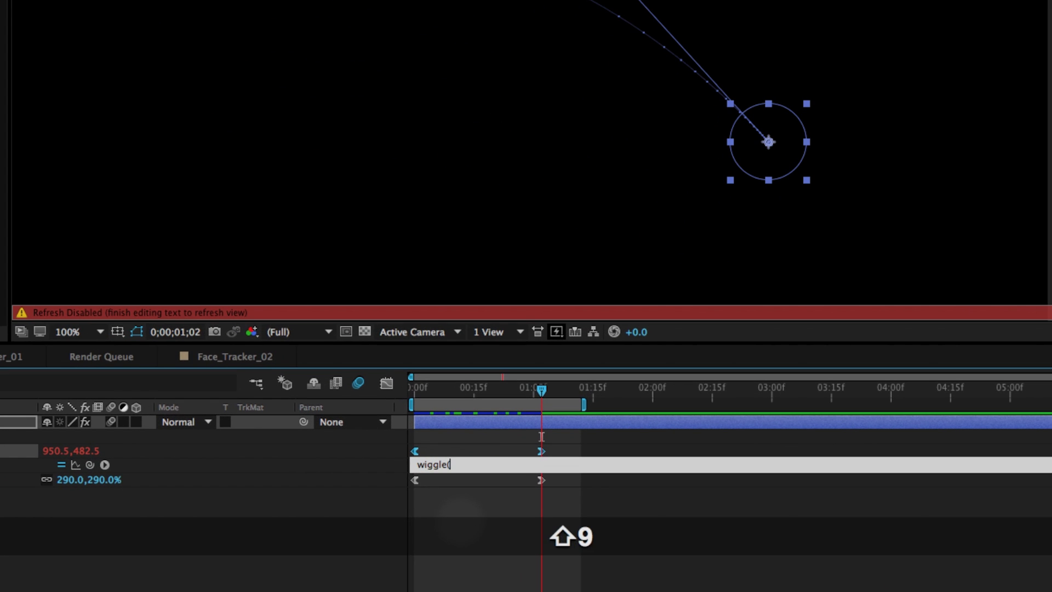
type("1,25")
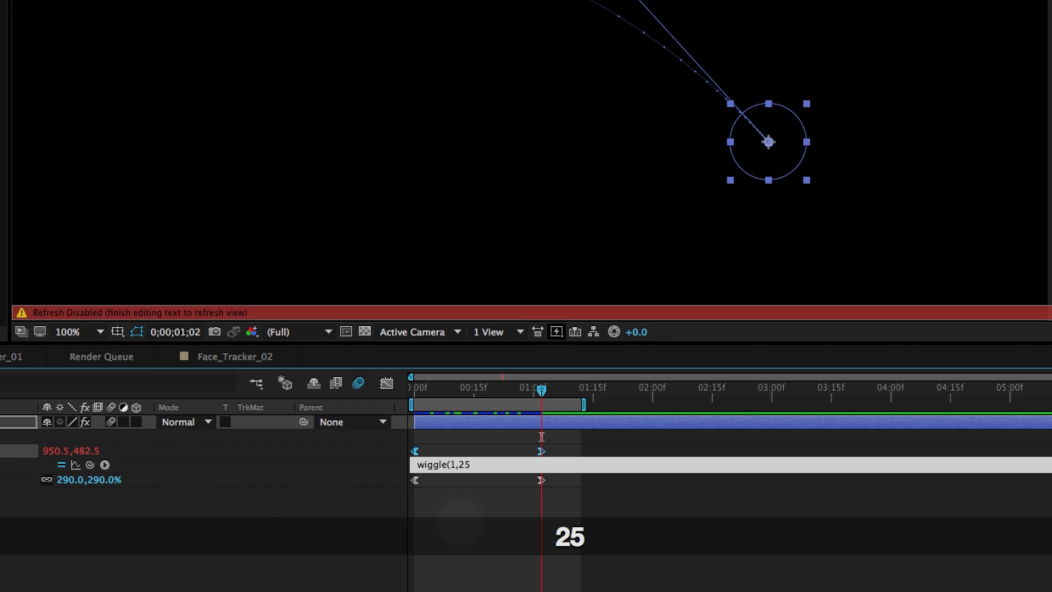
type(")")
key("KP_Enter")
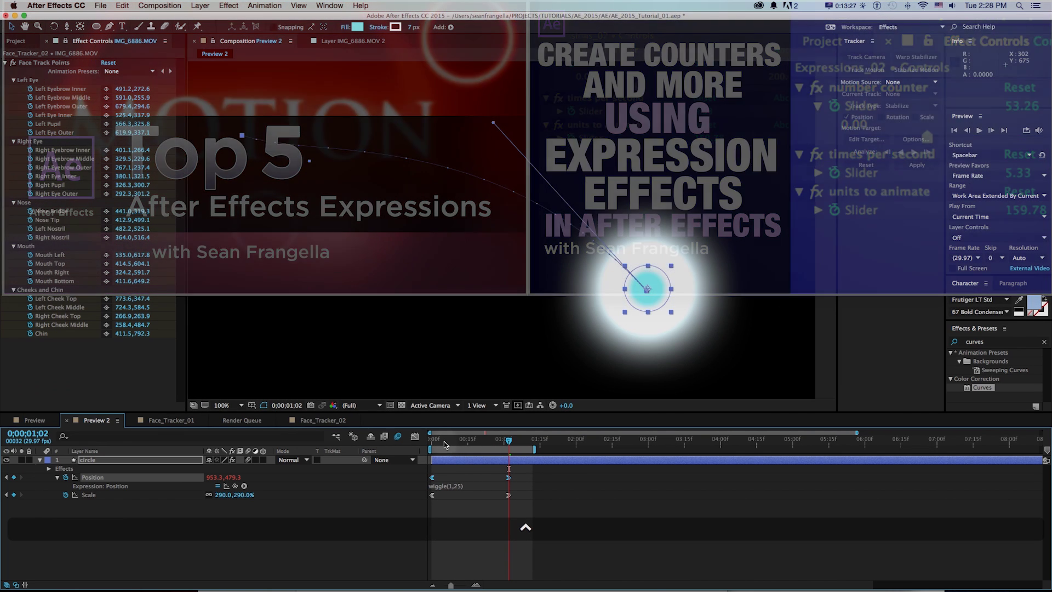
key("space")
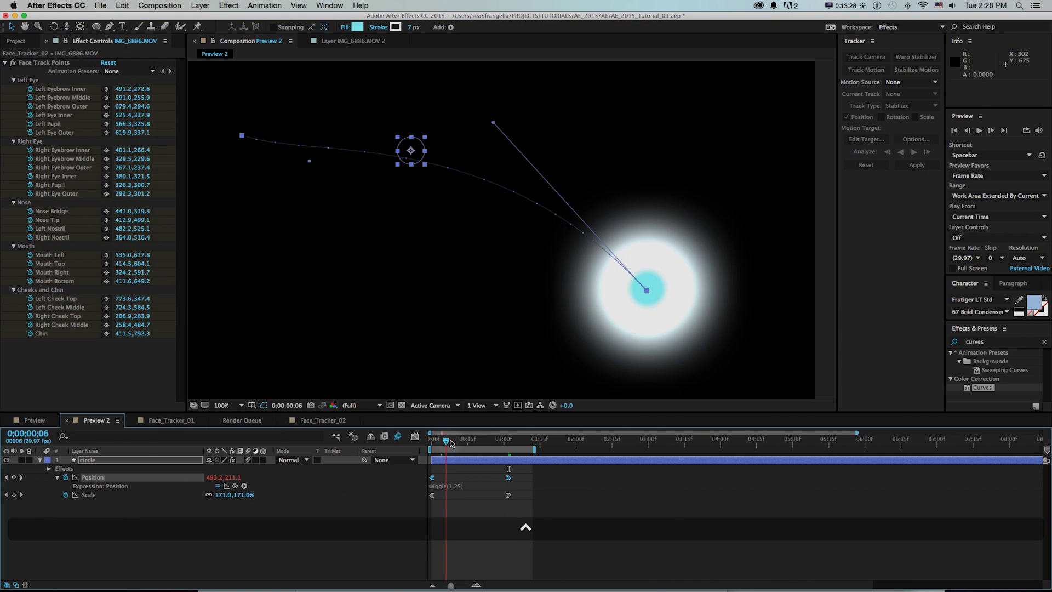
- Change the circle's Position expression to wiggle(4,50) and preview the animation
left_click(455, 486)
double_click(455, 484)
type("4")
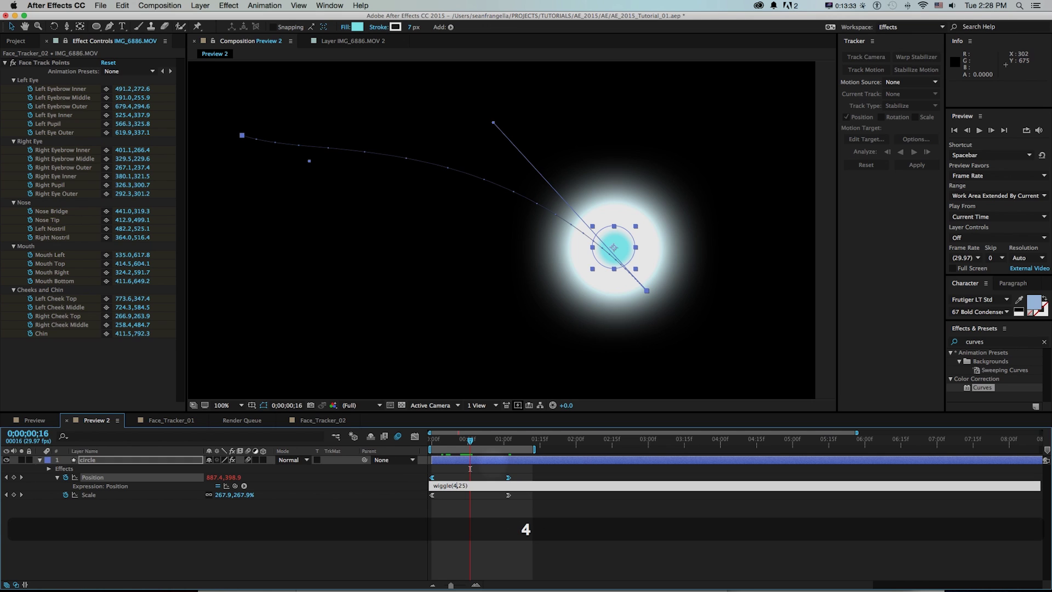
key("shift+Right")
key("shift+Right")
key("shift+Right")
type("50")
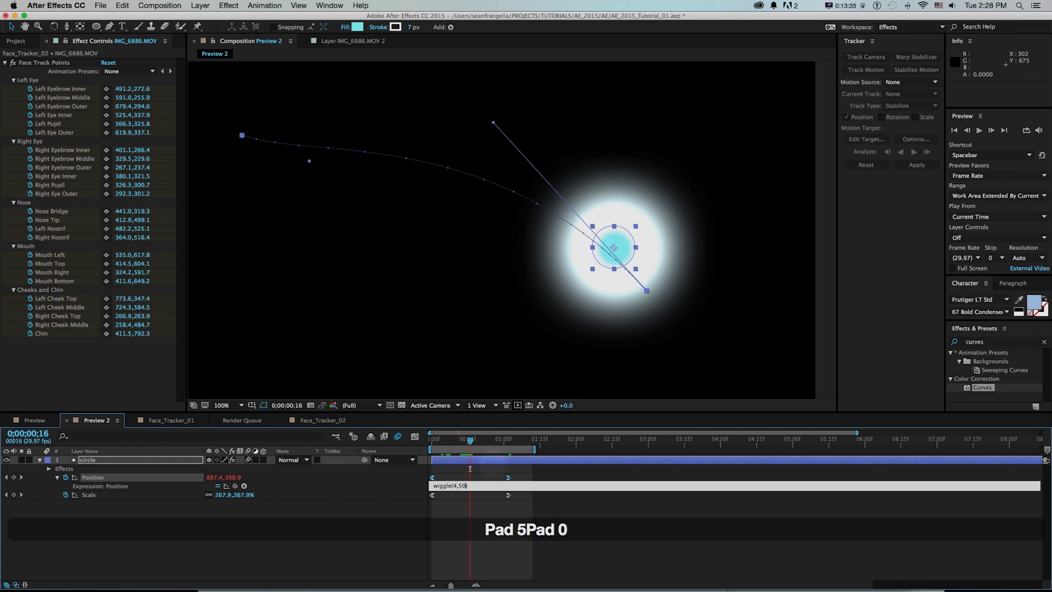
key("KP_Enter")
key("KP_0")
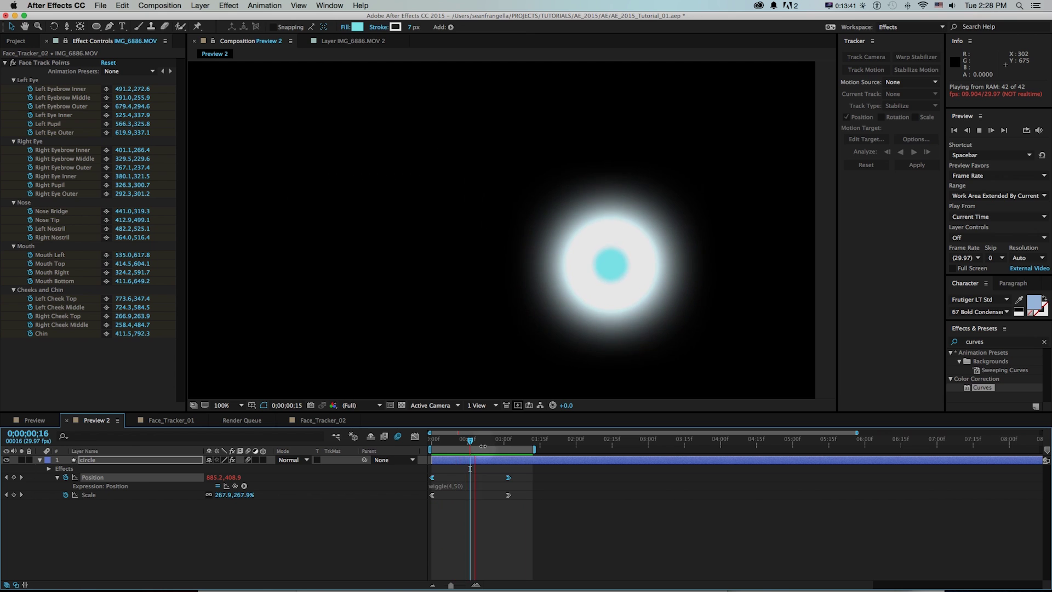
key("space")
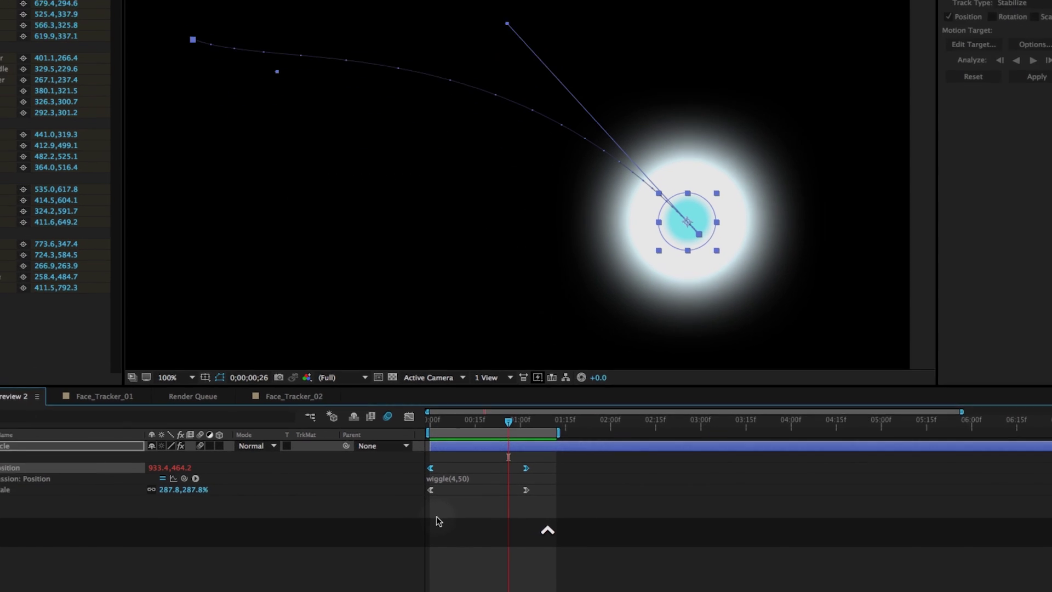
- Introduce a deliberate syntax error by changing the circle's Position expression to wiggle(4,50]
left_click(469, 485)
key("BackSpace")
type("]")
key("Return")
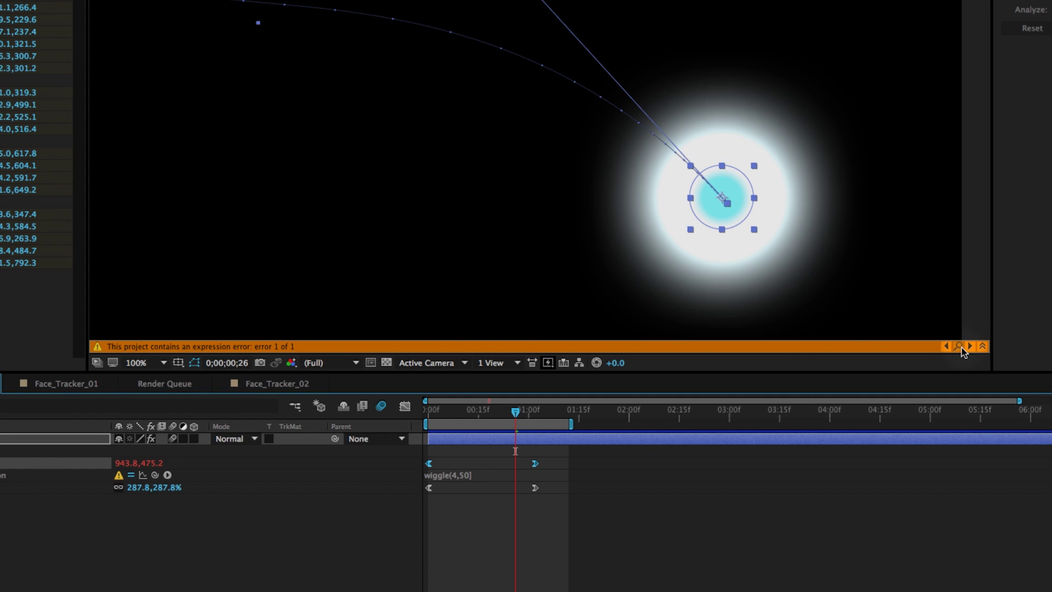
- Show the circle's effects instead, reveal the faulty expression from the error warning, and expand the error details
left_click(778, 504)
key("e")
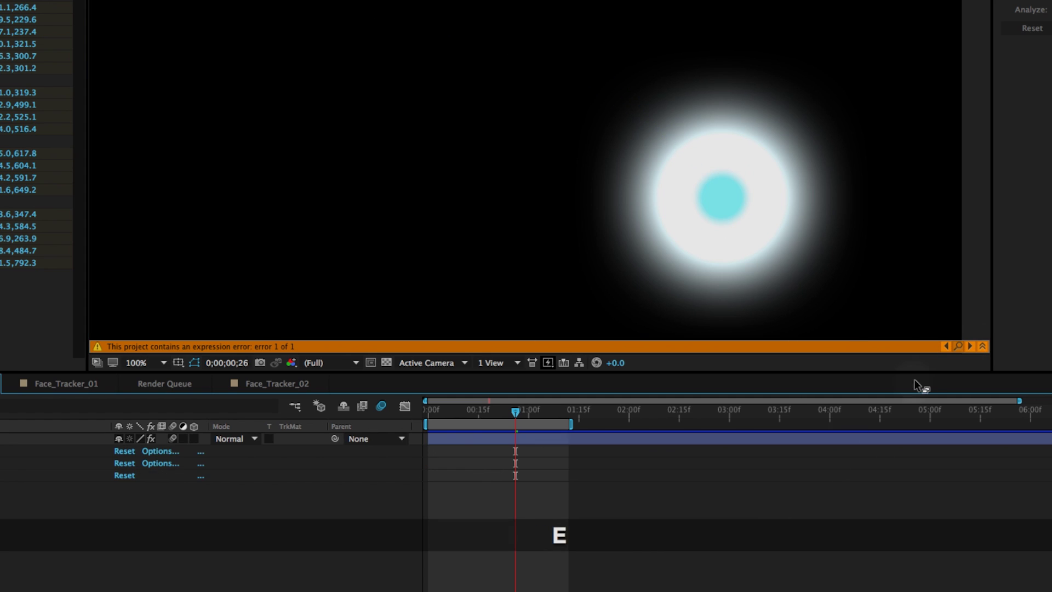
left_click(958, 346)
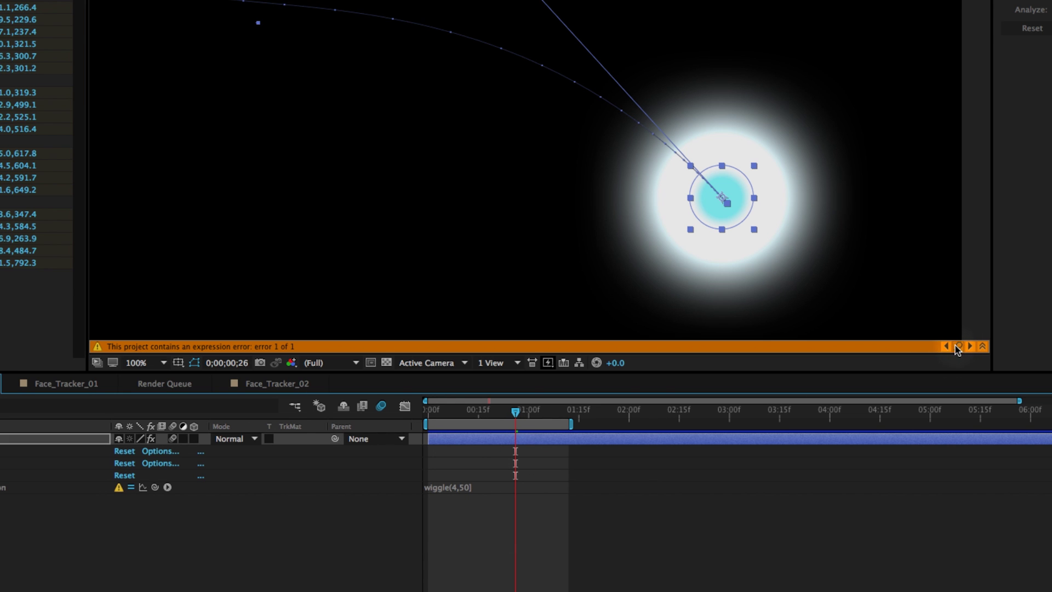
key("ctrl")
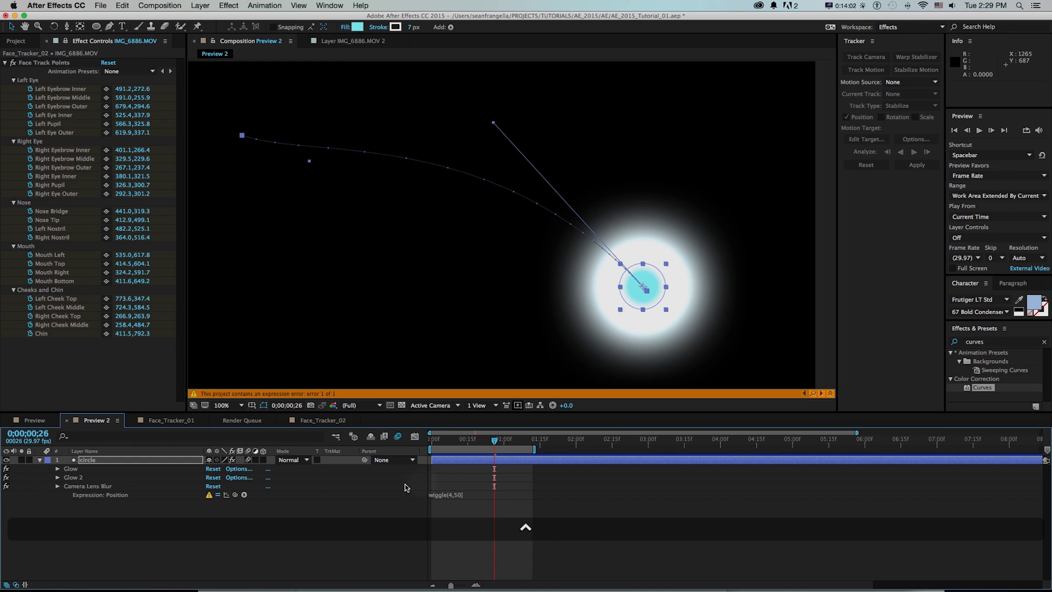
left_click(830, 393)
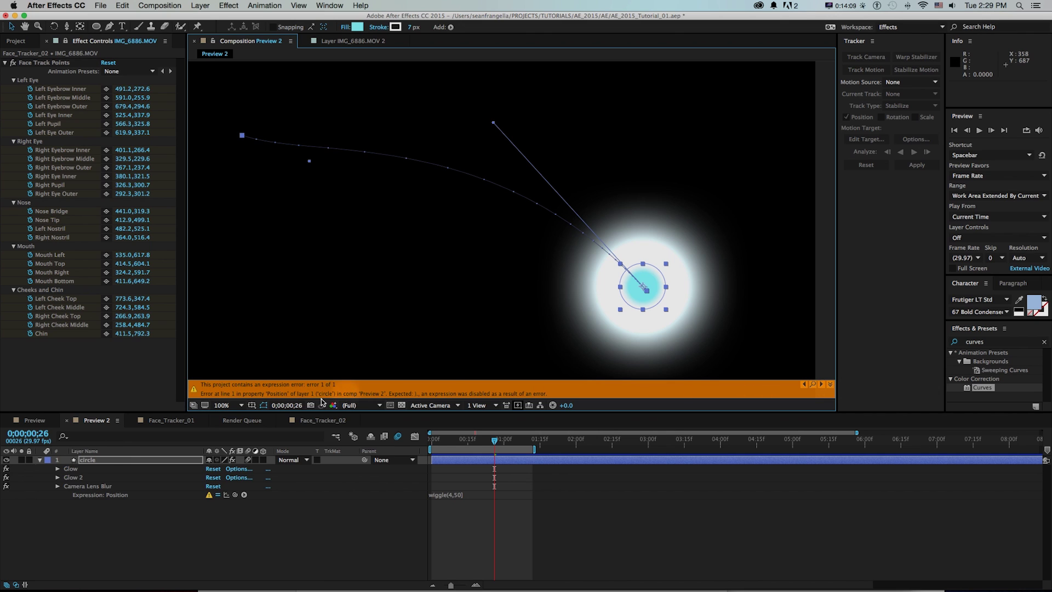
- Display only the circle's Position and Scale properties and add the expression time * 200 to Scale
key("shift+s")
left_click(101, 462)
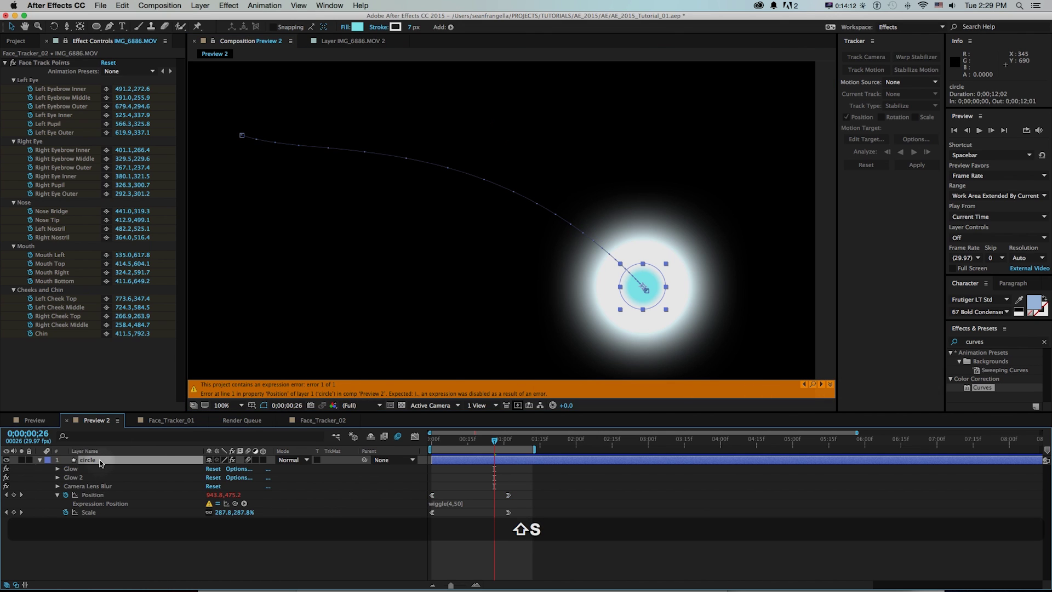
key("u")
key("shift+s")
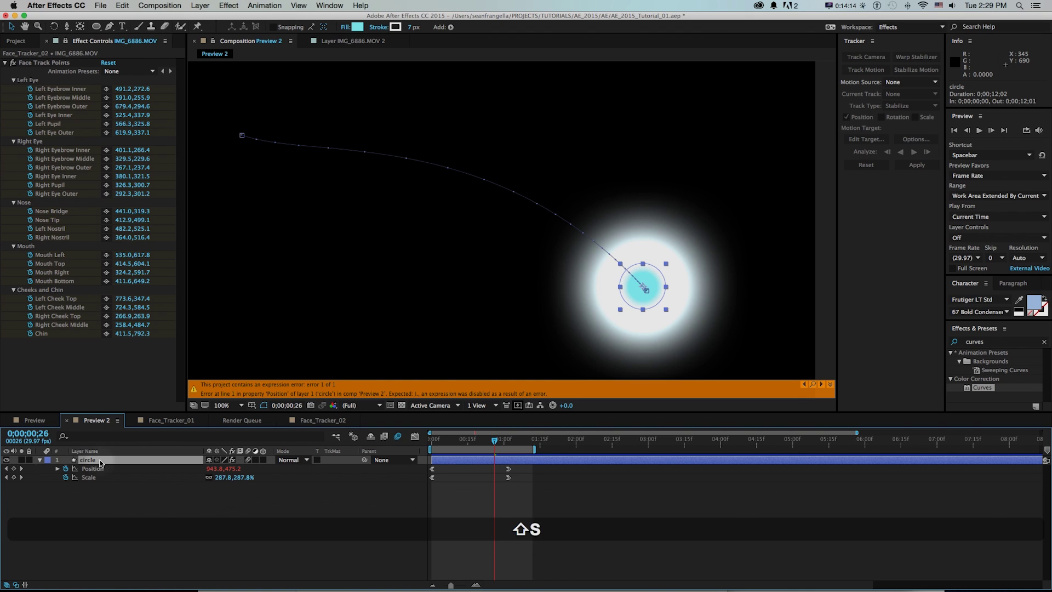
left_click(65, 477, "alt")
type("time * 200")
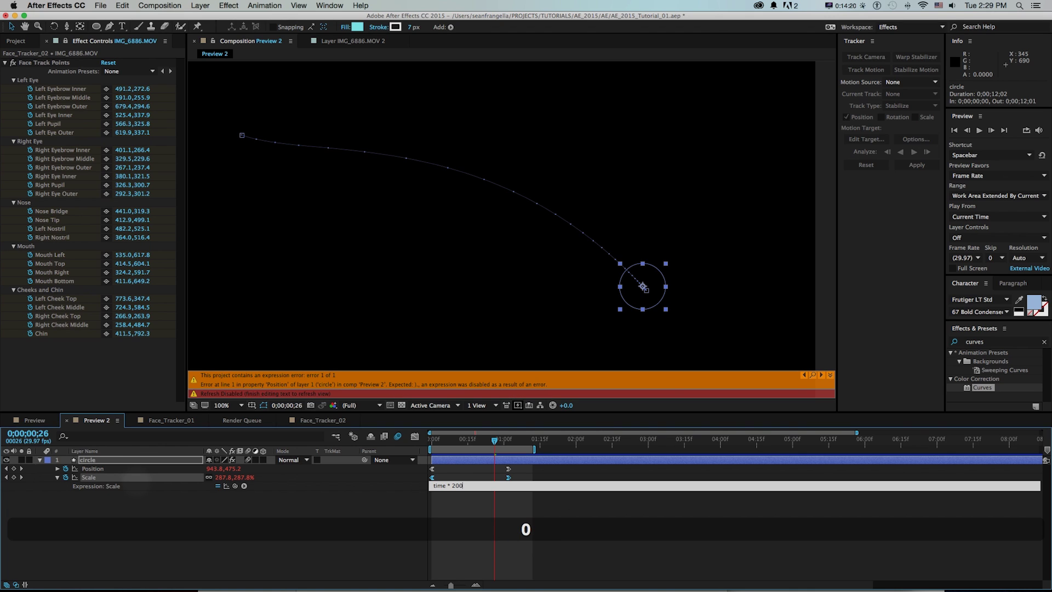
key("KP_Enter")
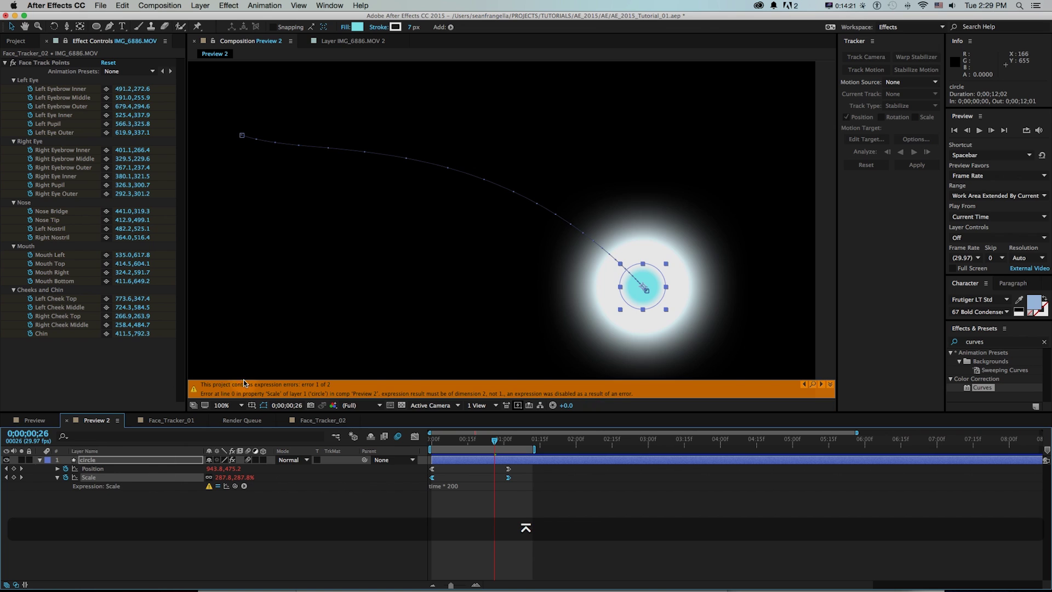
left_click(477, 524)
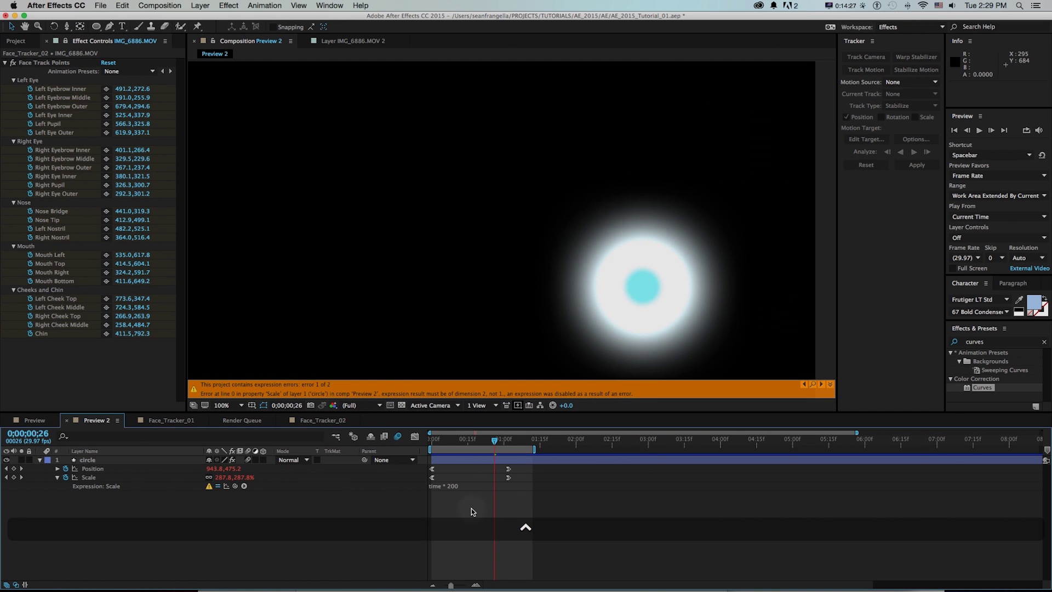
- Collapse the circle's properties, reveal the faulty Scale expression from the error warning, and delete that expression
key("e")
key("e")
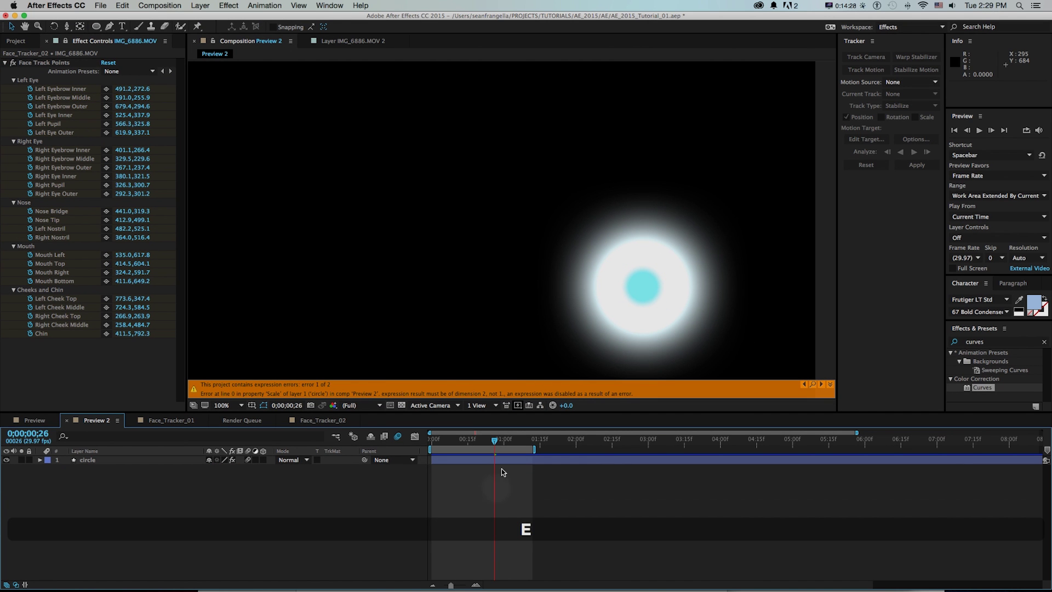
left_click(812, 384)
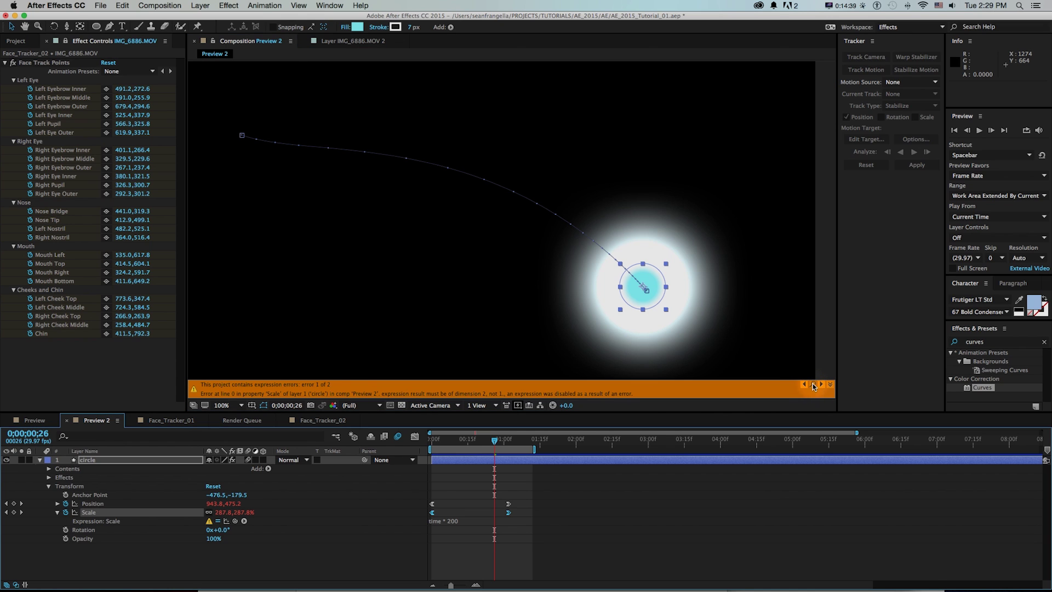
left_click(452, 521)
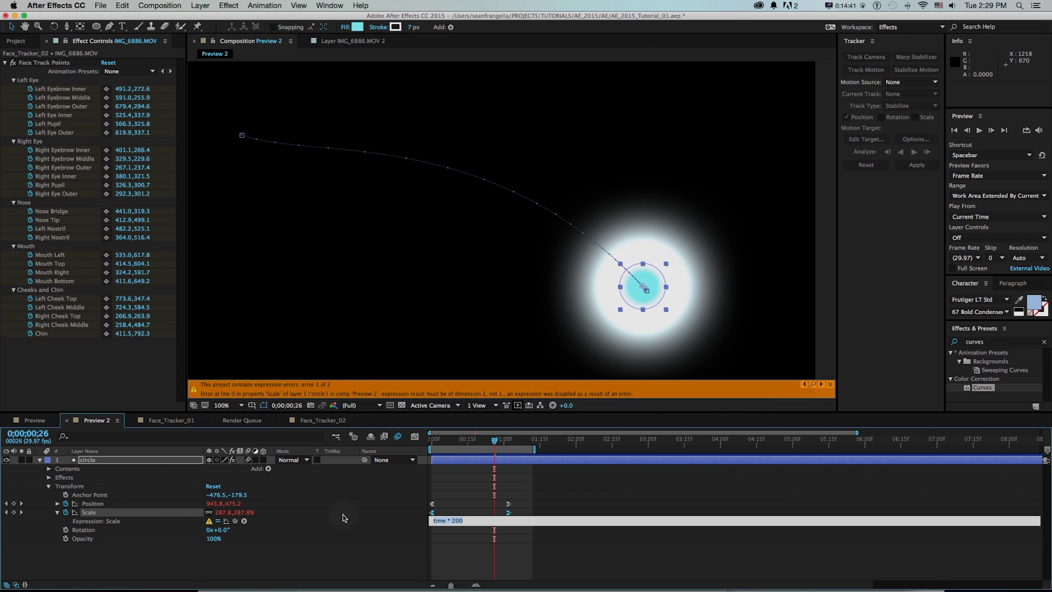
key("BackSpace")
key("Return")
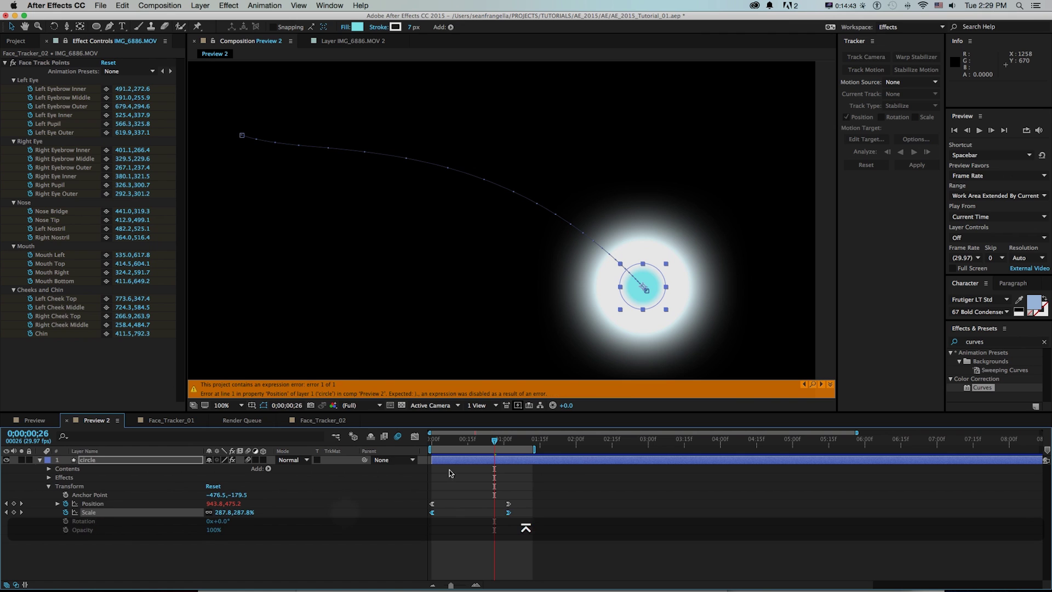
- Reveal the circle's faulty Position expression from the error warning, correct it to wiggle(4,50), and undo the expression fixes
left_click(813, 384)
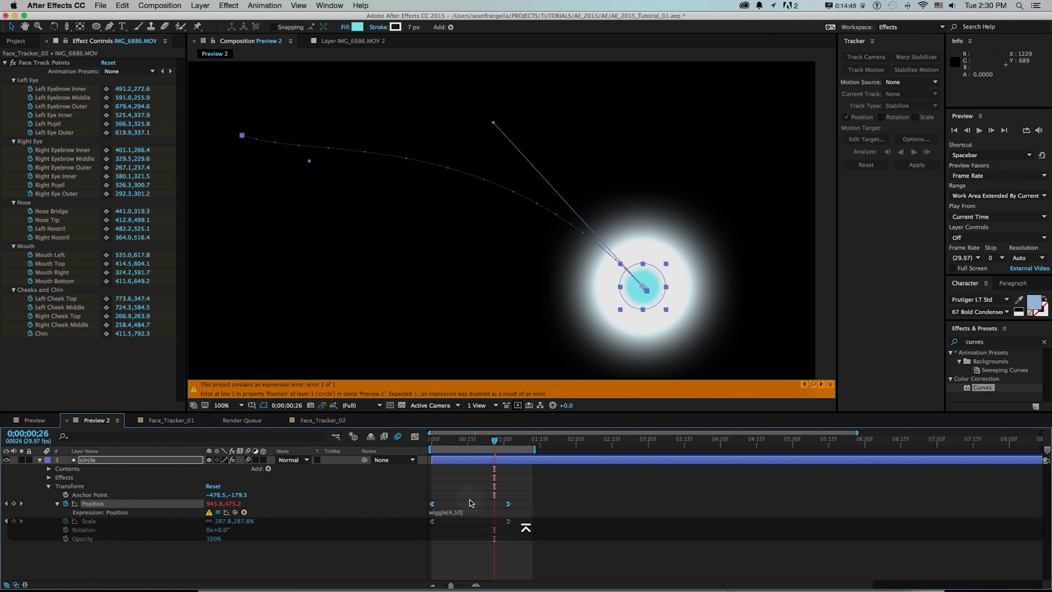
left_click(463, 514)
type(")")
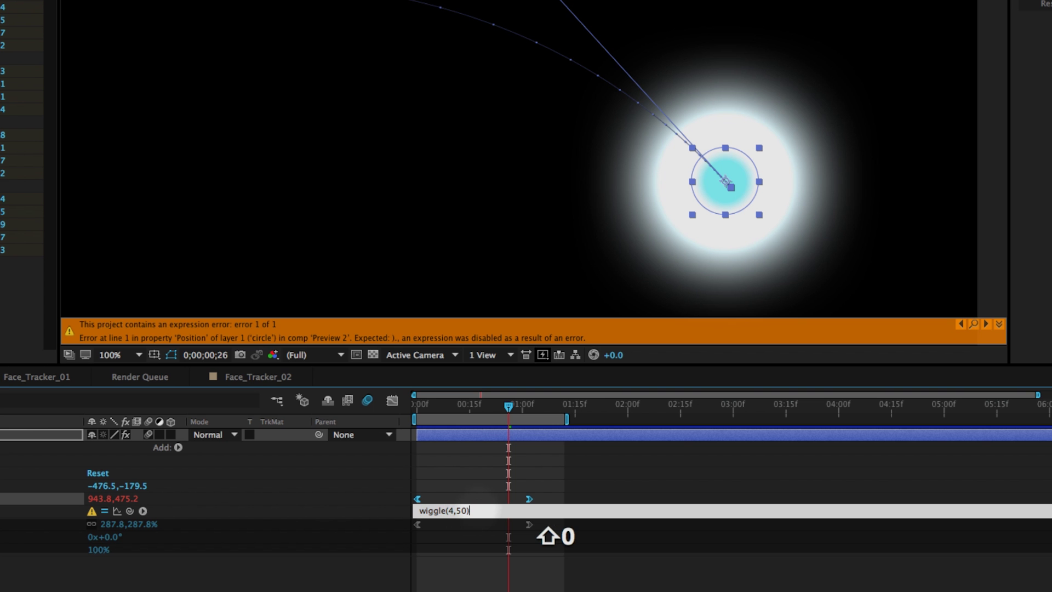
key("Return")
key("super+z")
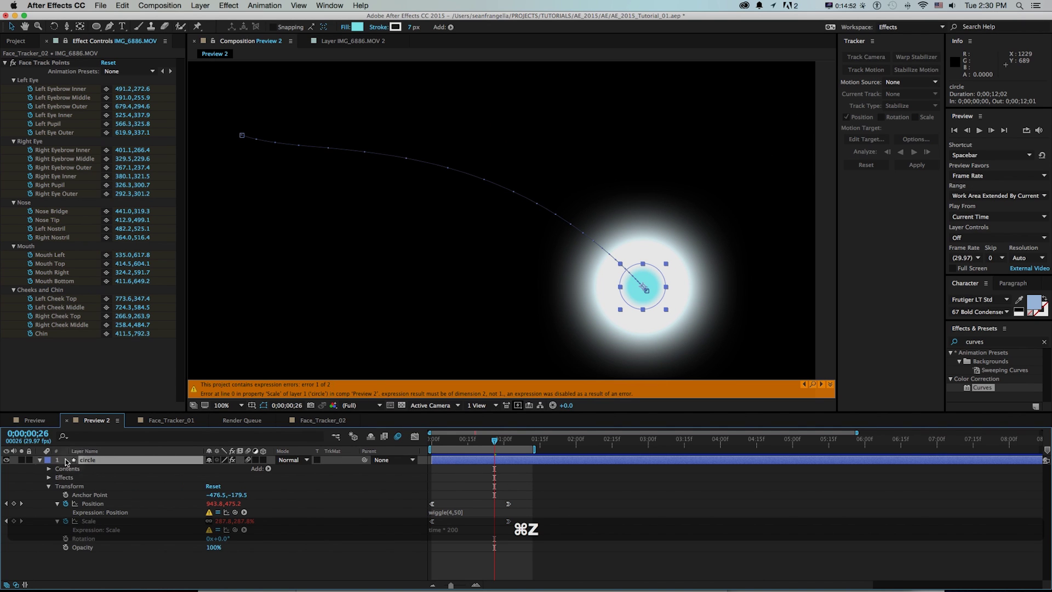
- Collapse the circle layer and duplicate it eight times to multiply the expression errors
left_click(39, 463)
key("super+d")
key("super+d")
key("super+d")
key("super+d")
key("super+d")
key("super+d")
key("super+d")
key("super+d")
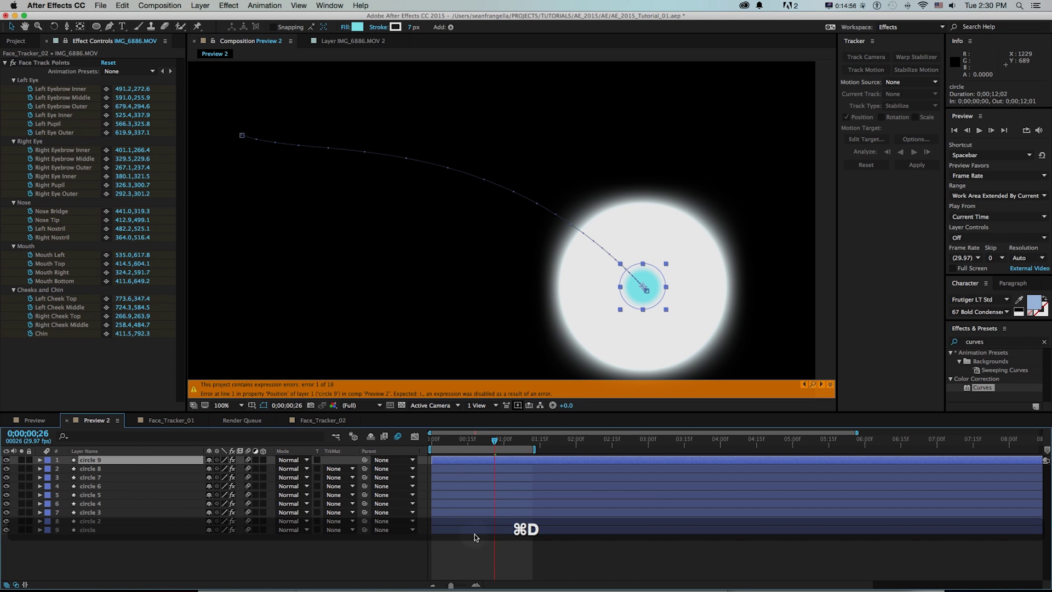
- Step forward through the project's expression errors to the fourth one
scroll(270, 385, "up", 3)
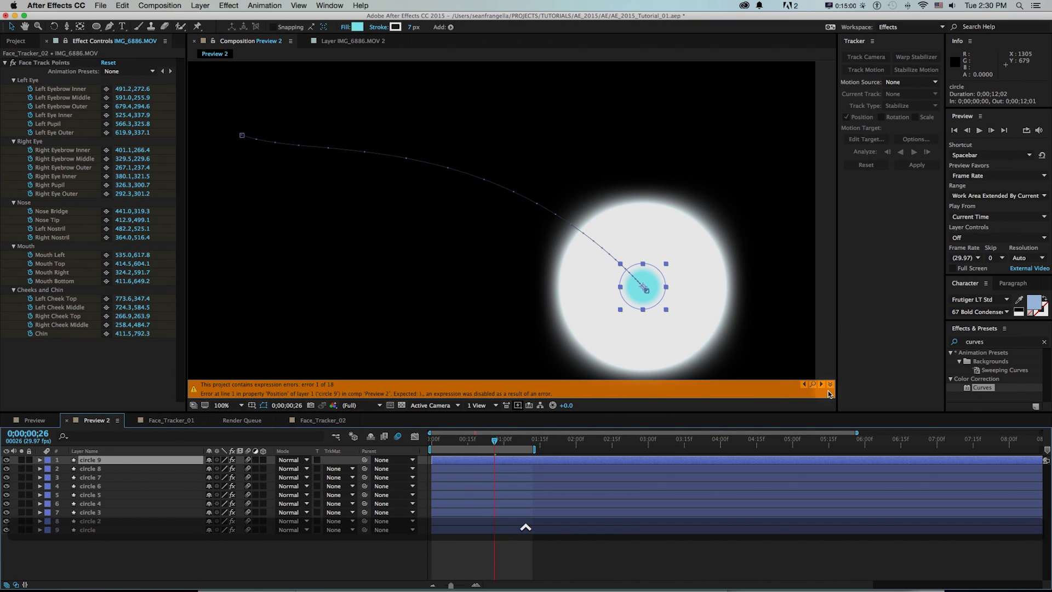
left_click(948, 383)
left_click(949, 383)
left_click(820, 386)
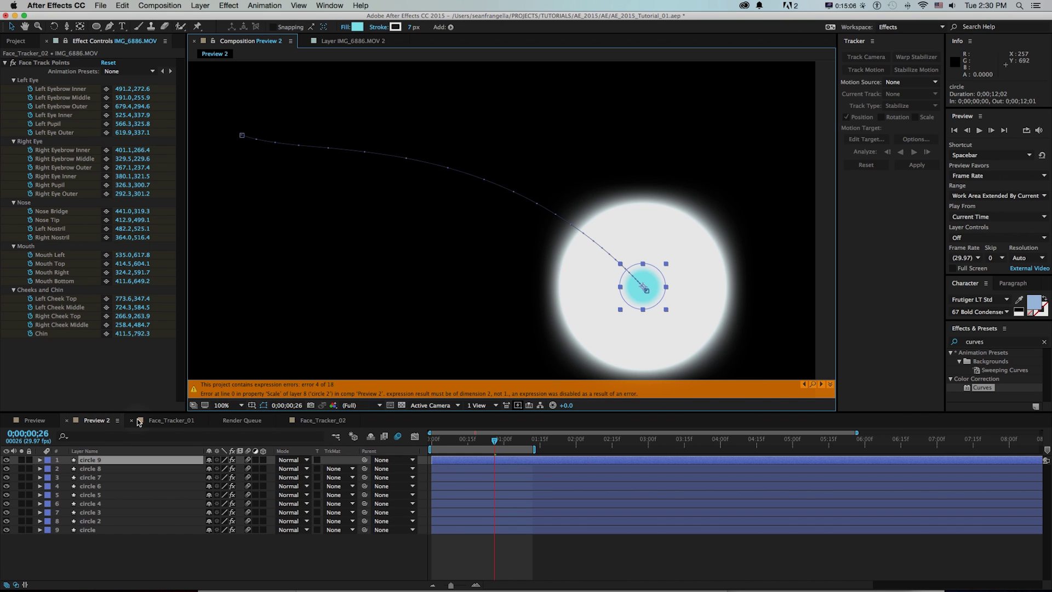
left_click(189, 421)
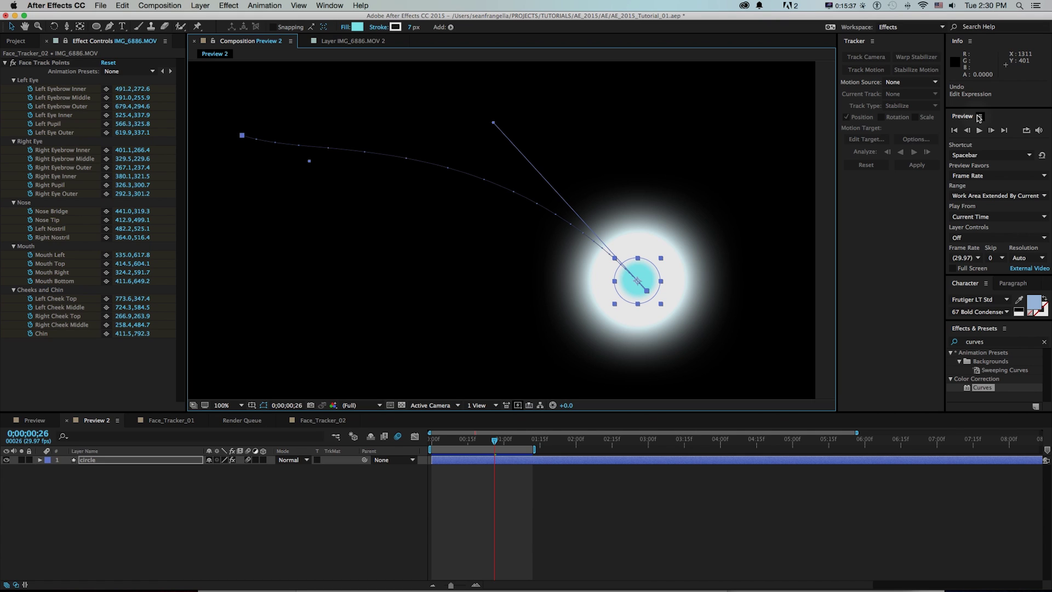
- Stack the Preview panel with Info and Effects & Presets, and bring Effects & Presets to the front of the group
left_click_drag(979, 117, 969, 42)
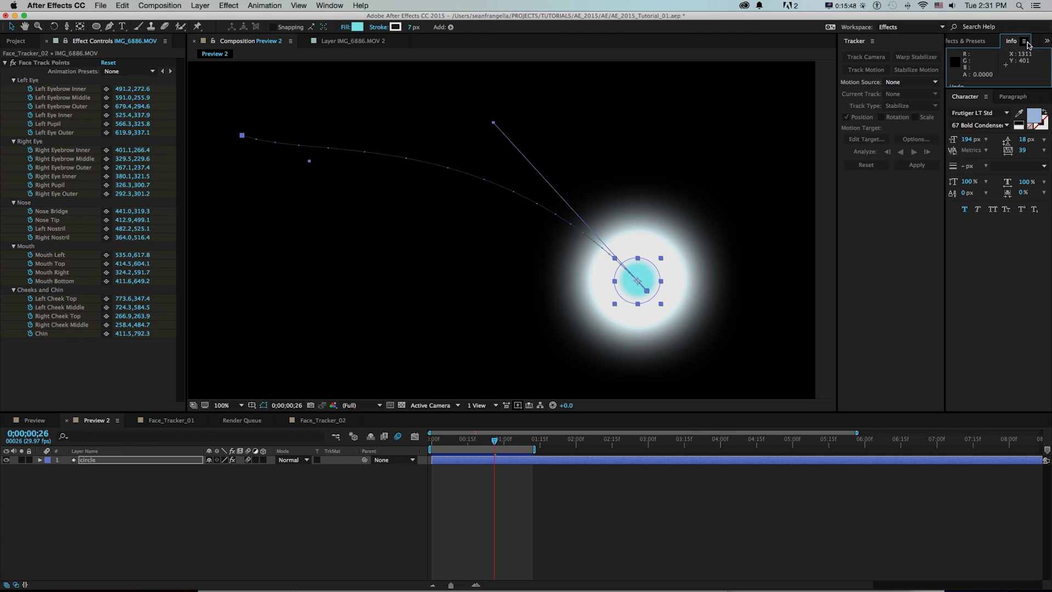
left_click(1047, 41)
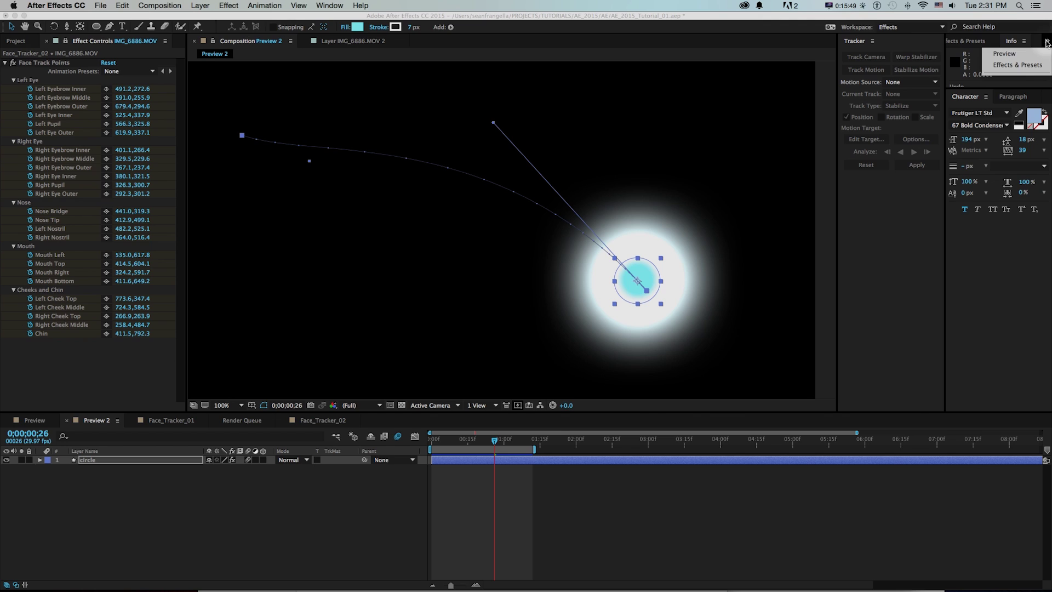
left_click(1010, 64)
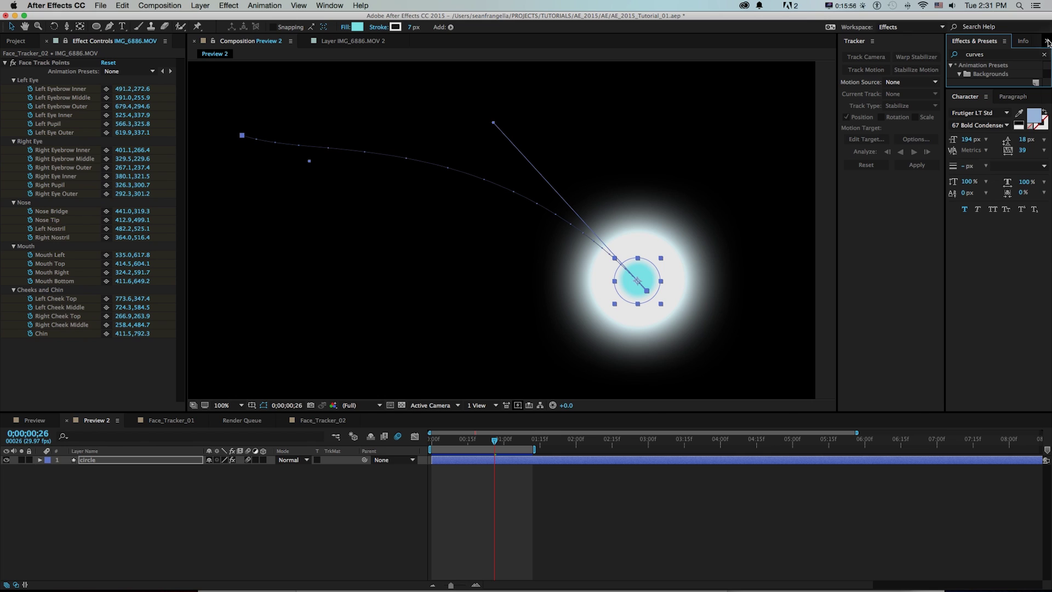
- Dock the Preview panel separately between the Effects & Presets and Character panels
left_click(1048, 43)
left_click(973, 89)
left_click_drag(972, 90, 976, 88)
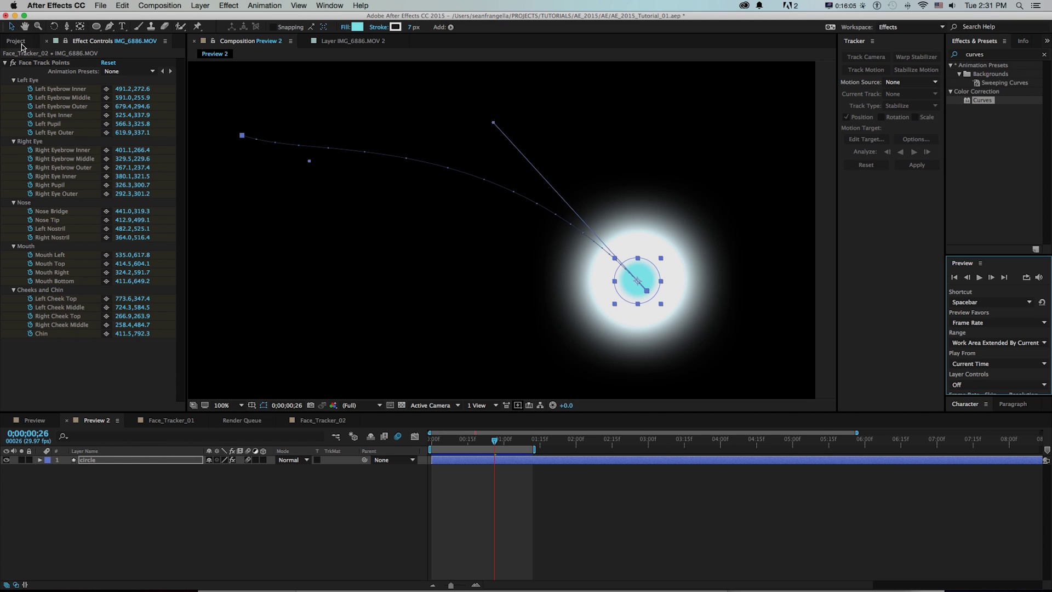
- Show the Project panel and clear the selections in the project and timeline
left_click(20, 43)
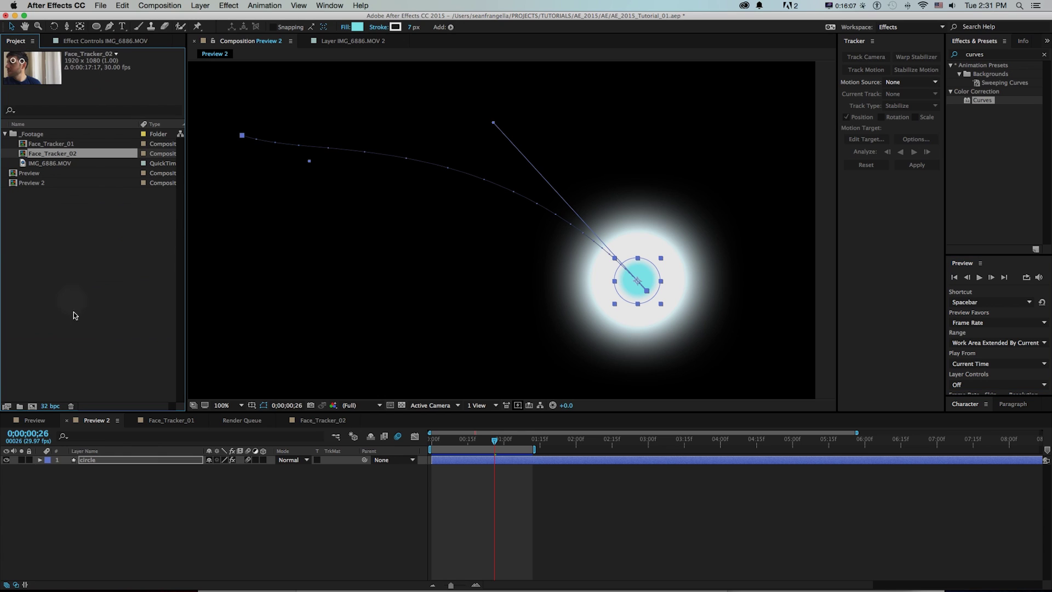
left_click(61, 282)
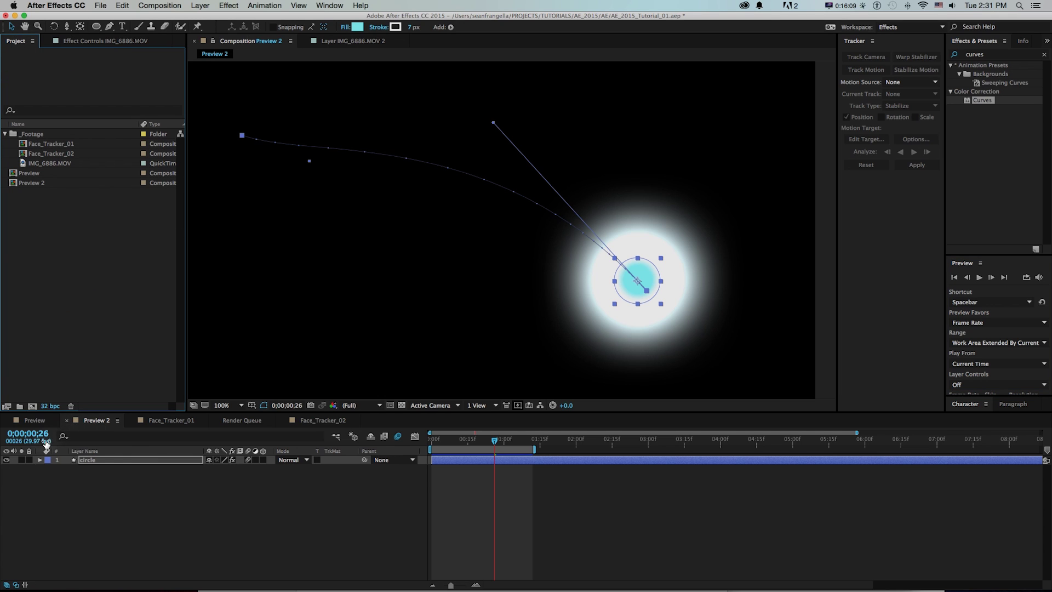
left_click(60, 472)
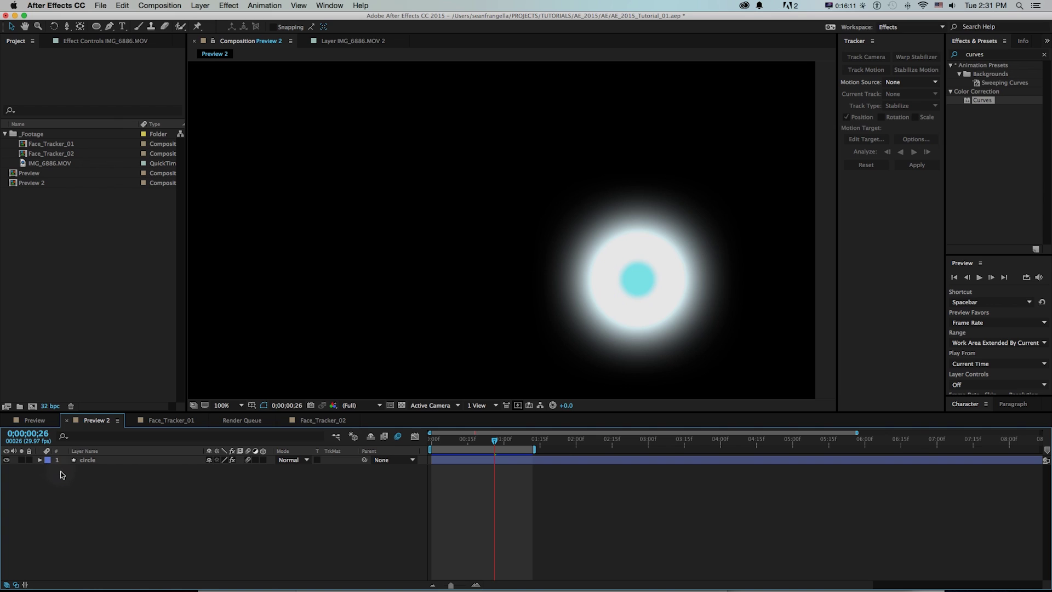
- Reveal the circle layer's animated properties and widen the Project panel until the Type column is fully readable
key("u")
key("u")
key("u")
key("u")
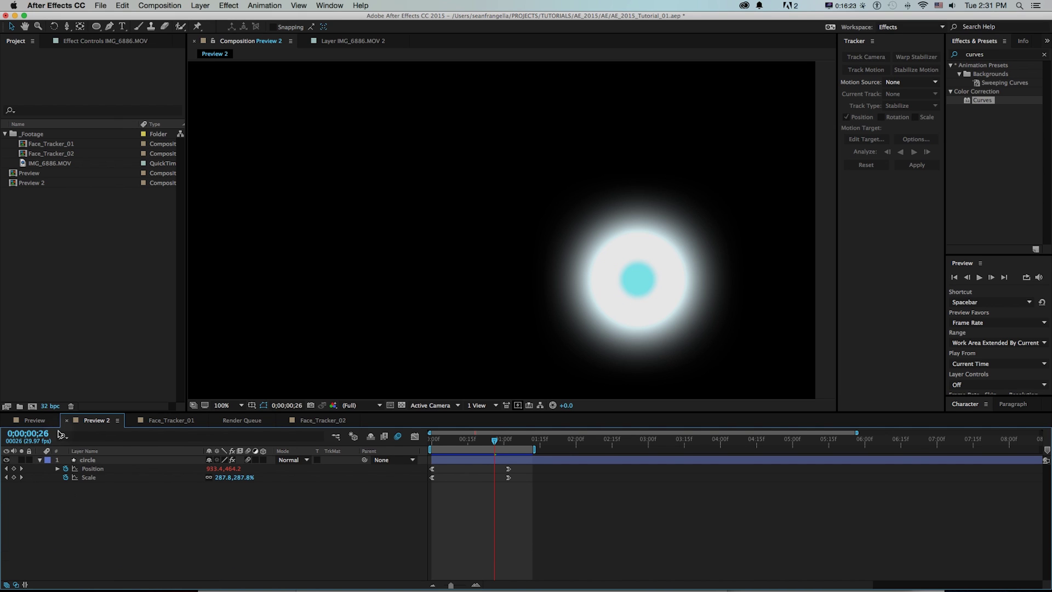
left_click_drag(188, 162, 221, 111)
key("ctrl")
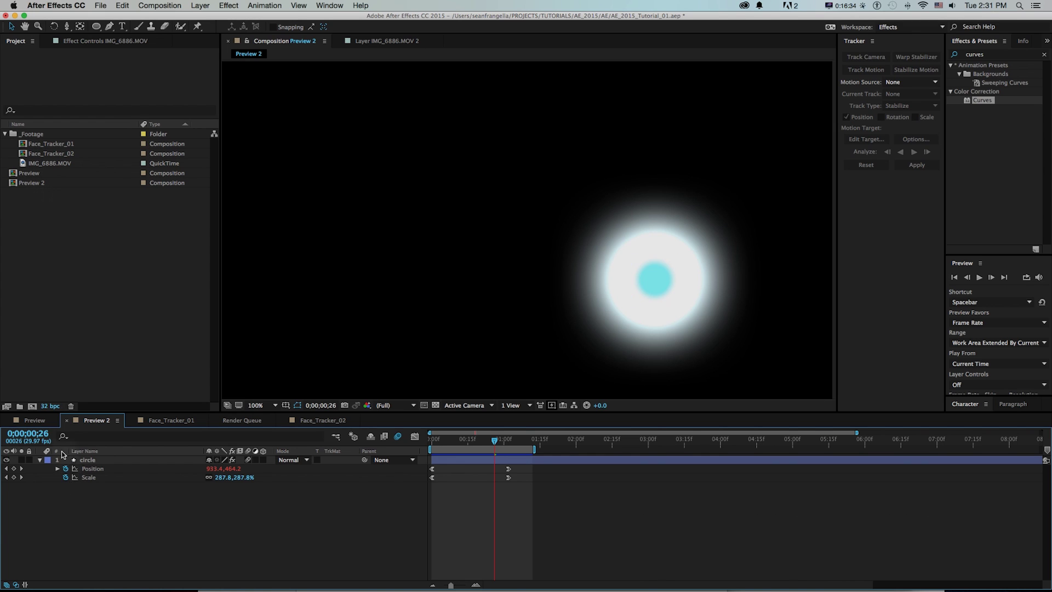
- In the Appearance preferences, try a lighter interface brightness and set it to the darkest level
left_click(61, 5)
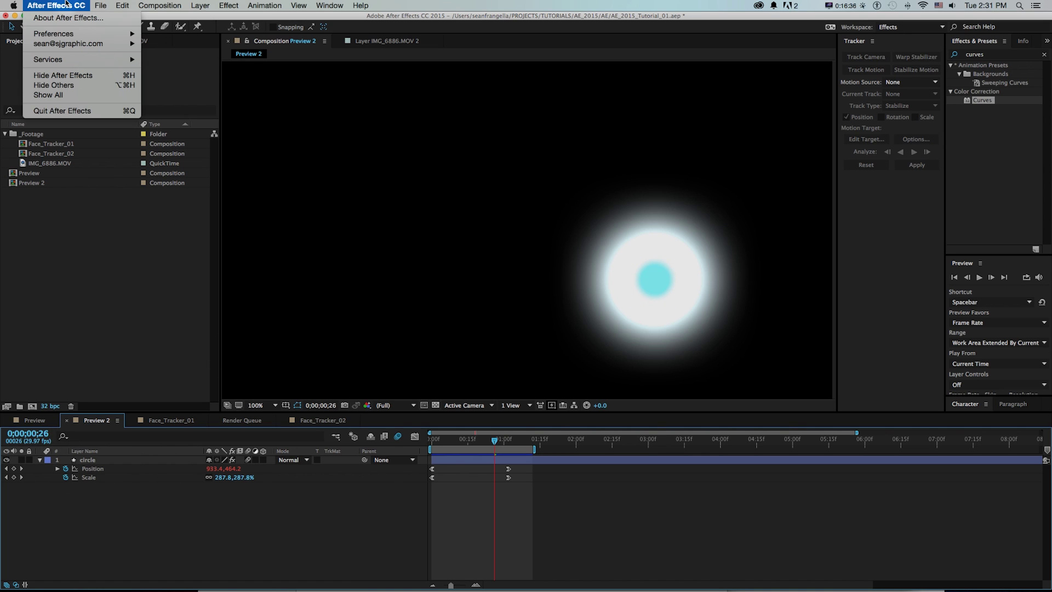
mouse_move(64, 32)
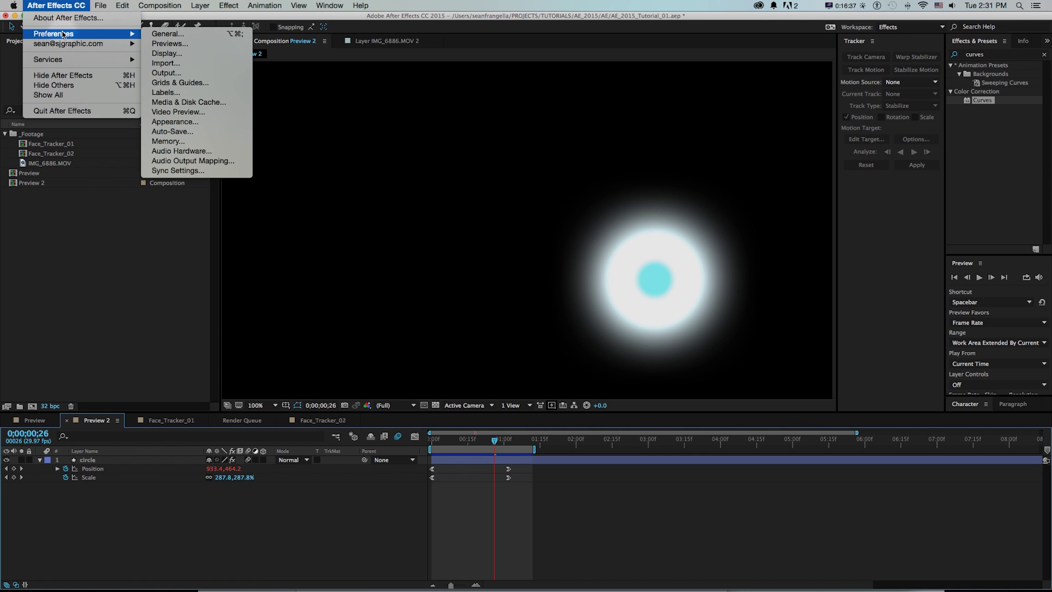
left_click(185, 126)
left_click_drag(297, 109, 388, 115)
left_click_drag(356, 208, 470, 208)
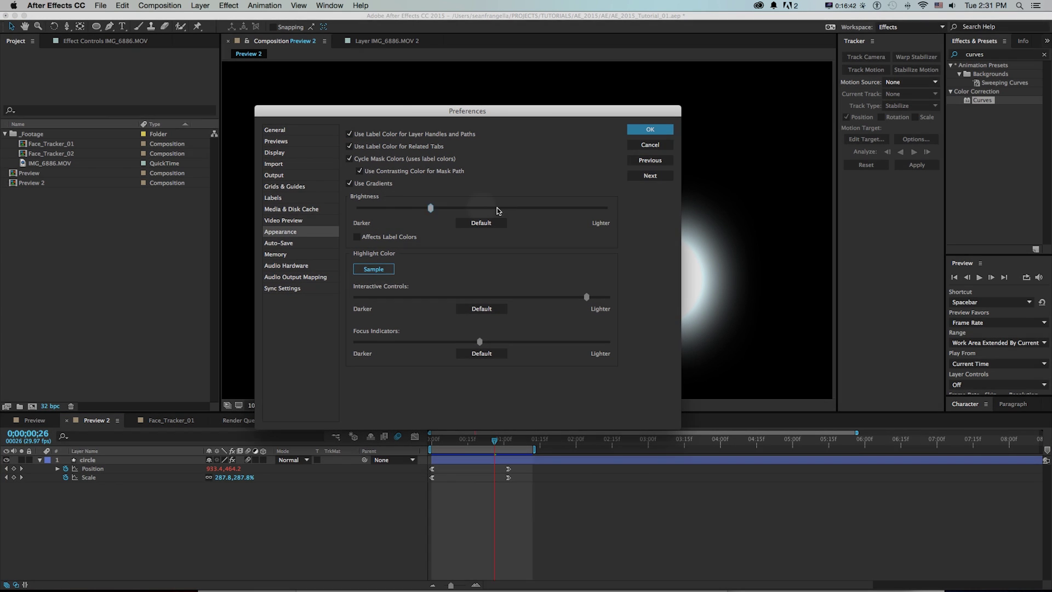
left_click_drag(629, 206, 301, 212)
left_click_drag(520, 111, 521, 111)
- Try the Interactive Controls default and Affects Label Colors, then set Interactive Controls and Focus Indicators to their lightest
left_click(524, 306)
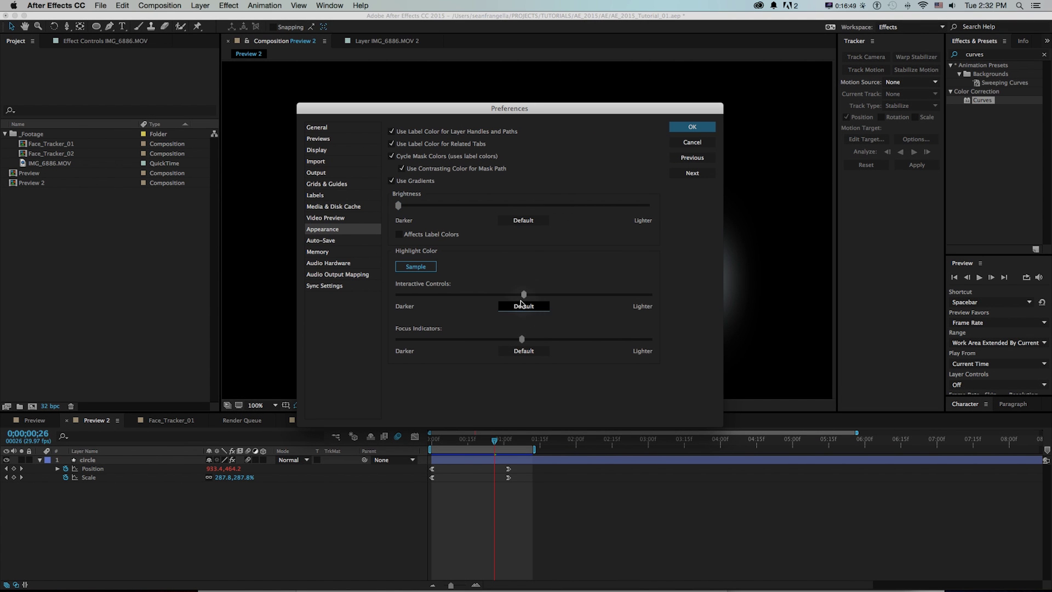
left_click(399, 235)
left_click(398, 235)
left_click_drag(522, 293, 652, 296)
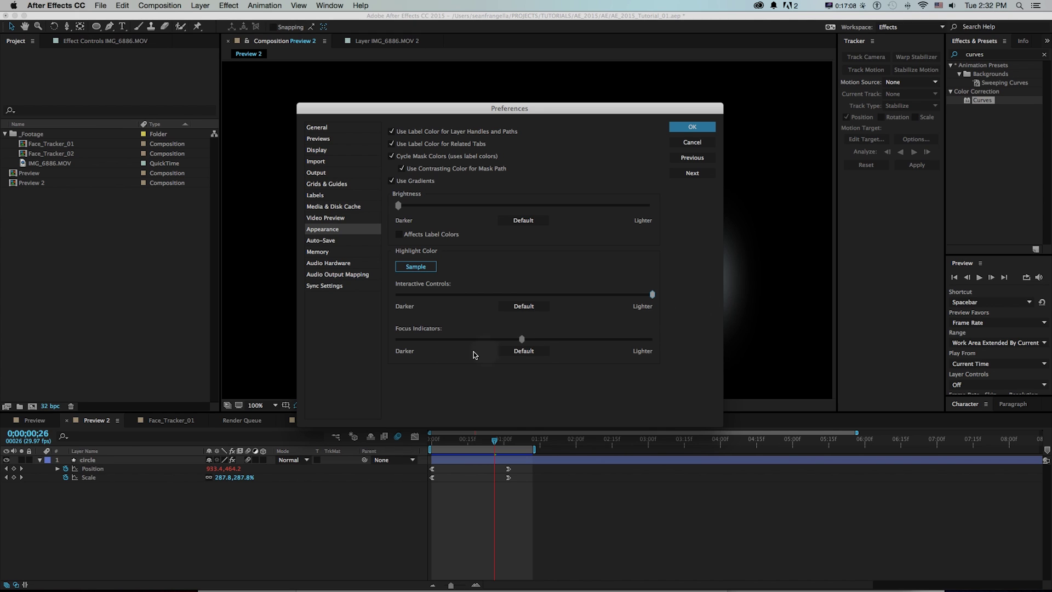
left_click_drag(522, 339, 672, 344)
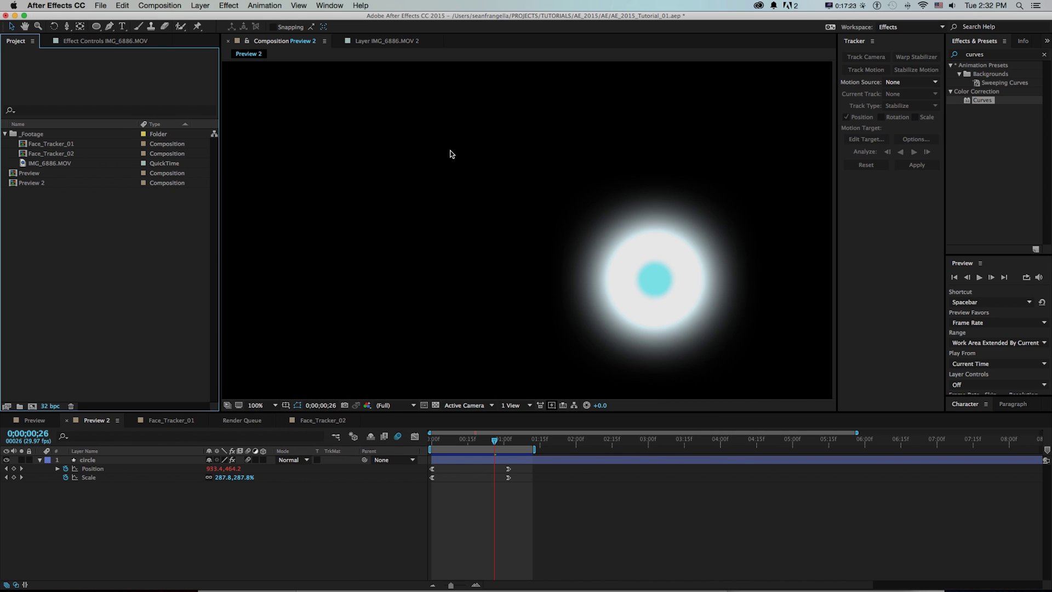
- Preview the Preview 2 composition's animation at 50% magnification, and stop playback
key("super+minus")
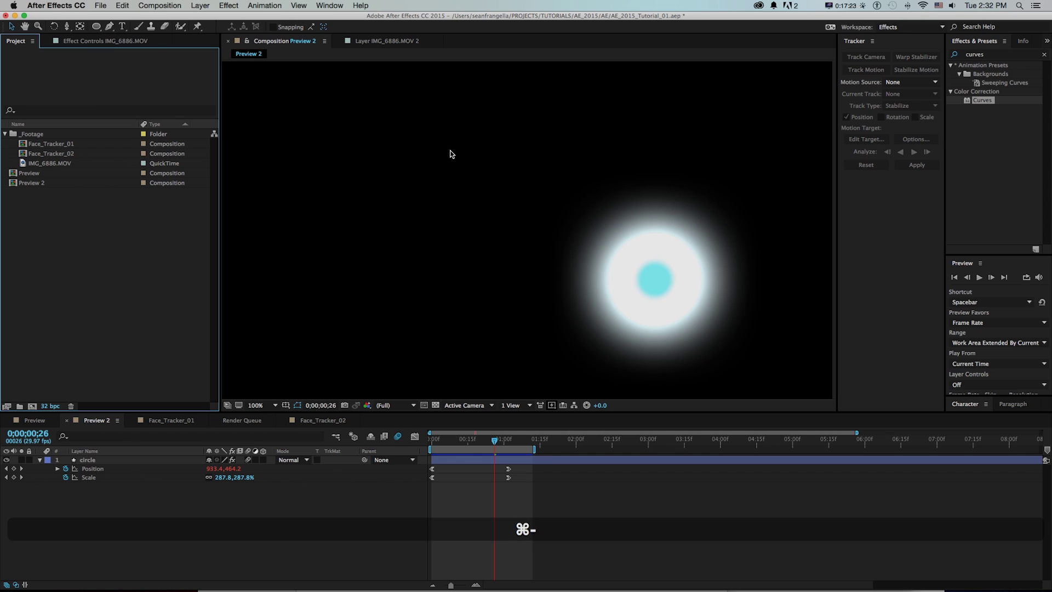
key("super+minus")
key("z")
left_click(447, 181)
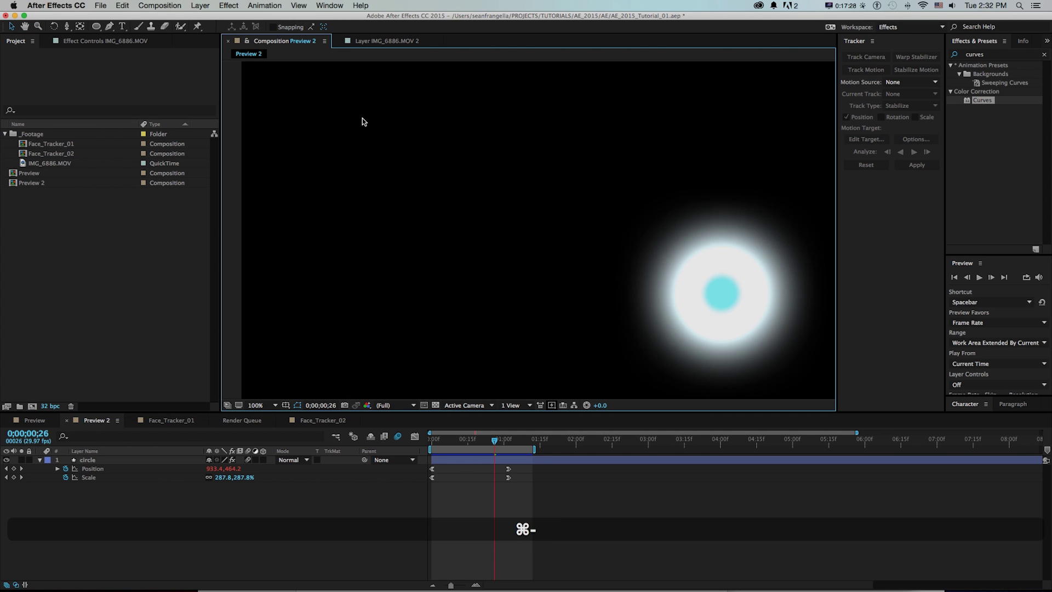
key("super+minus")
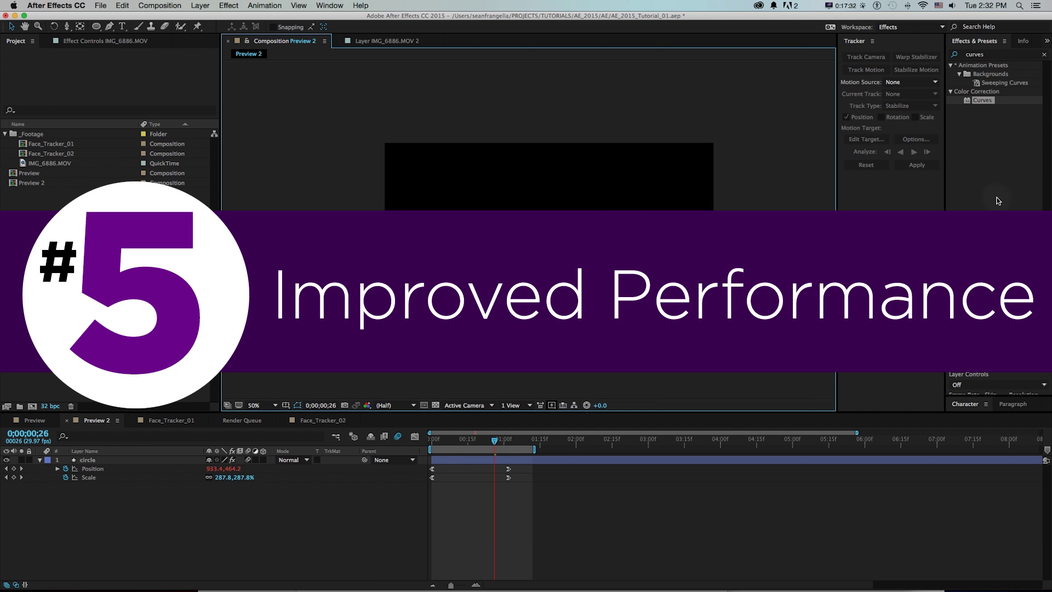
key("KP_0")
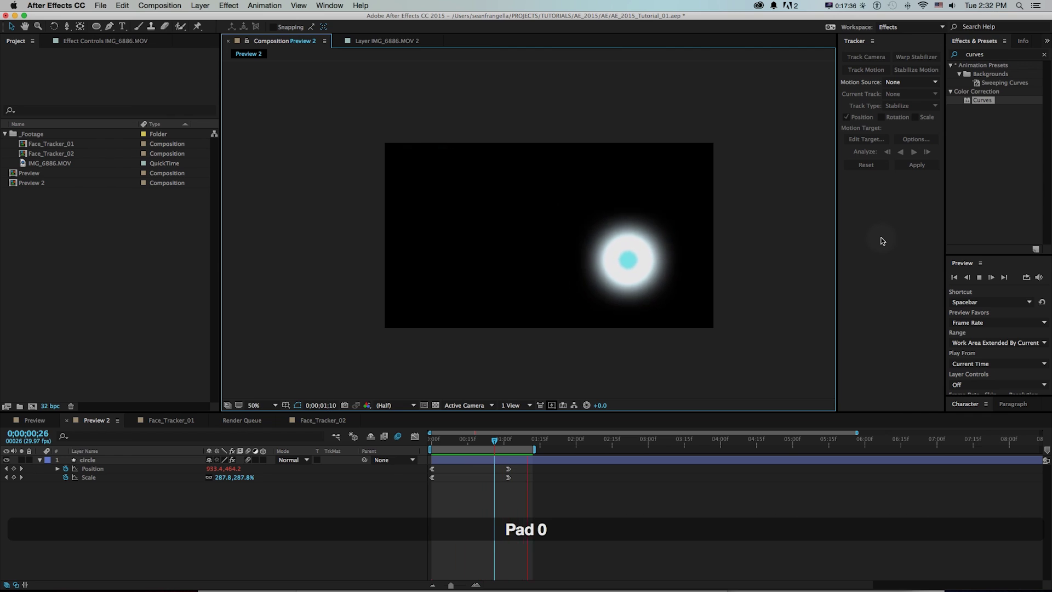
key("space")
- Try several magnifications of the composition, preview the animation again at 50%, and return the view to 100%
scroll(879, 239, "up", 2)
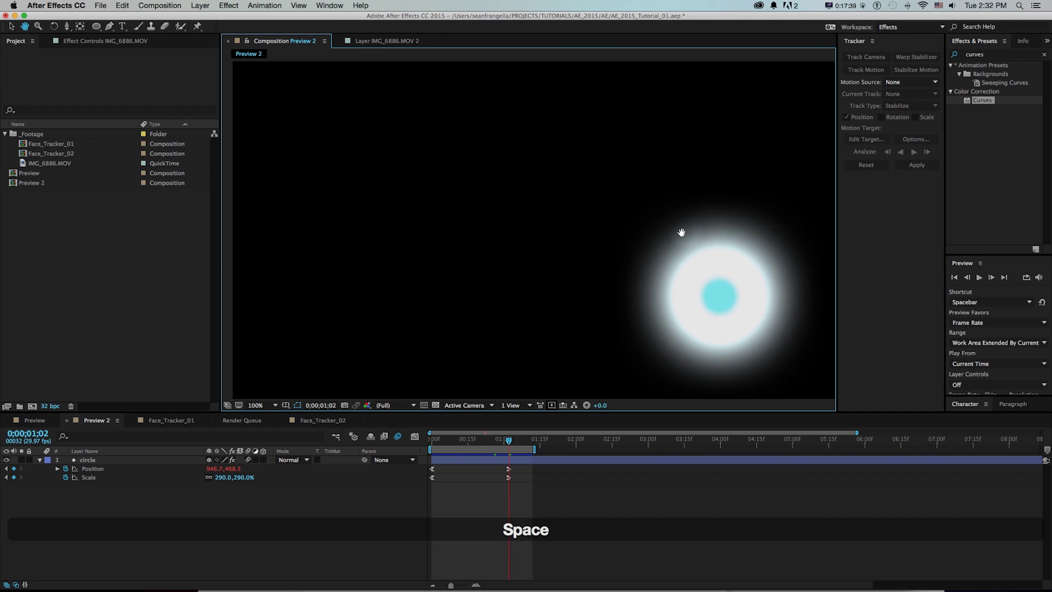
scroll(775, 186, "down", 8)
key("z")
left_click(524, 244)
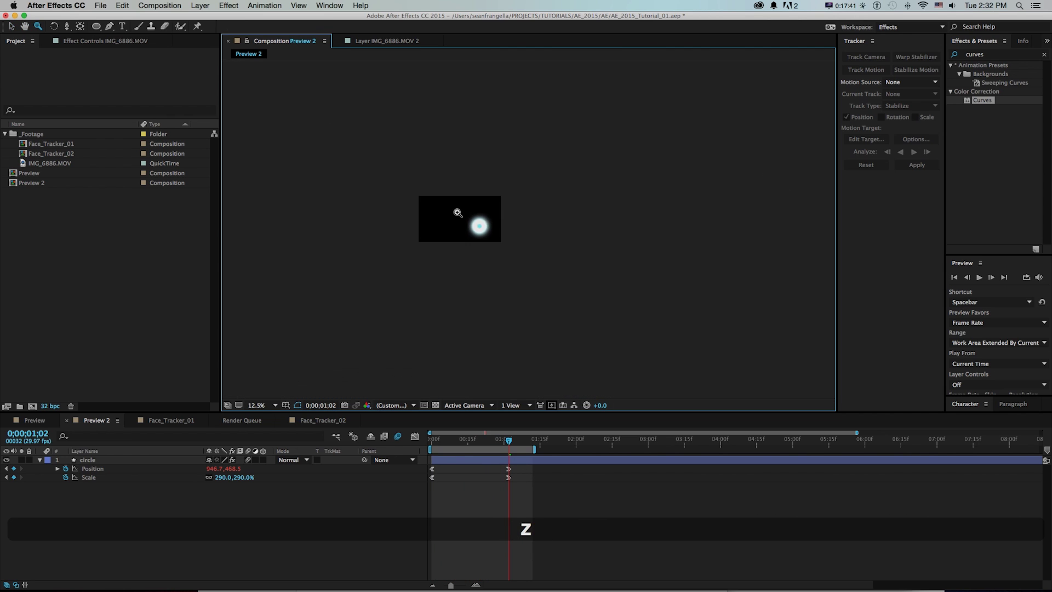
left_click(455, 214)
left_click(554, 245)
key("space")
left_click_drag(554, 244, 436, 192)
key("v")
key("KP_0")
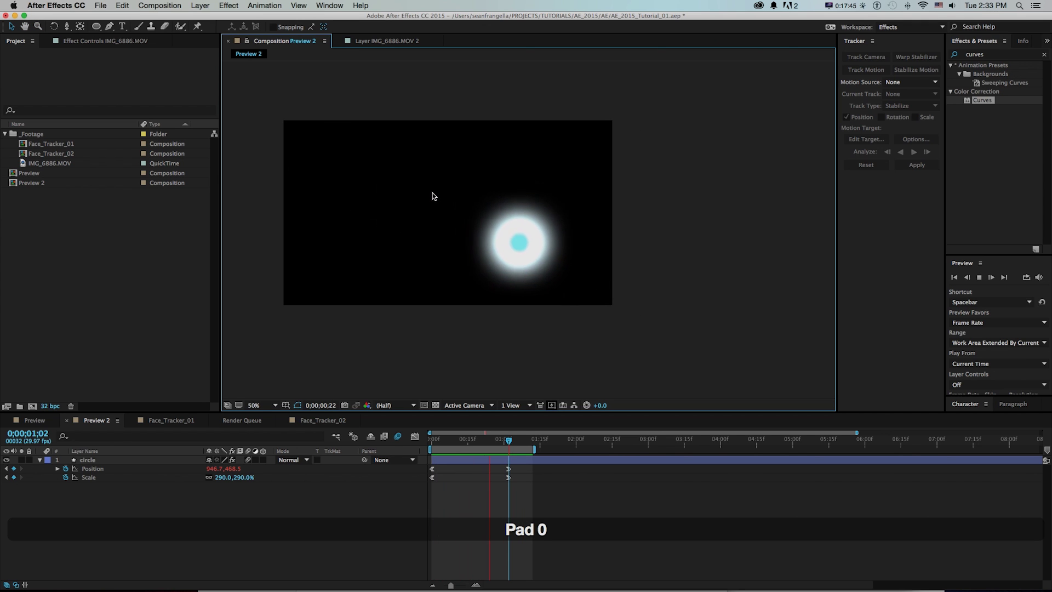
key("space")
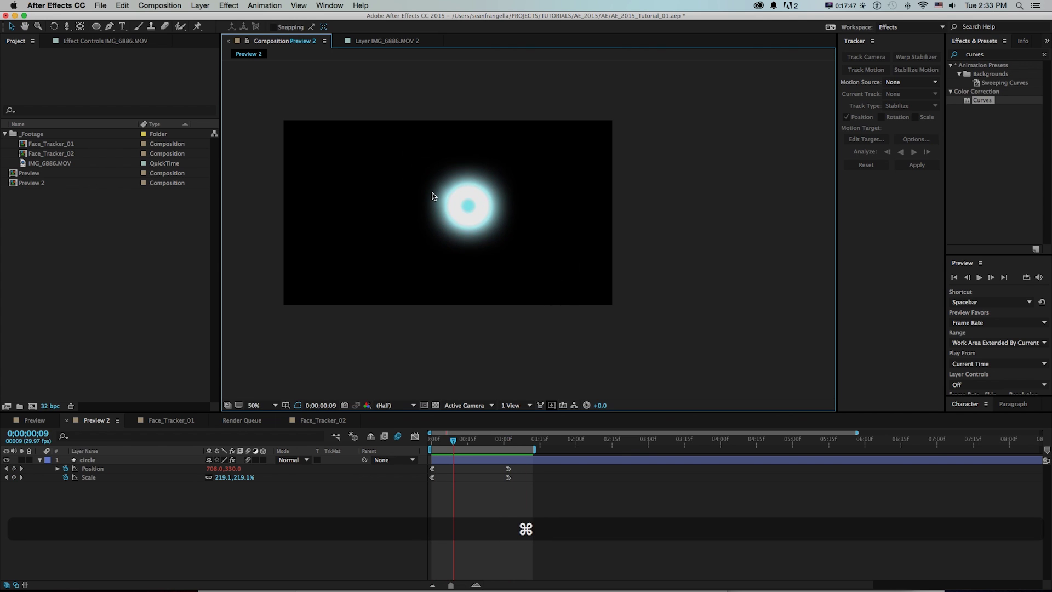
scroll(435, 188, "up", 2)
left_click_drag(488, 232, 668, 293)
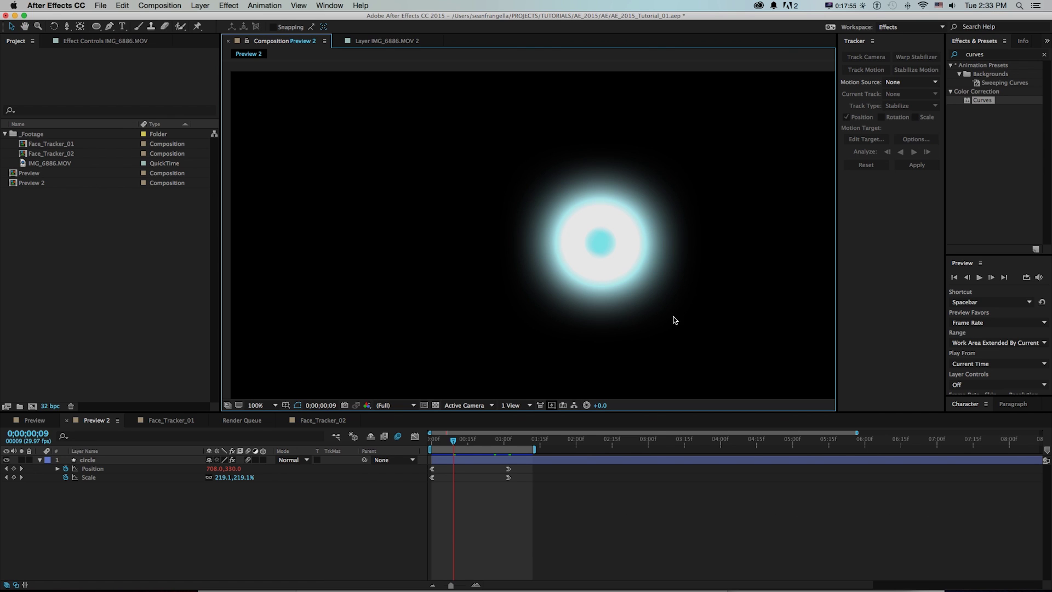
- Preview the Preview 2 composition's animation at 100% magnification, stopping and restarting playback before stopping it again
key("KP_0")
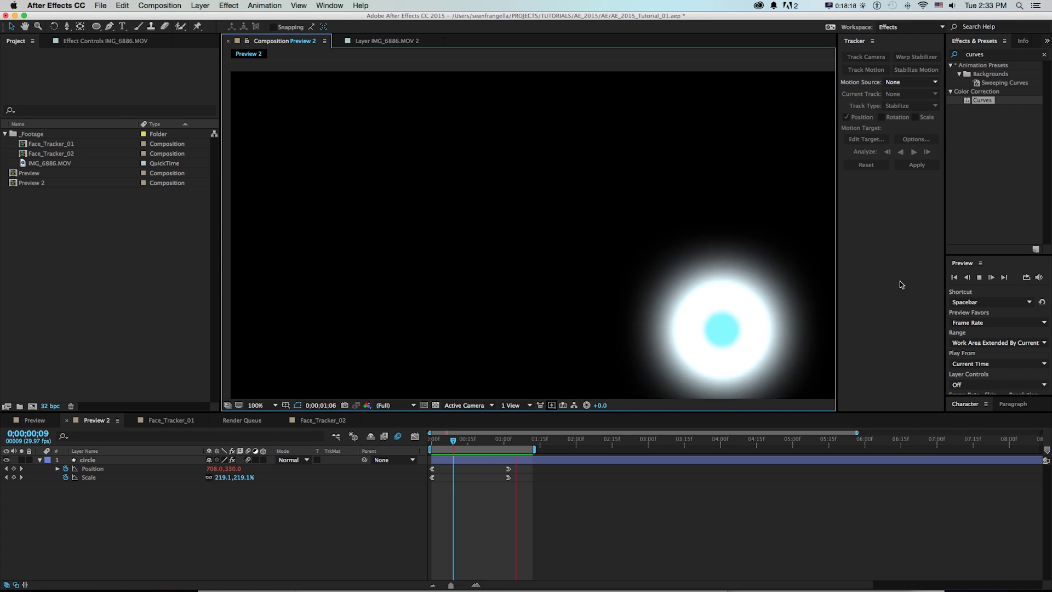
key("space")
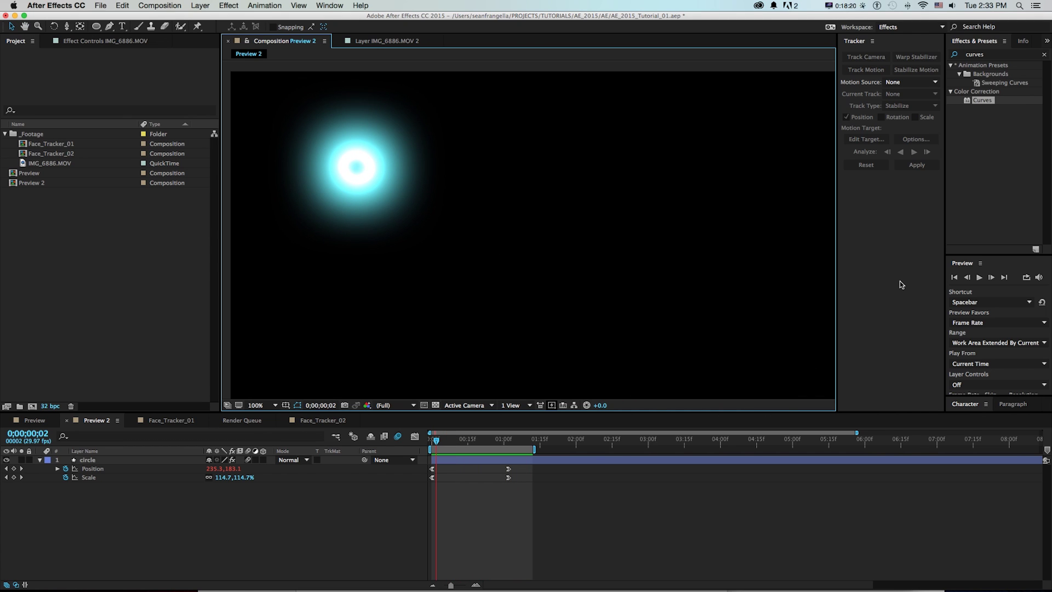
key("space")
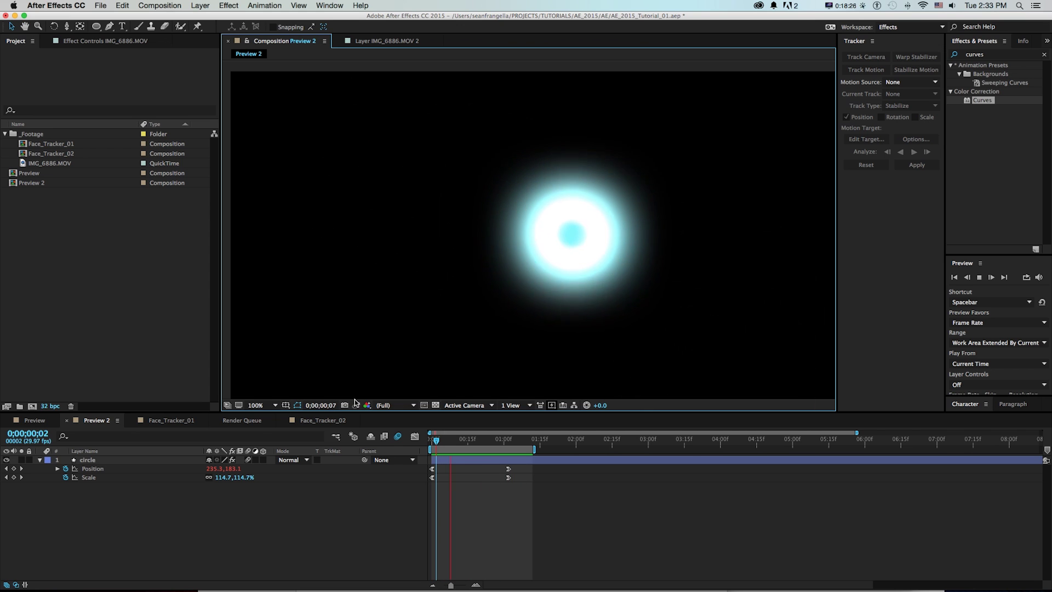
key("space")
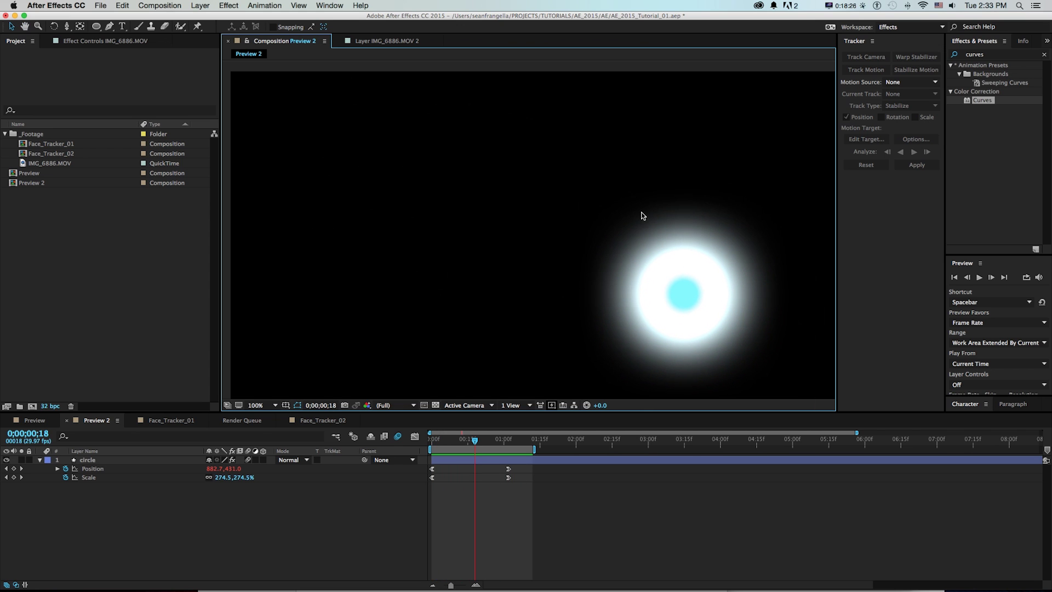
- View the Face_Tracker_01 composition, return to Preview 2, and scrub its current time to 0;00;01;04
left_click(160, 422)
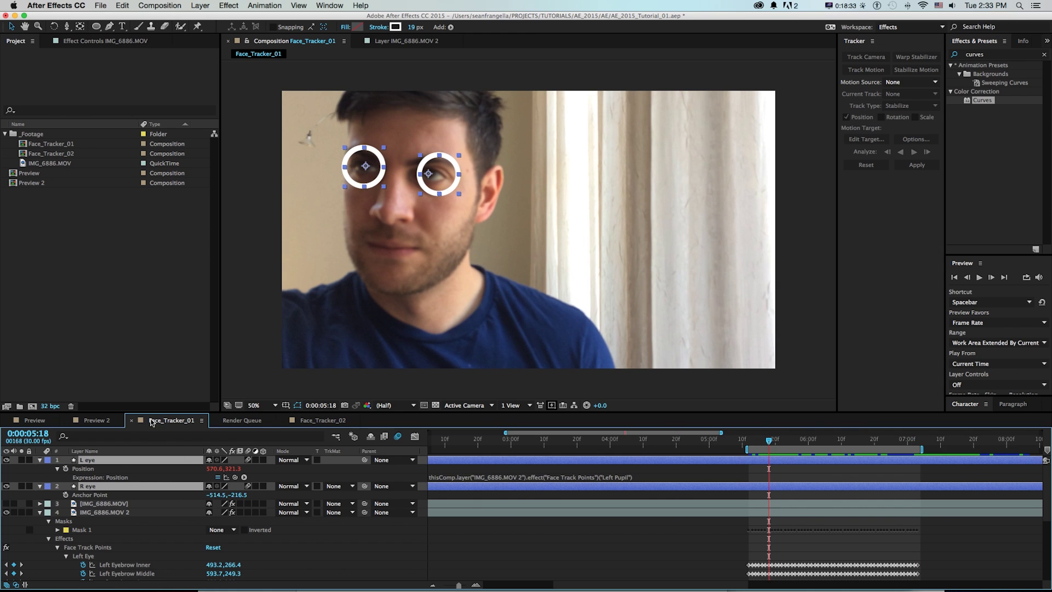
left_click(94, 421)
left_click_drag(487, 439, 515, 443)
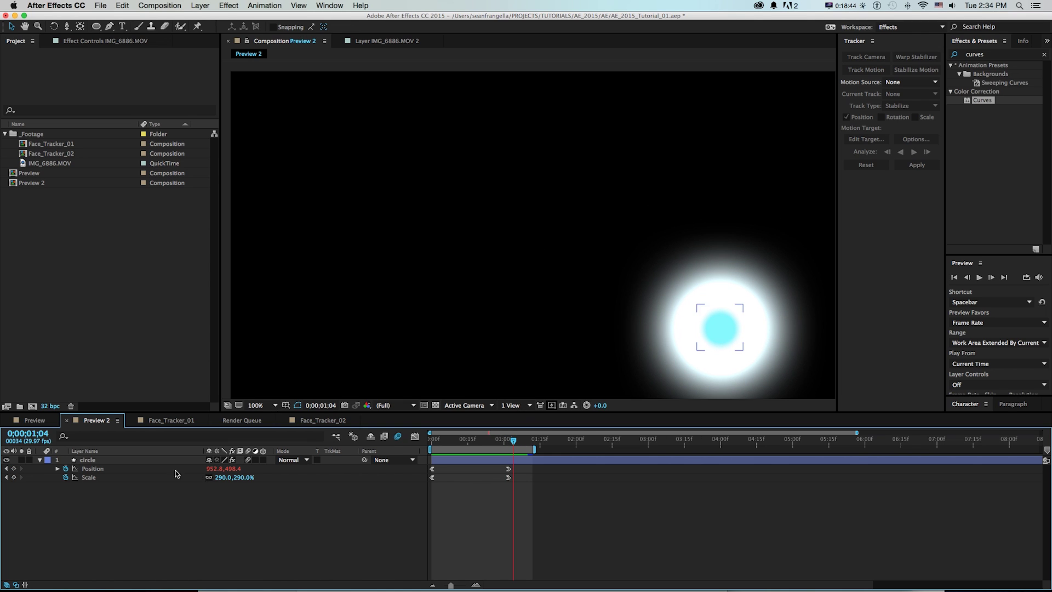
- Switch to Chrome and review the After Effects CC (2015) feature list, highlighting the "And so much more" heading
key("super+Tab")
key("super+Tab")
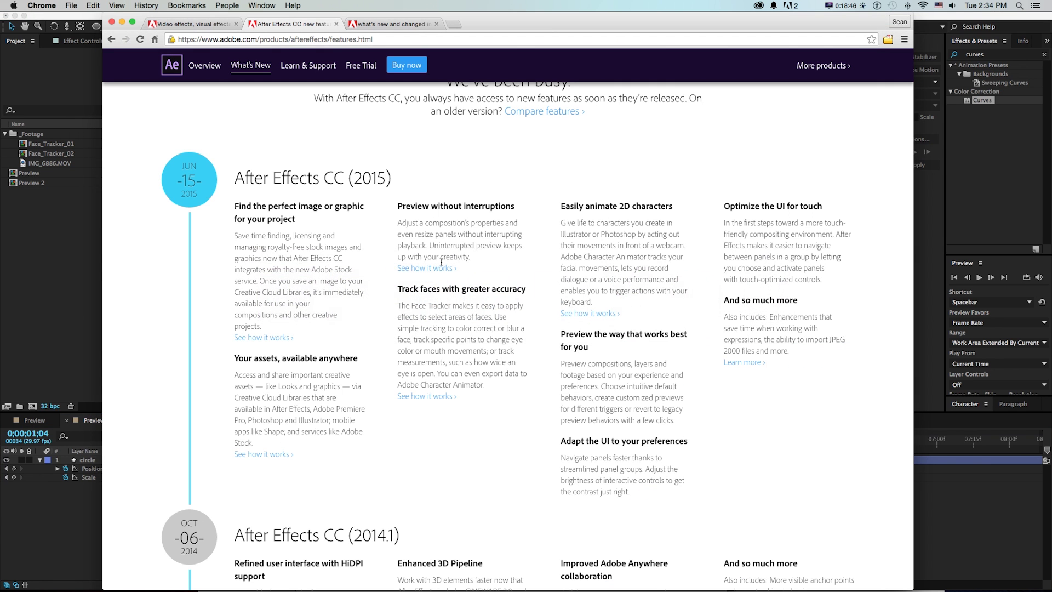
scroll(712, 276, "down", 3)
scroll(712, 276, "up", 3)
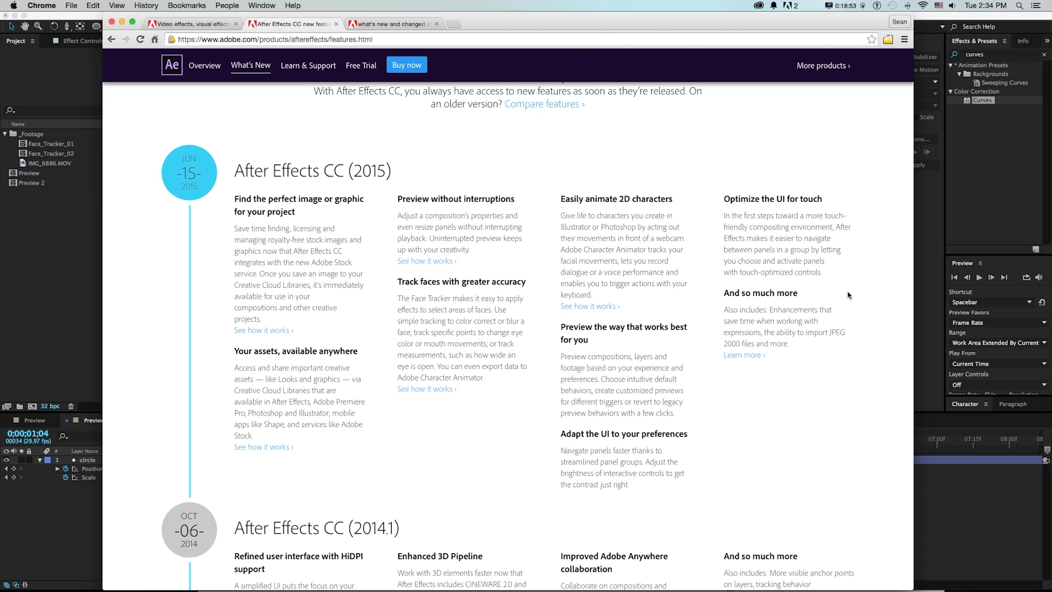
scroll(825, 191, "down", 1)
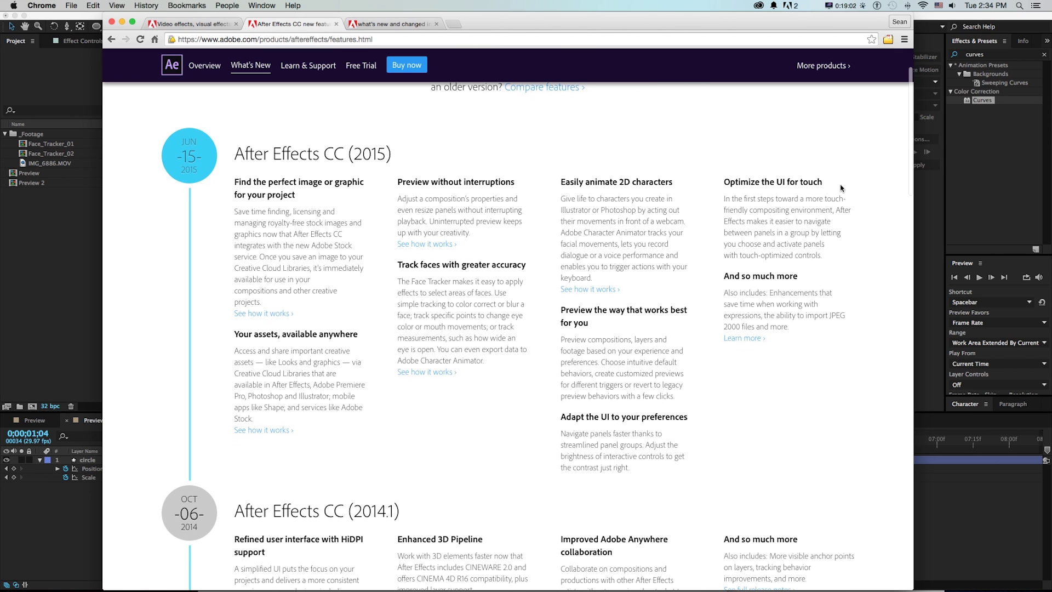
scroll(833, 220, "down", 1)
triple_click(823, 261)
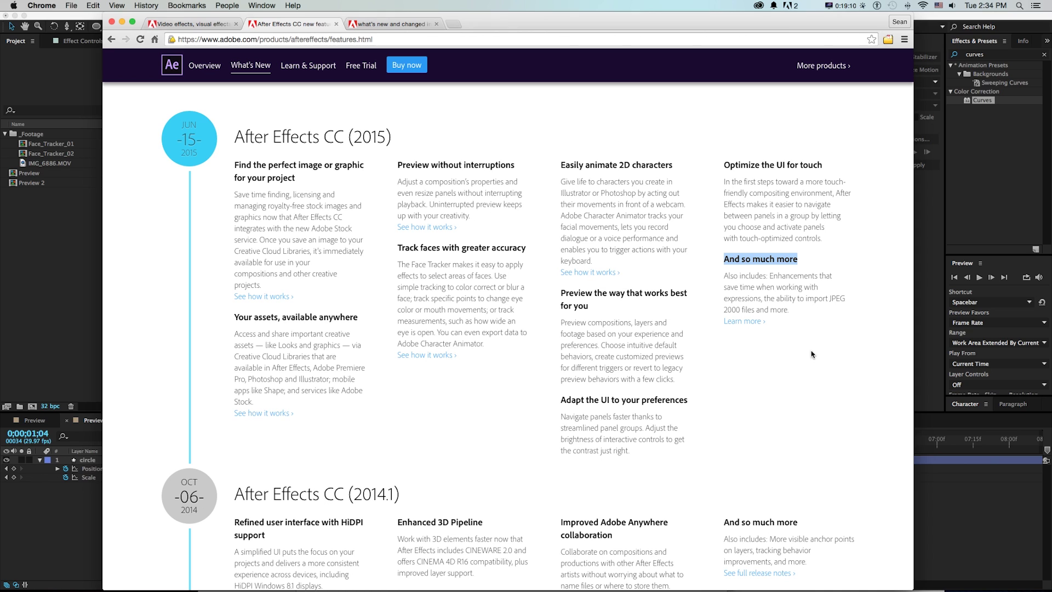